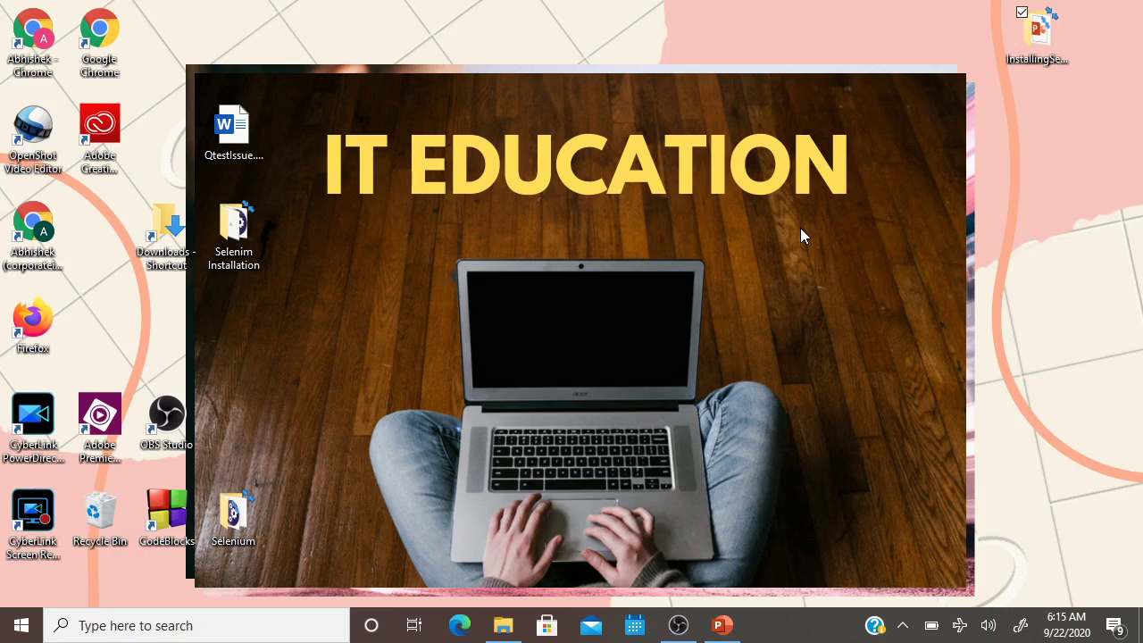
Present the Selenium Installation slide full screen, then end the show and minimize PowerPoint.
{"action": "left_click", "coordinate": [722, 625]}
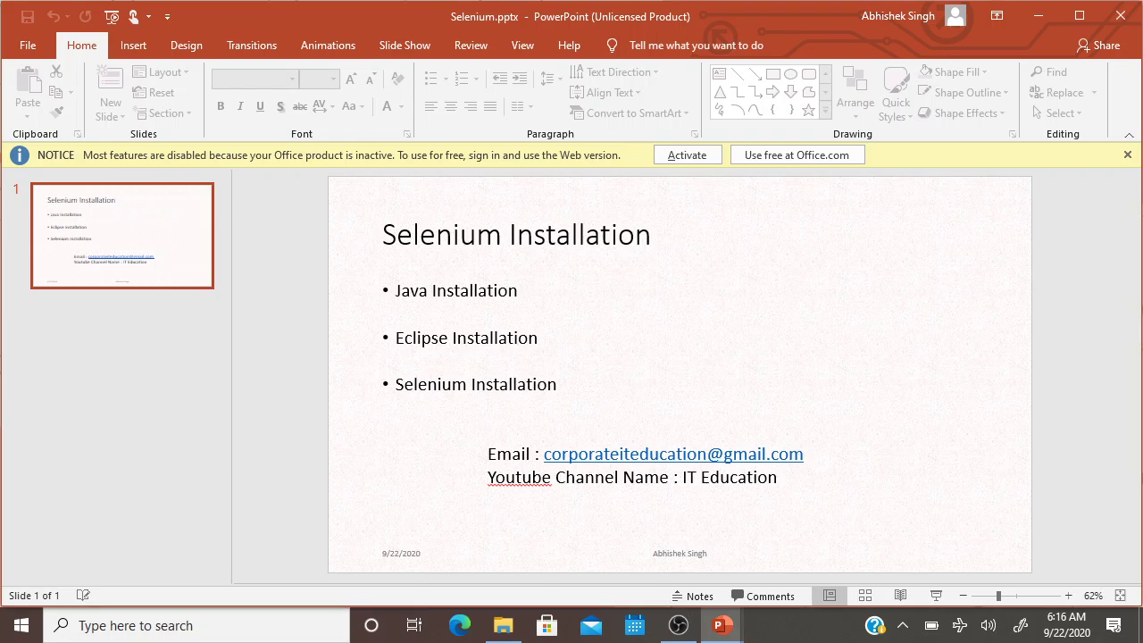
{"action": "key", "text": "F5"}
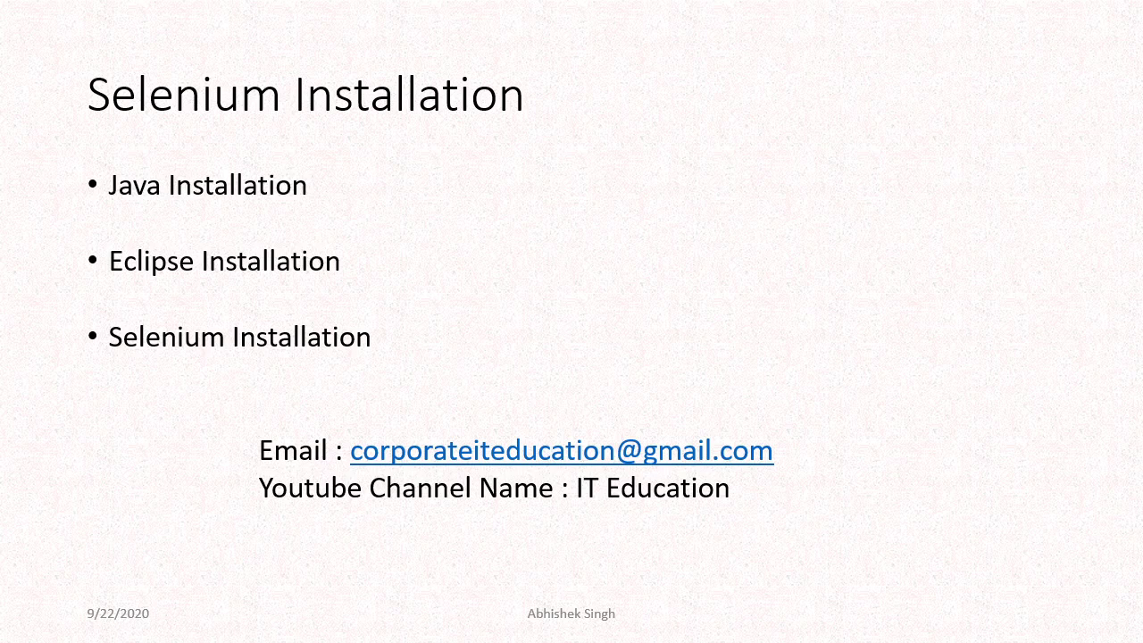
{"action": "key", "text": "Escape"}
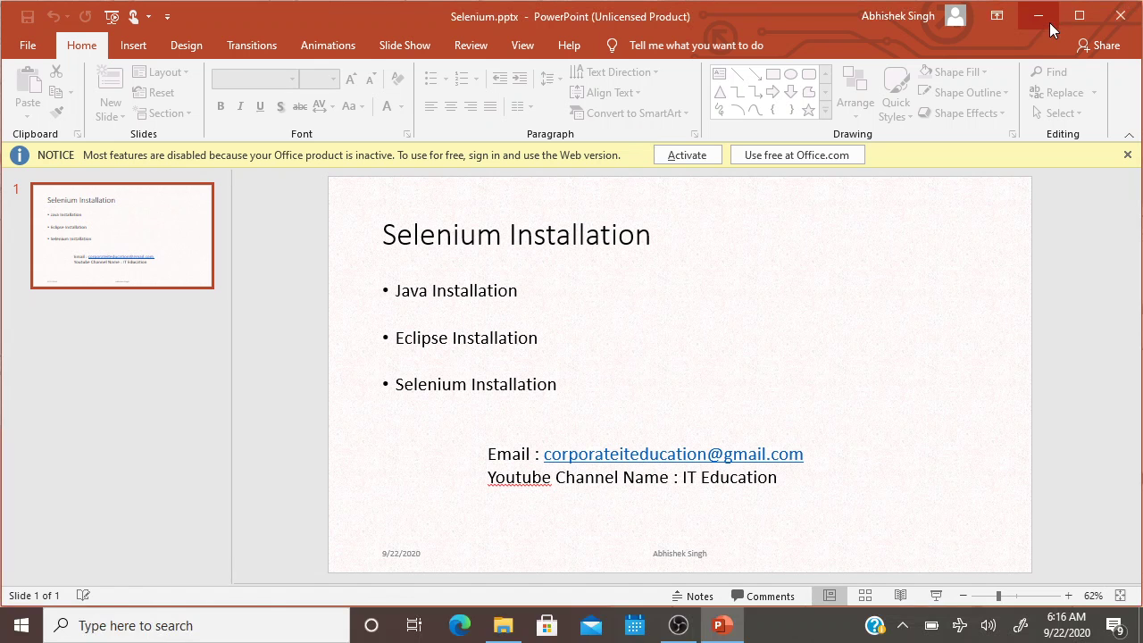
{"action": "left_click", "coordinate": [1038, 15]}
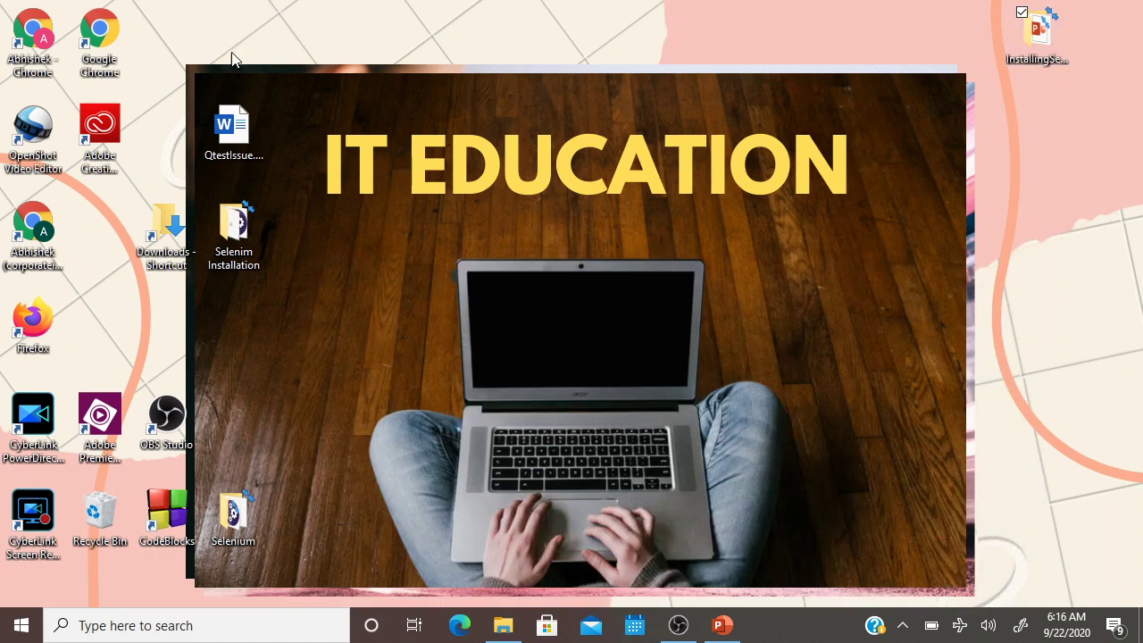
Launch Chrome maximized, search 'java se development kit download', and open the Oracle JDK 8 page.
{"action": "double_click", "coordinate": [52, 64]}
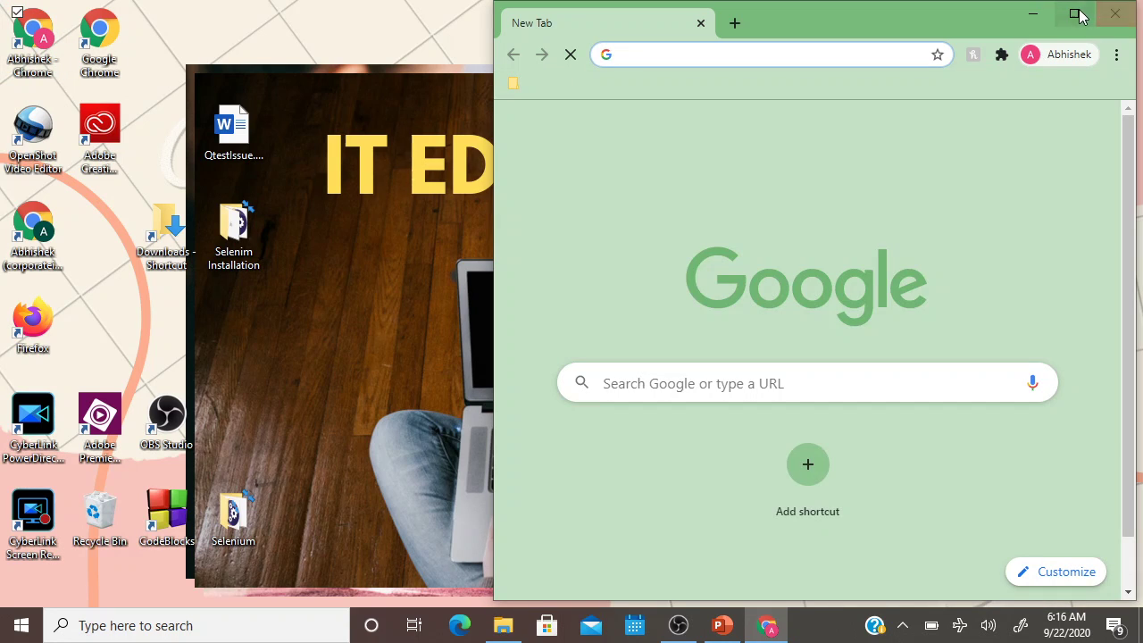
{"action": "left_click", "coordinate": [1077, 15]}
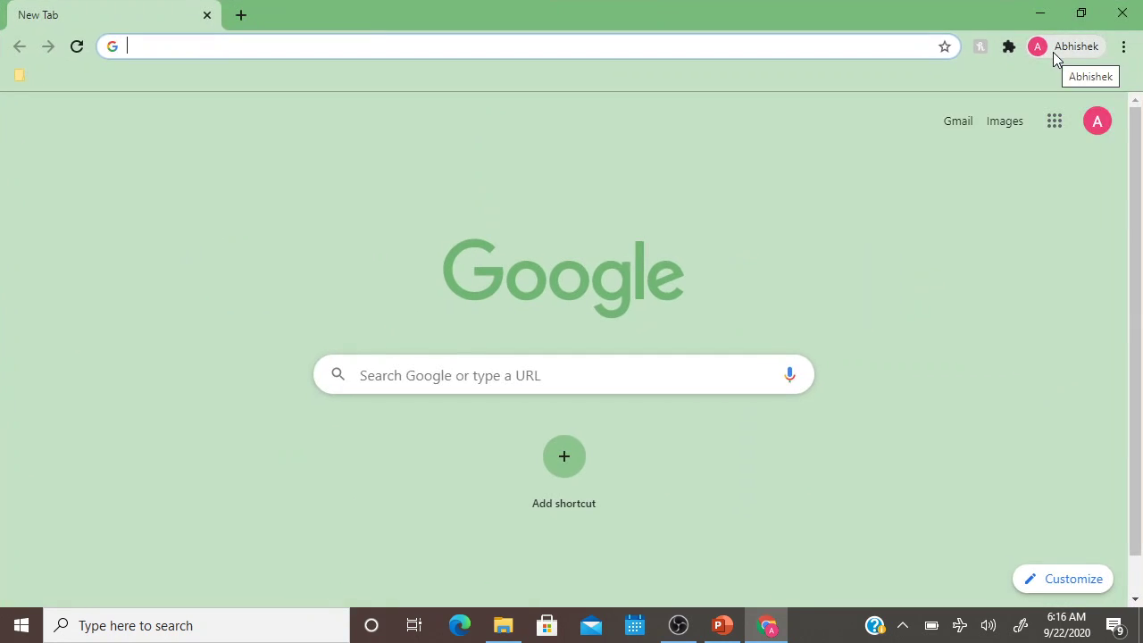
{"action": "type", "text": "java"}
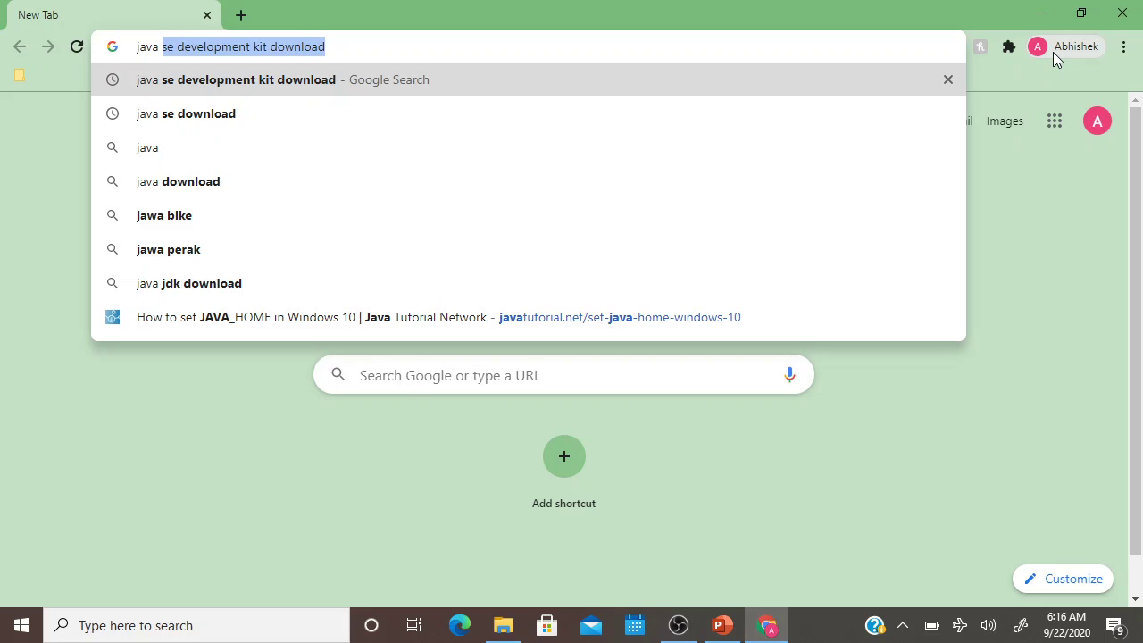
{"action": "key", "text": "Right"}
{"action": "key", "text": "Return"}
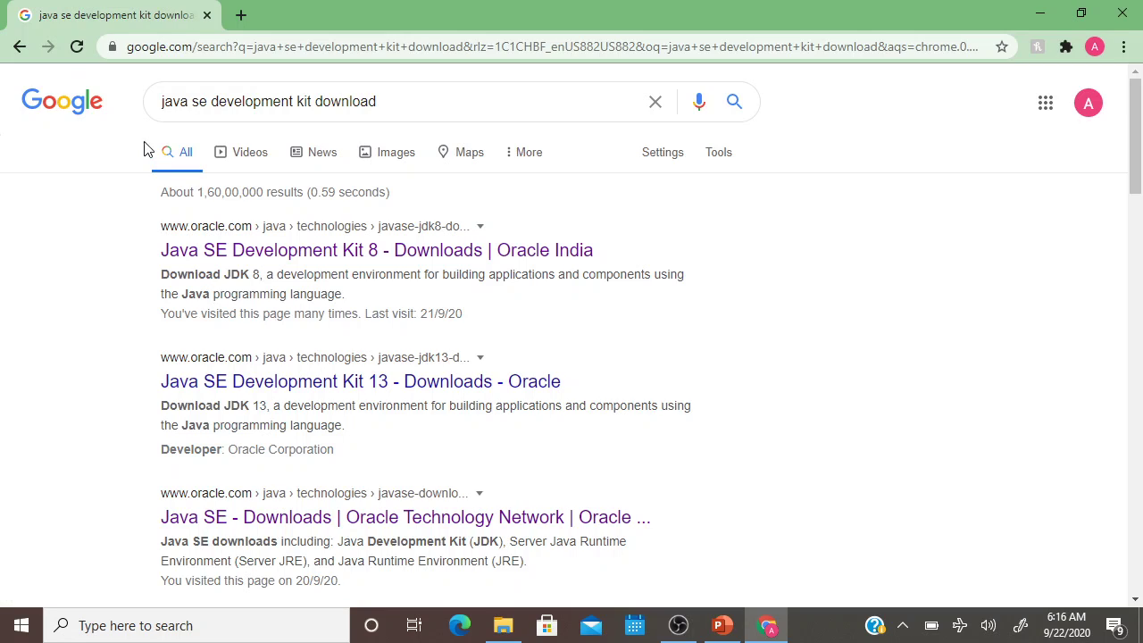
{"action": "left_click", "coordinate": [398, 259]}
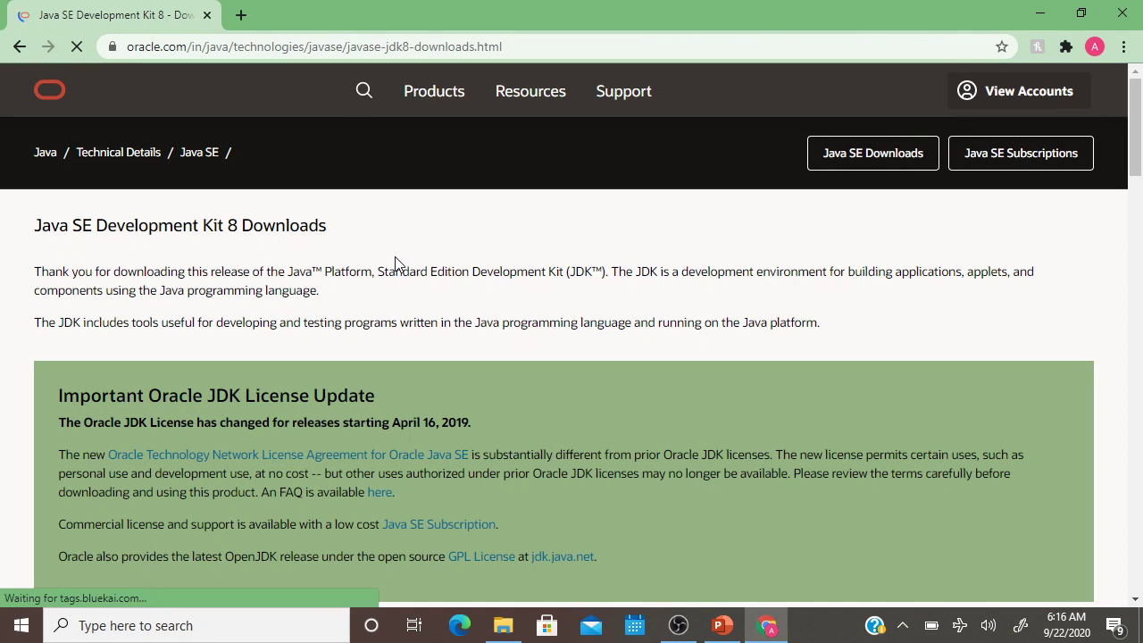
Scroll past the Java SE Development Kit 8u261 heading down to the Windows x64 installer row.
{"action": "scroll", "coordinate": [395, 256], "scroll_direction": "down", "scroll_amount": 7}
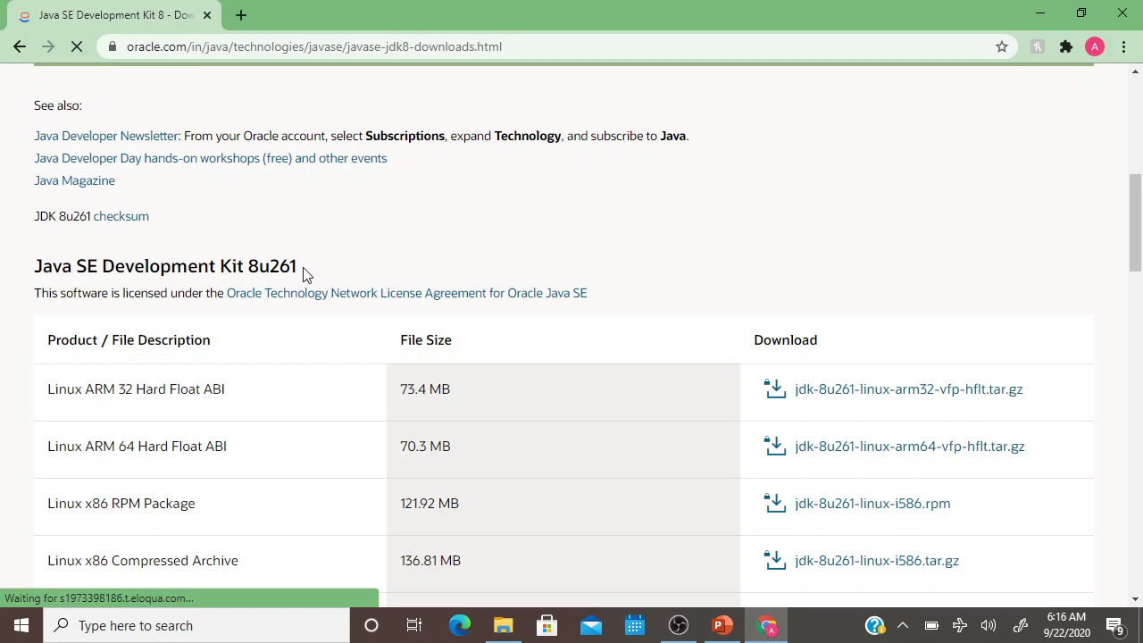
{"action": "left_click_drag", "start_coordinate": [306, 273], "coordinate": [34, 268]}
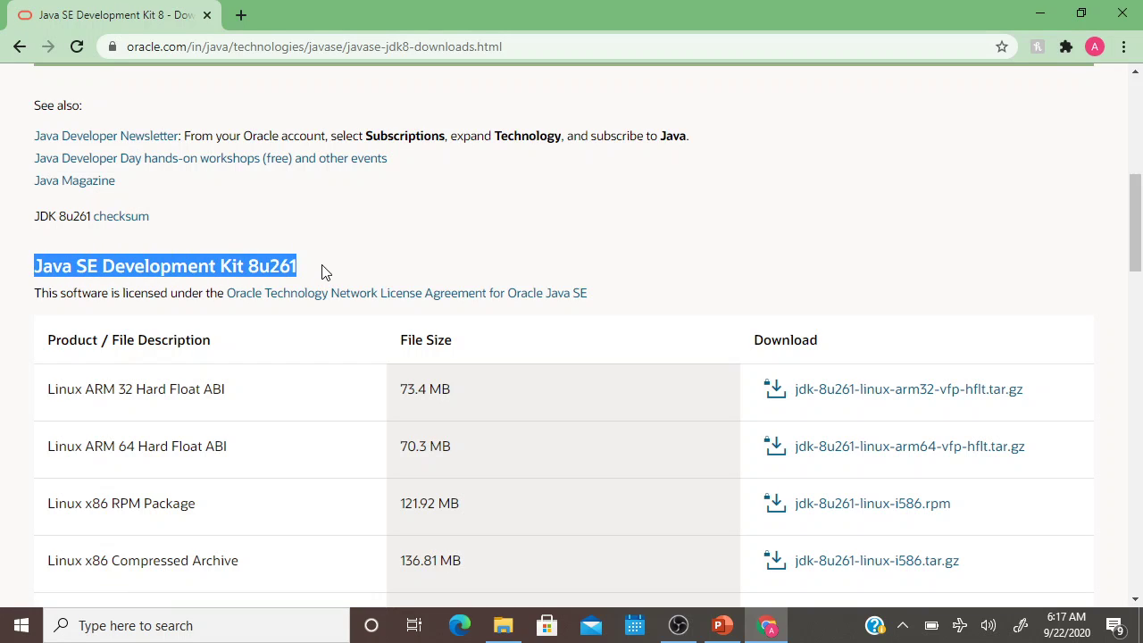
{"action": "scroll", "coordinate": [324, 272], "scroll_direction": "down", "scroll_amount": 3}
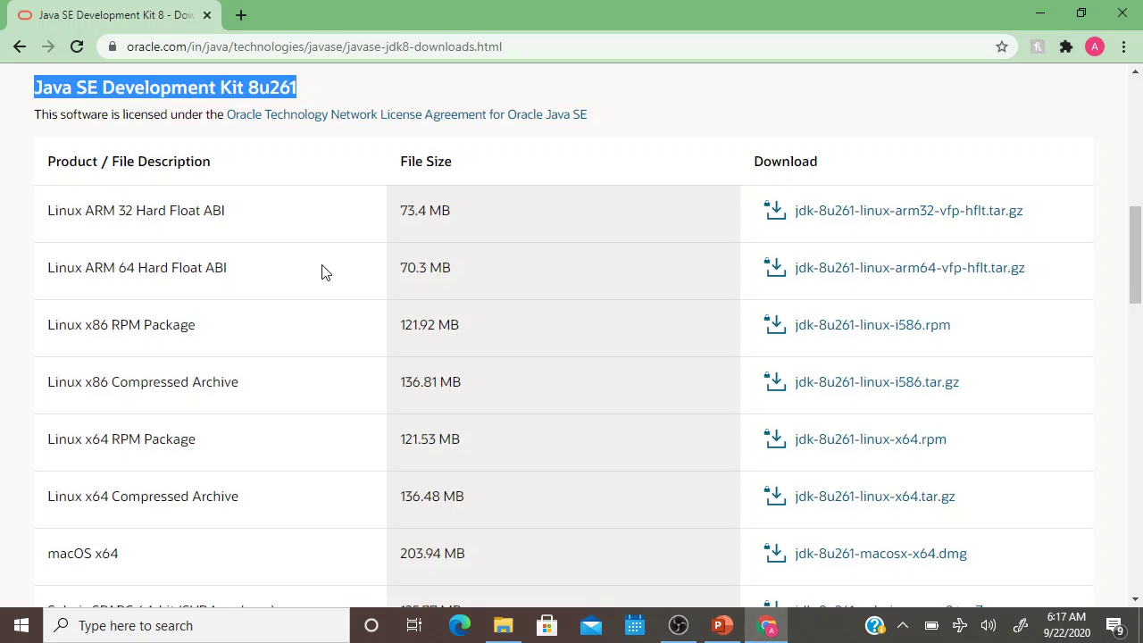
{"action": "scroll", "coordinate": [325, 272], "scroll_direction": "down", "scroll_amount": 2}
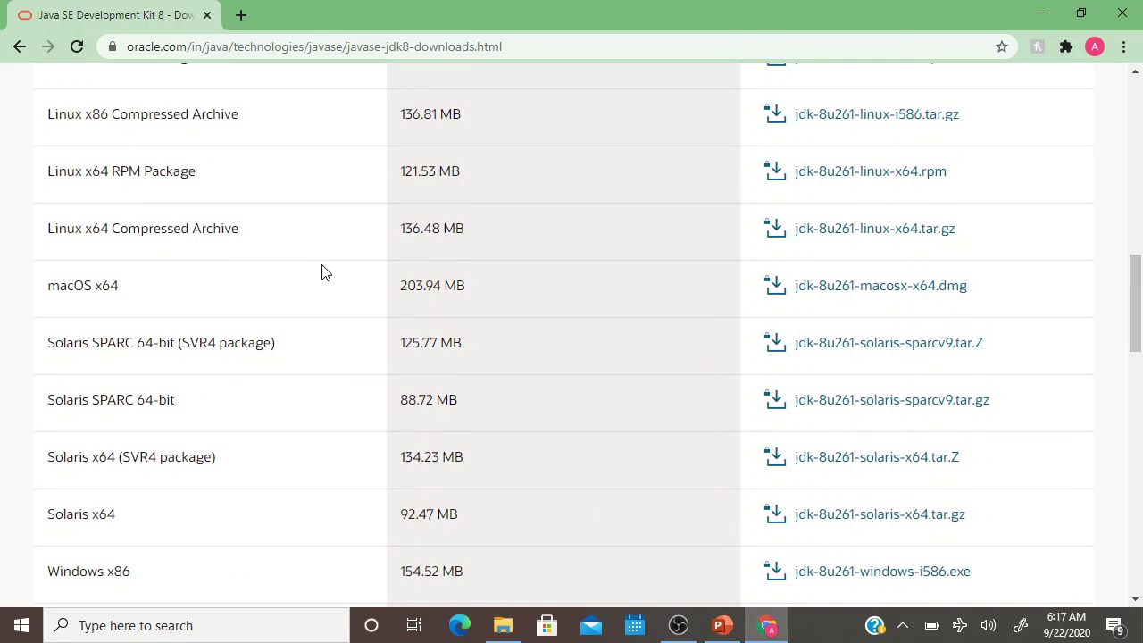
{"action": "scroll", "coordinate": [325, 273], "scroll_direction": "down", "scroll_amount": 2}
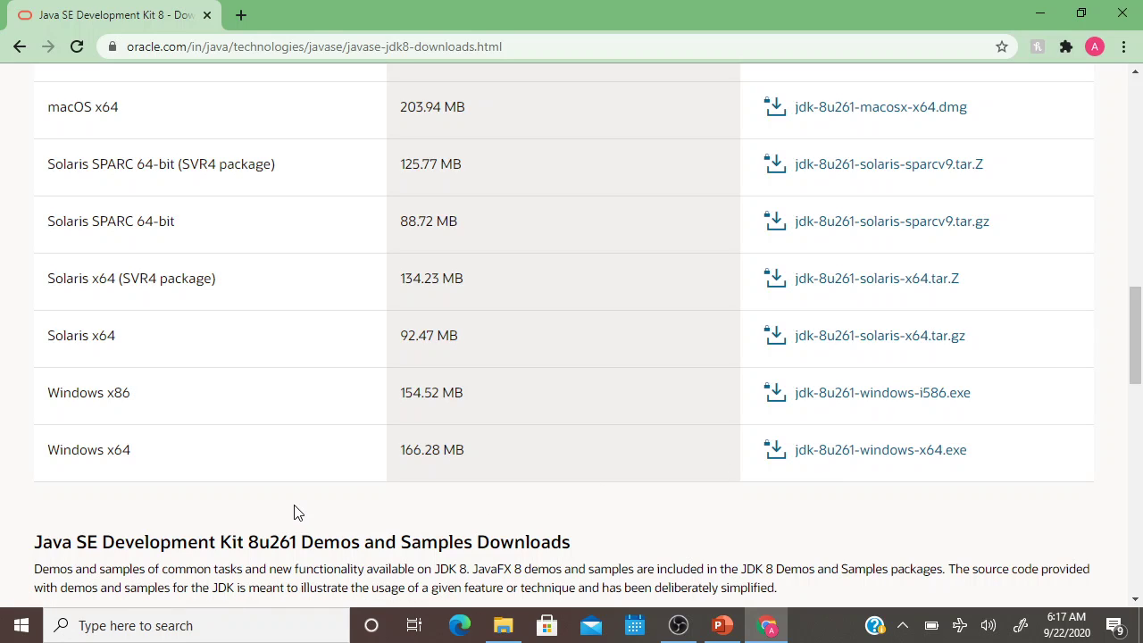
Request jdk-8u261-windows-x64.exe, accept the Oracle license, and sign in with the account e-mail and password.
{"action": "left_click", "coordinate": [890, 456]}
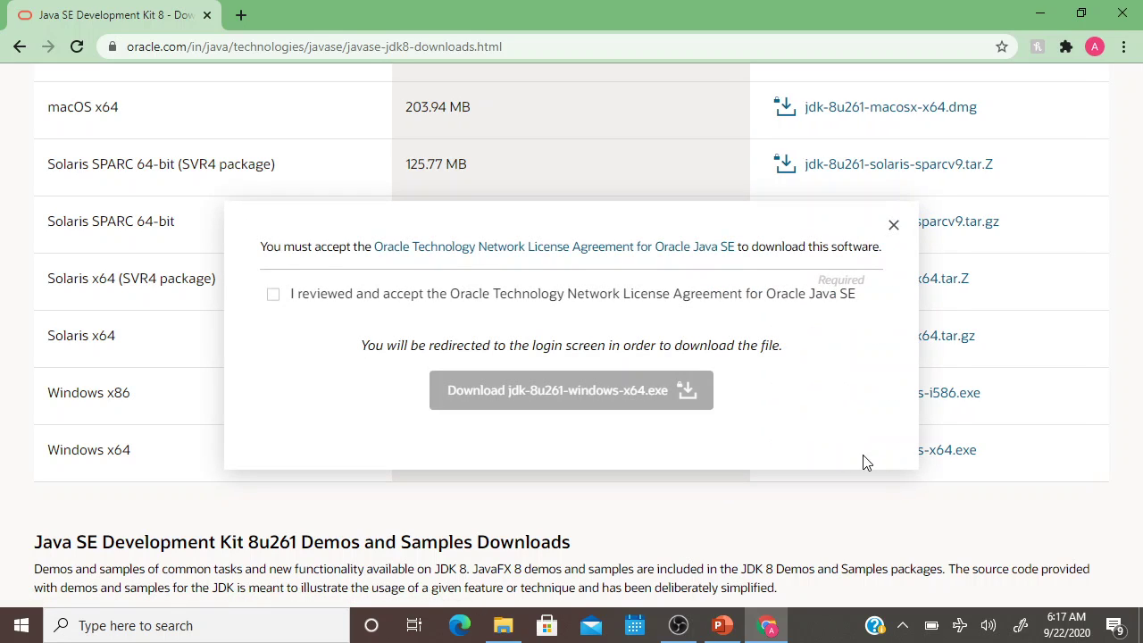
{"action": "left_click", "coordinate": [272, 296]}
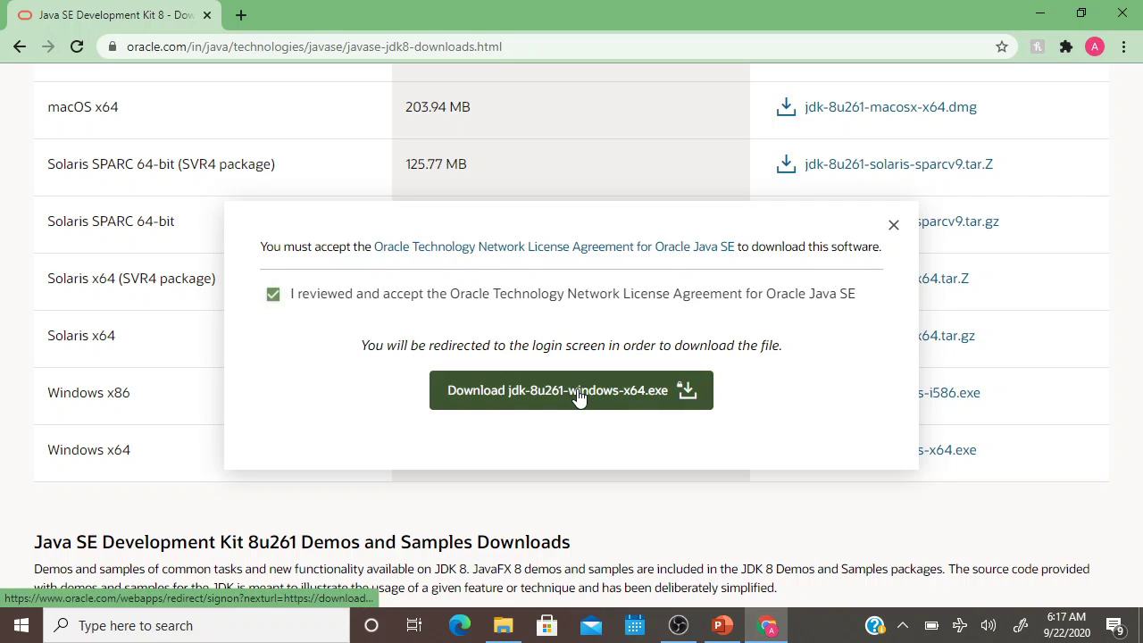
{"action": "left_click", "coordinate": [577, 391]}
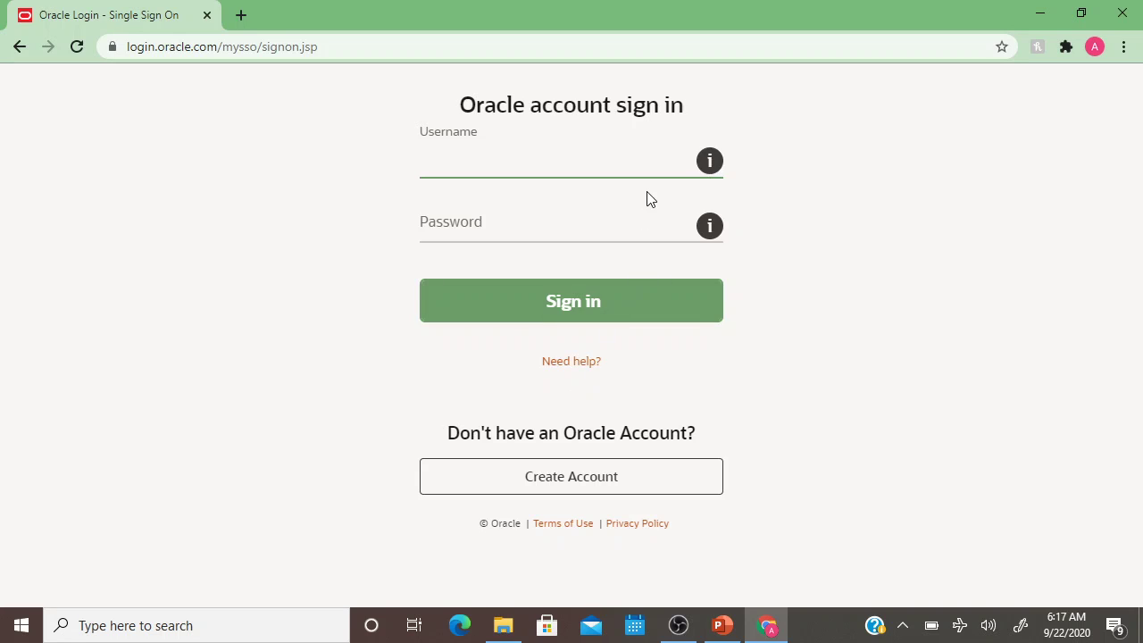
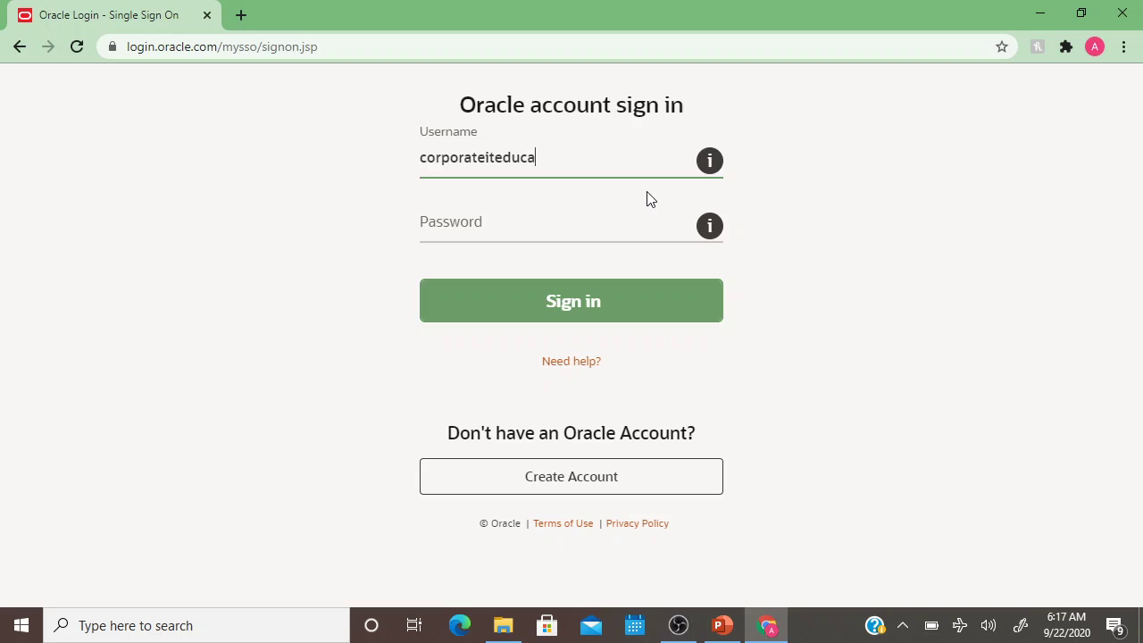
{"action": "key", "text": "Tab"}
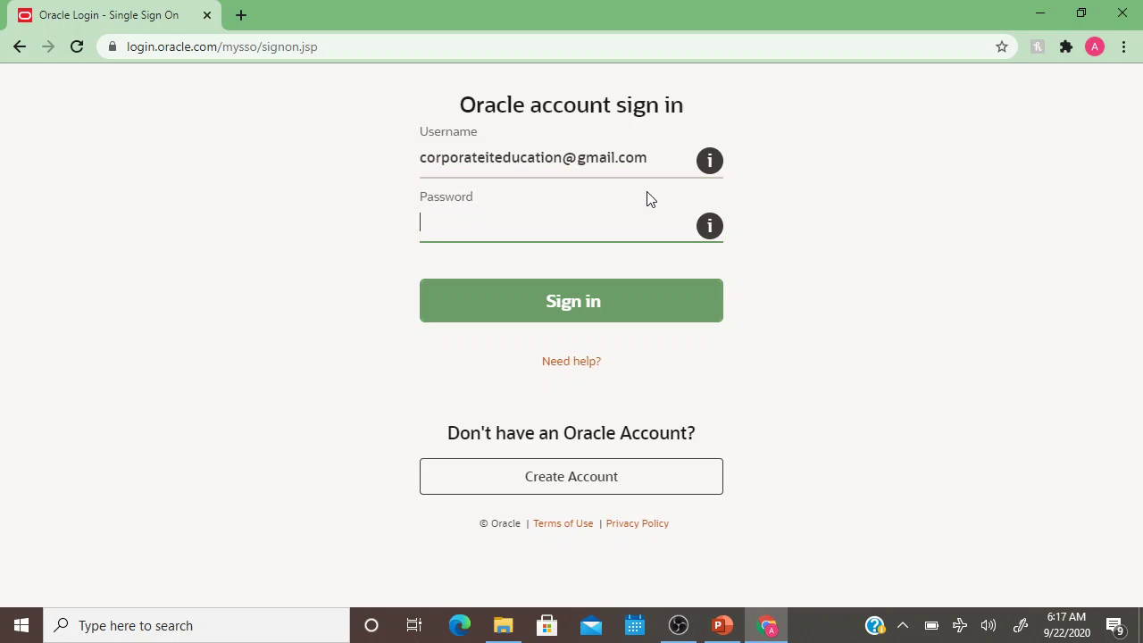
{"action": "type", "text": "••••••••••"}
{"action": "left_click", "coordinate": [549, 314]}
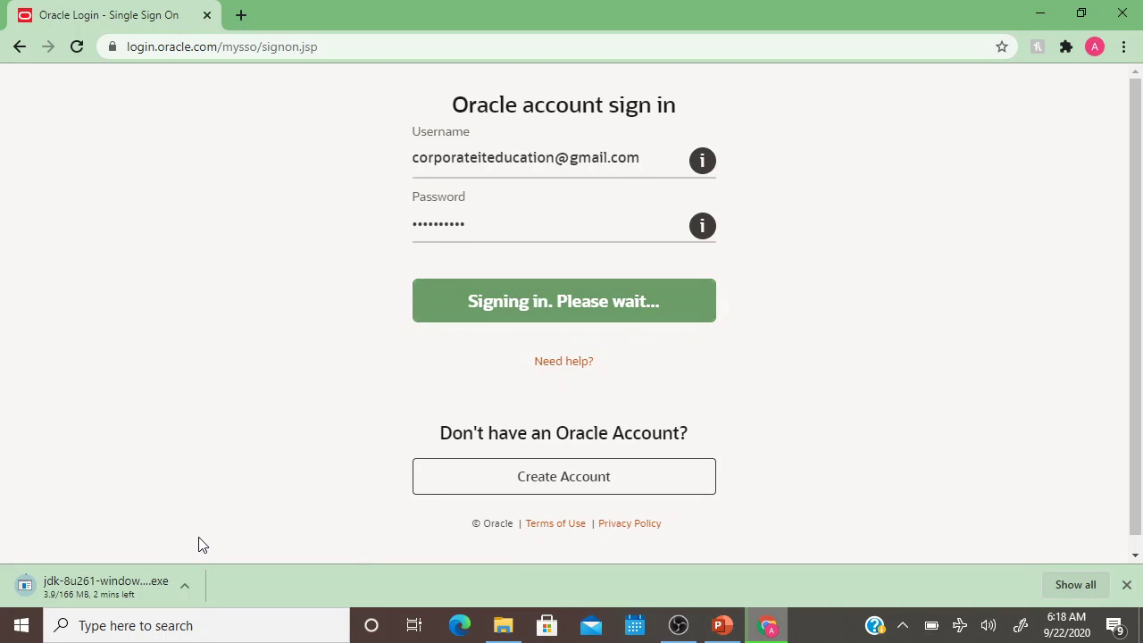
Cancel the ongoing JDK download in Chrome and return to the desktop.
{"action": "left_click", "coordinate": [182, 584]}
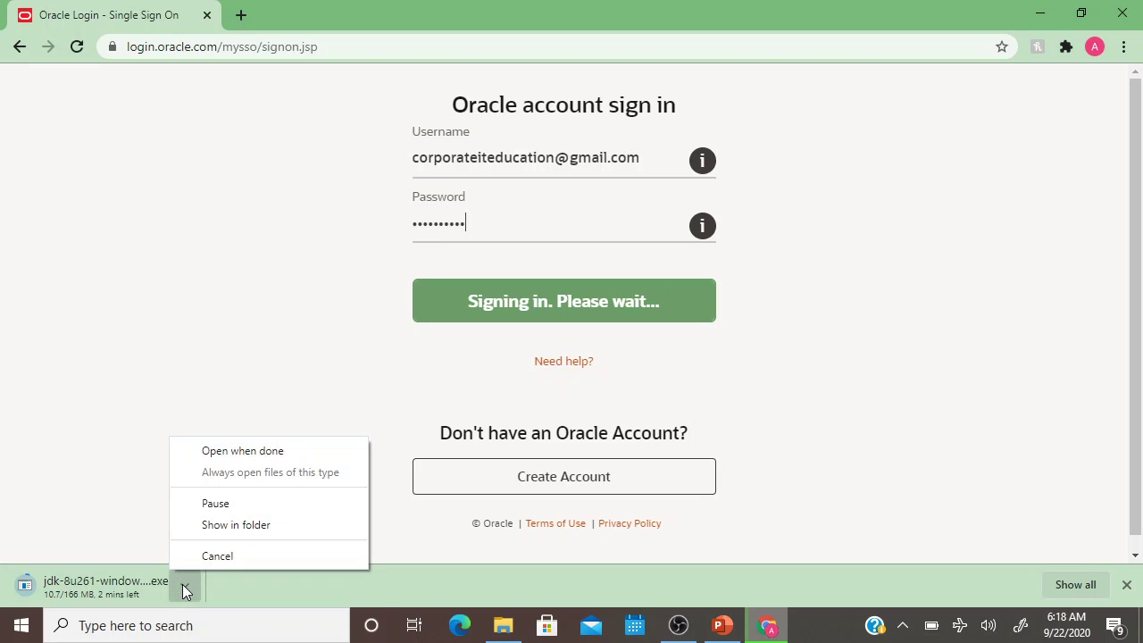
{"action": "left_click", "coordinate": [218, 557]}
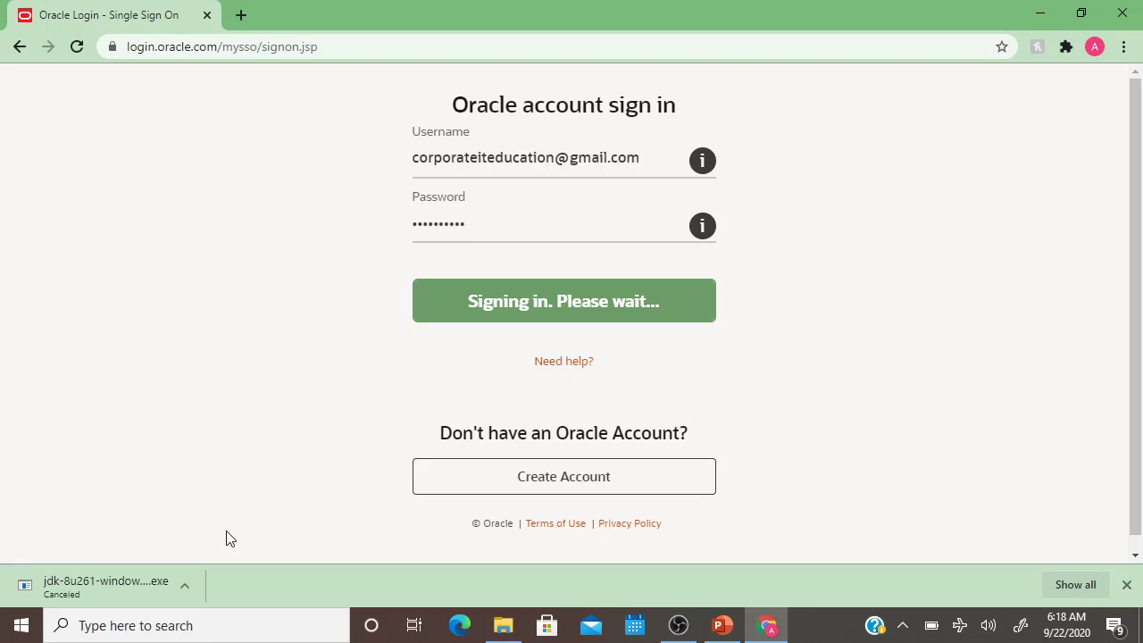
{"action": "left_click", "coordinate": [503, 628]}
{"action": "left_click", "coordinate": [502, 630]}
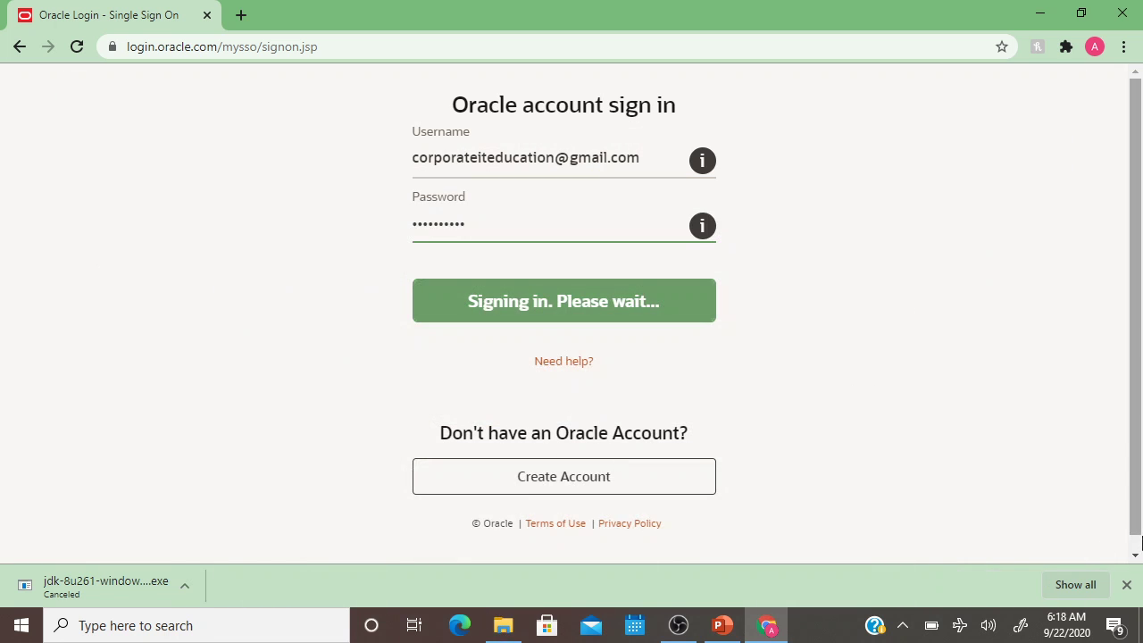
{"action": "left_click", "coordinate": [1141, 625]}
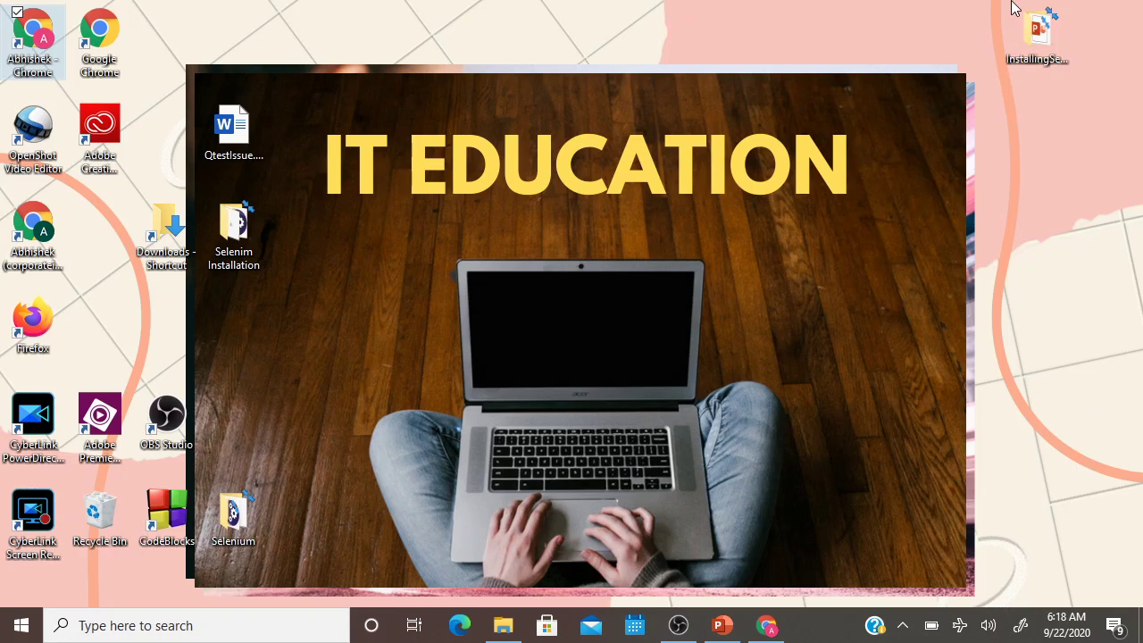
Open the InstallingSelenium Java folder maximized and launch jdk-8u261-windows-x64.exe.
{"action": "double_click", "coordinate": [1036, 31]}
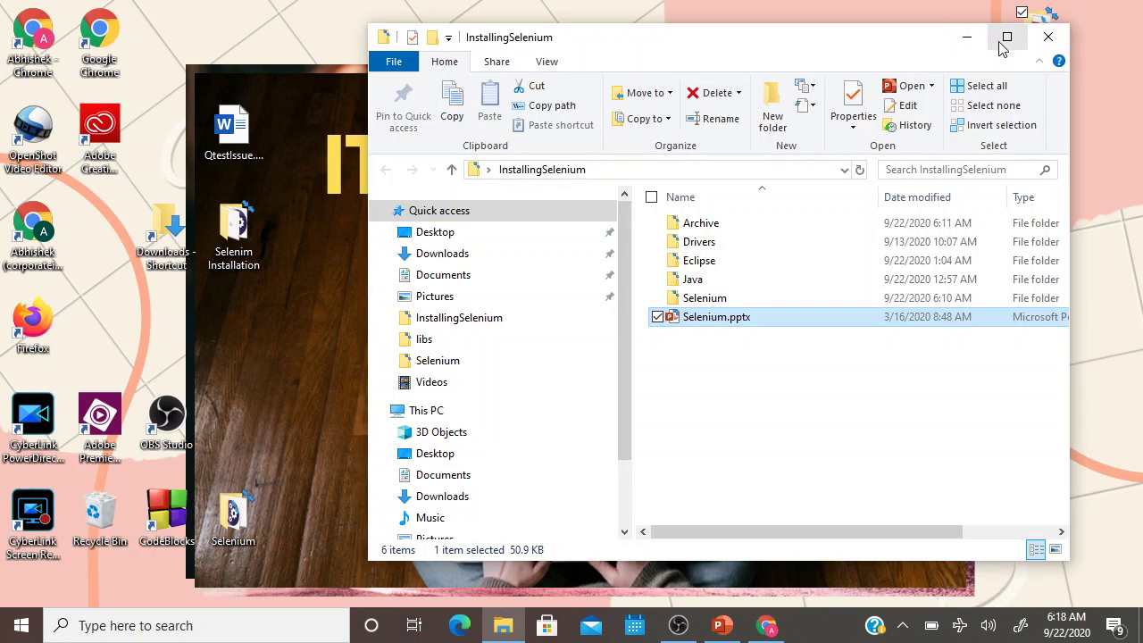
{"action": "left_click", "coordinate": [1007, 37]}
{"action": "double_click", "coordinate": [327, 250]}
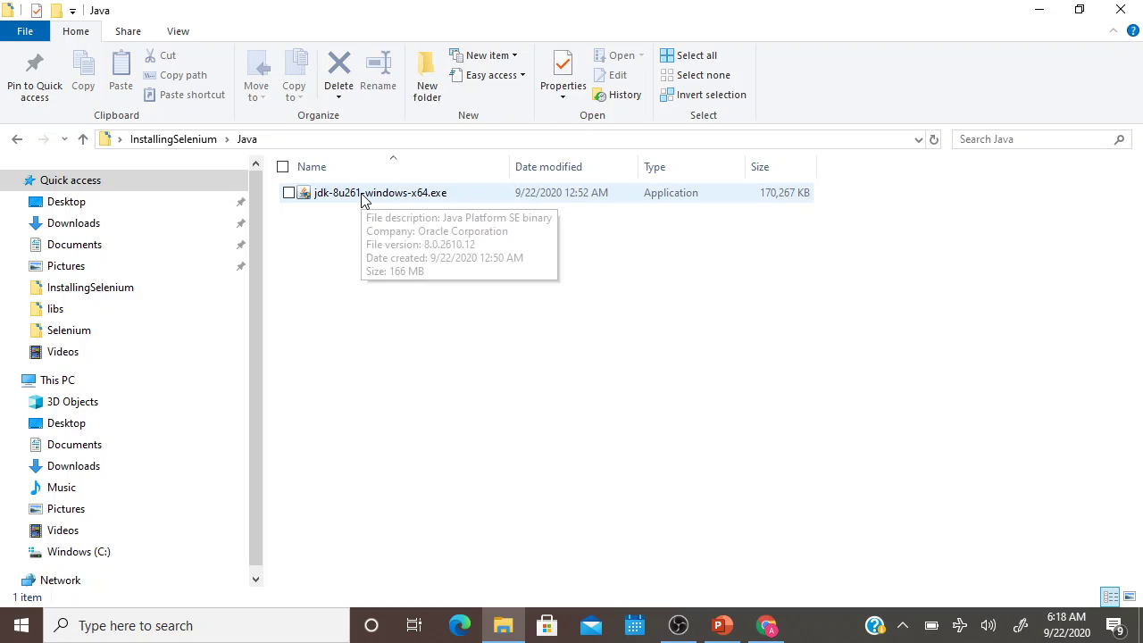
{"action": "double_click", "coordinate": [363, 198]}
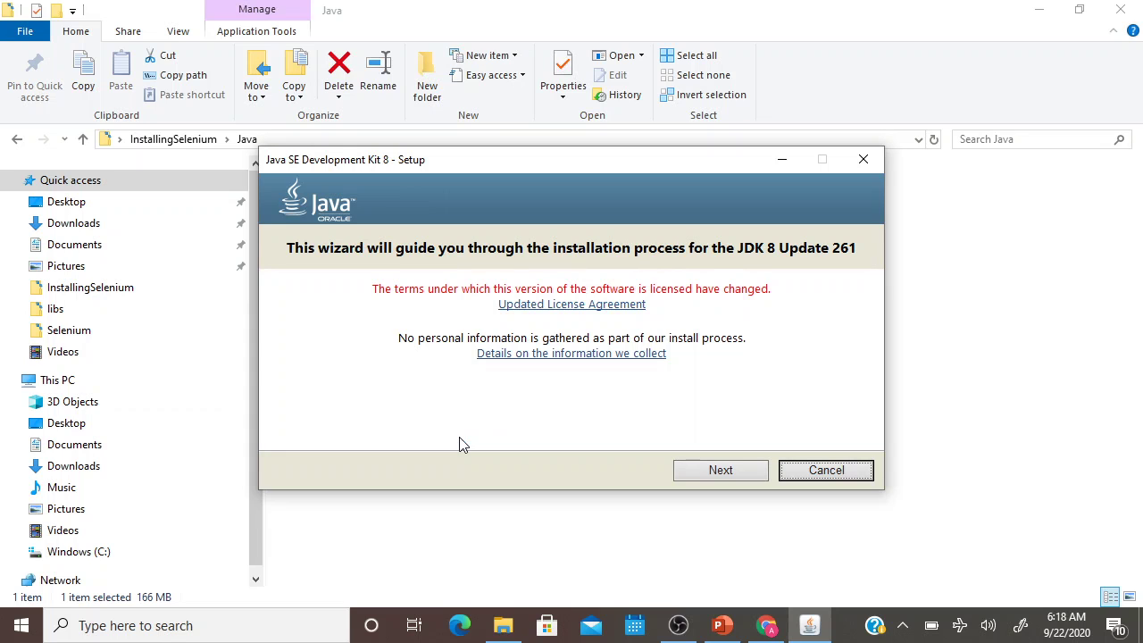
Install JDK 8 with all default Custom Setup features and move the progress window aside.
{"action": "left_click", "coordinate": [1038, 10]}
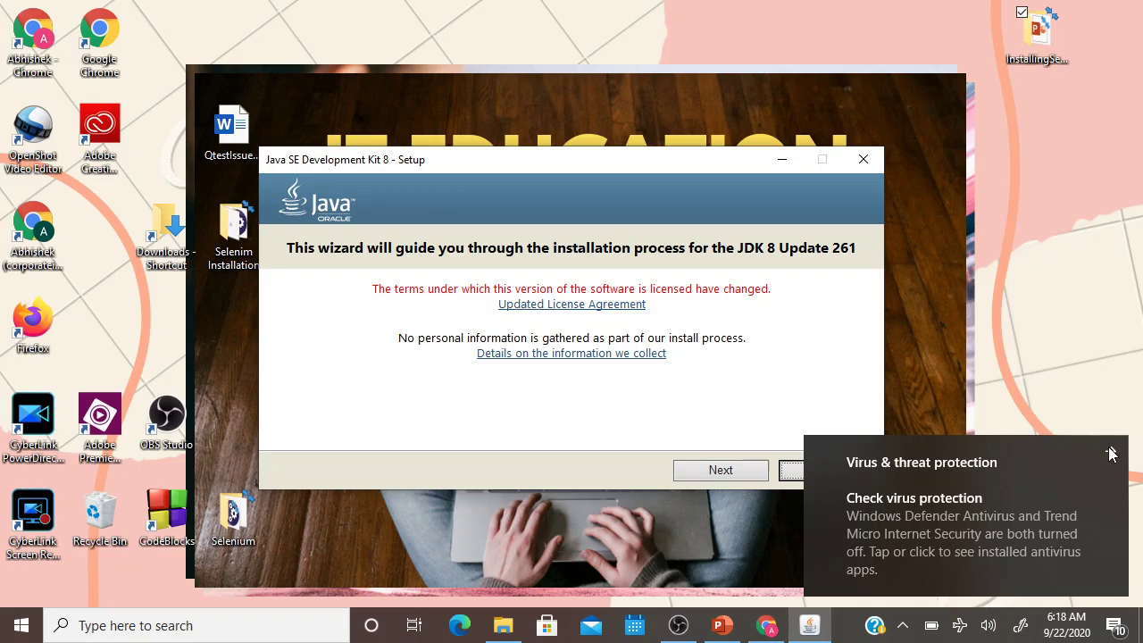
{"action": "left_click", "coordinate": [1113, 453]}
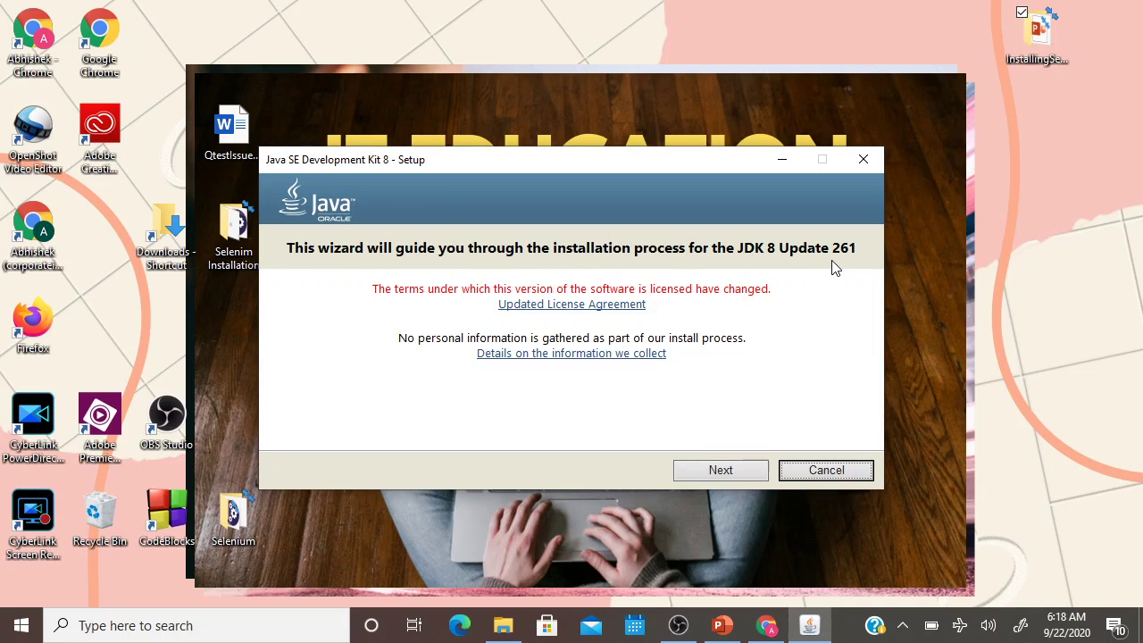
{"action": "left_click", "coordinate": [719, 472]}
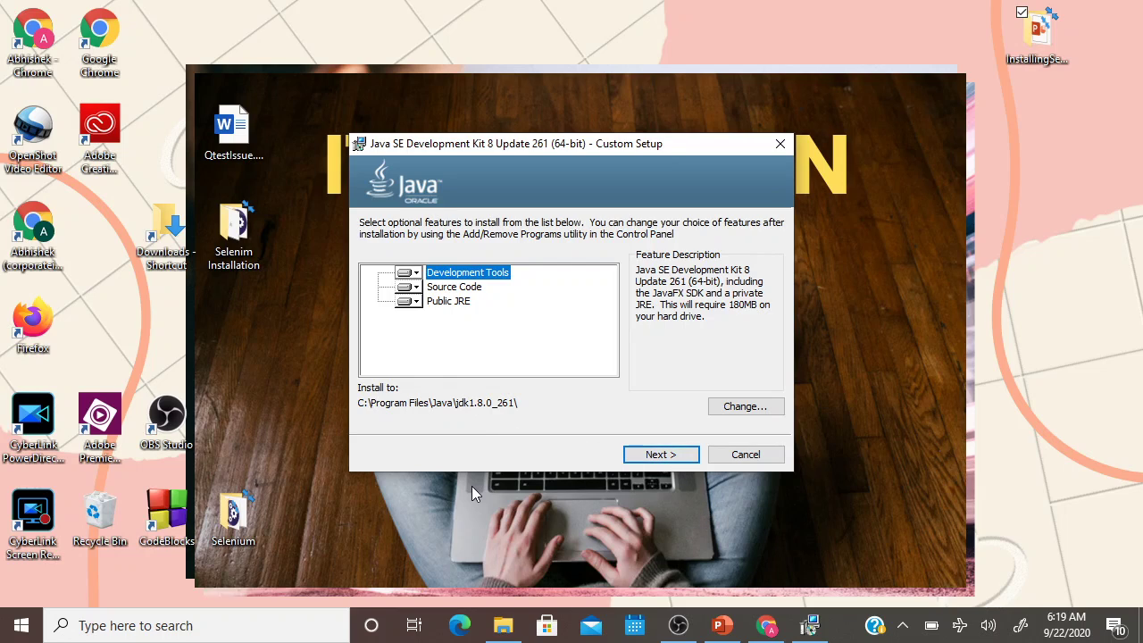
{"action": "left_click", "coordinate": [659, 454]}
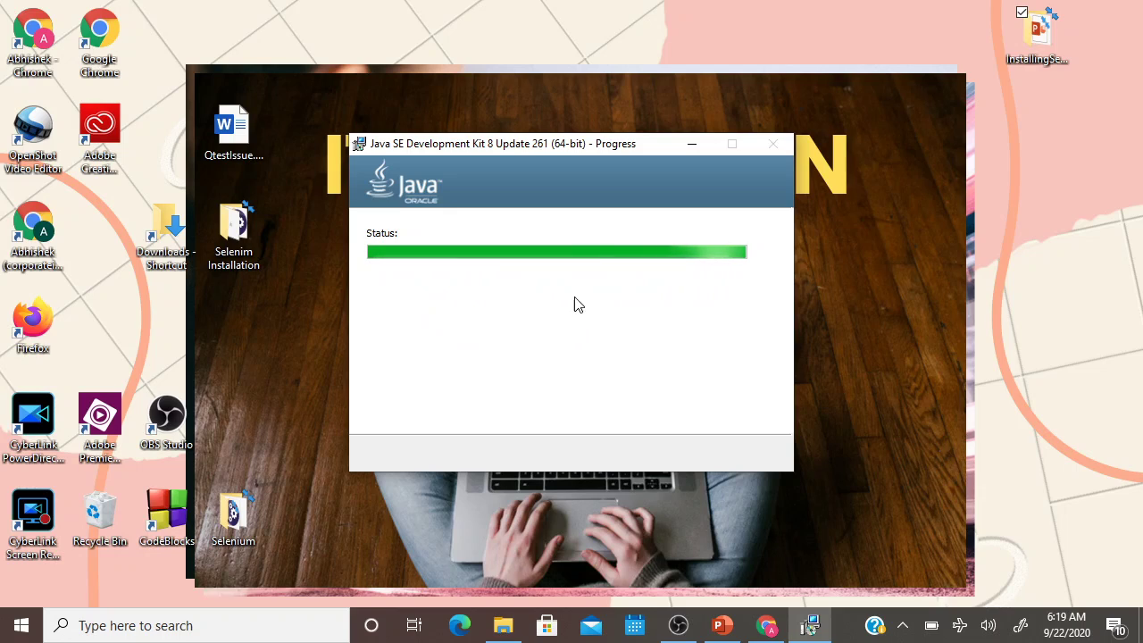
{"action": "left_click_drag", "start_coordinate": [584, 146], "coordinate": [563, 122]}
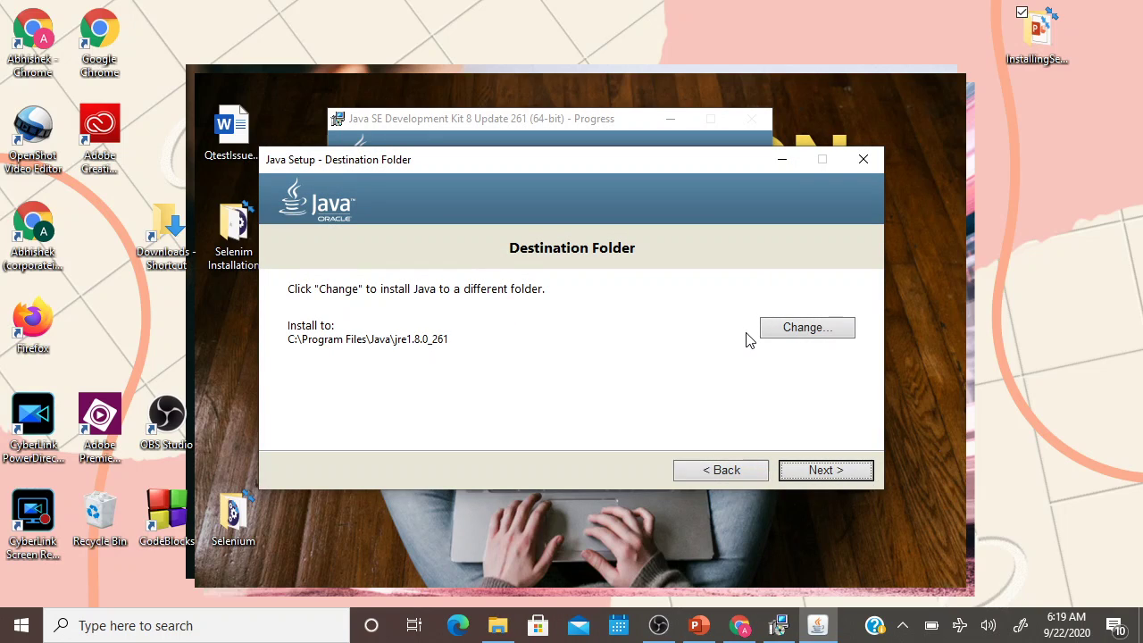
Keep the default JRE folder C:\Program Files\Java\jre1.8.0_261 and install the JRE.
{"action": "left_click", "coordinate": [813, 328]}
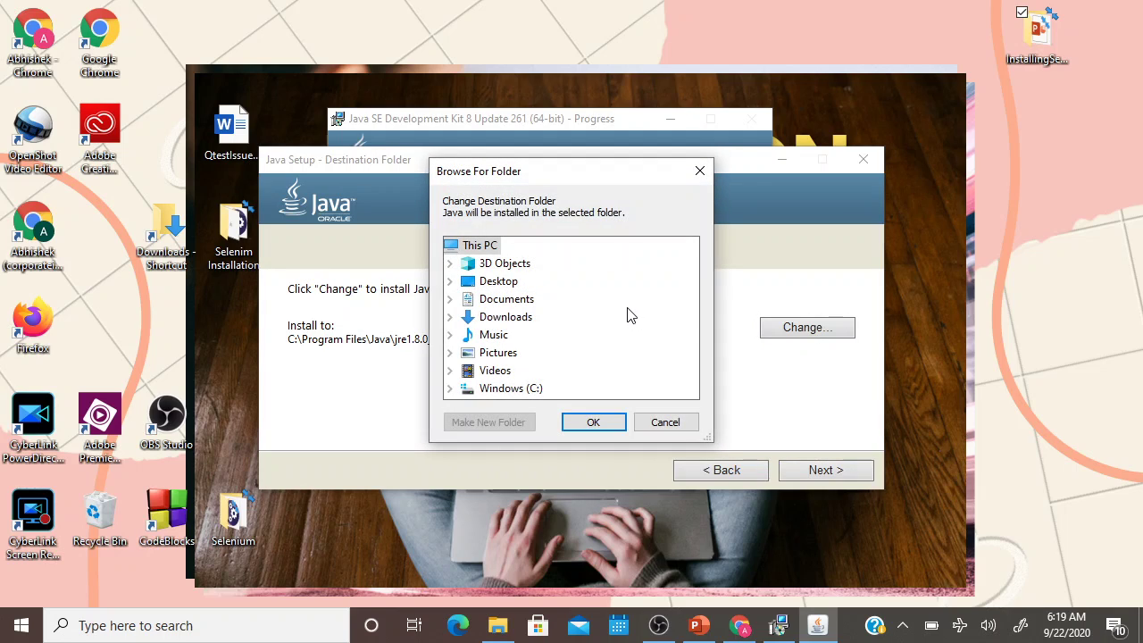
{"action": "left_click", "coordinate": [685, 428]}
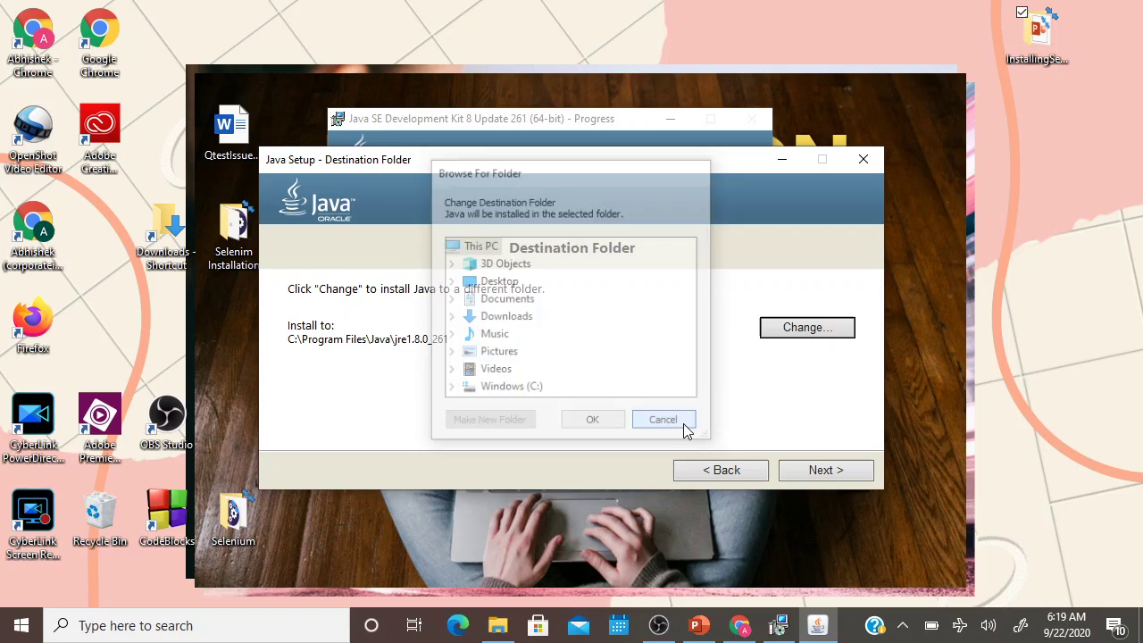
{"action": "left_click", "coordinate": [823, 473]}
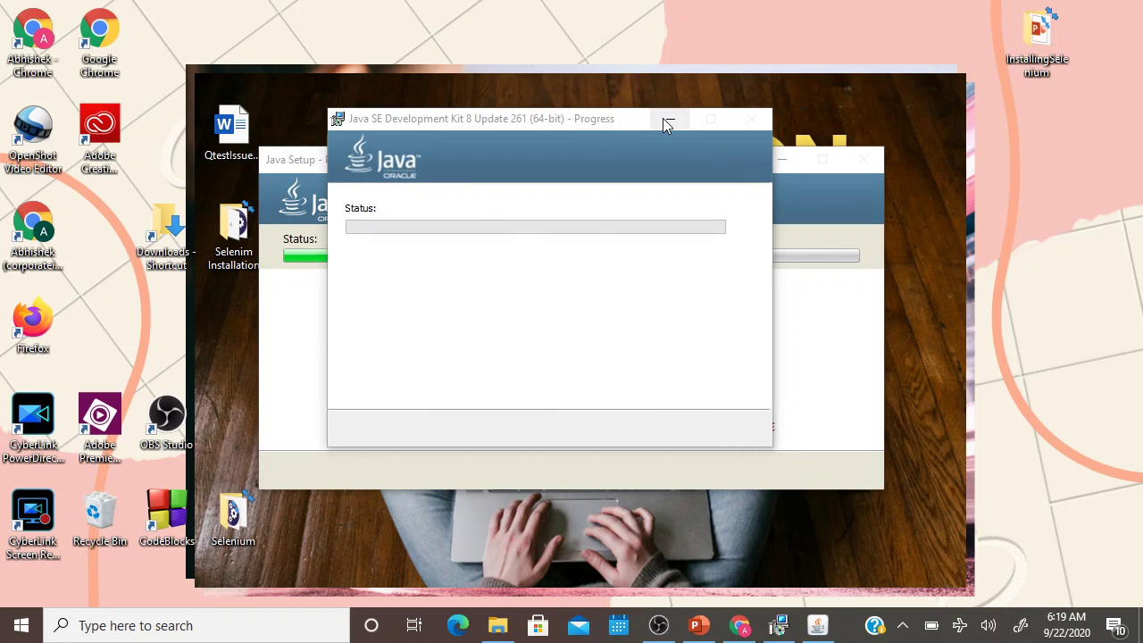
{"action": "left_click", "coordinate": [669, 121]}
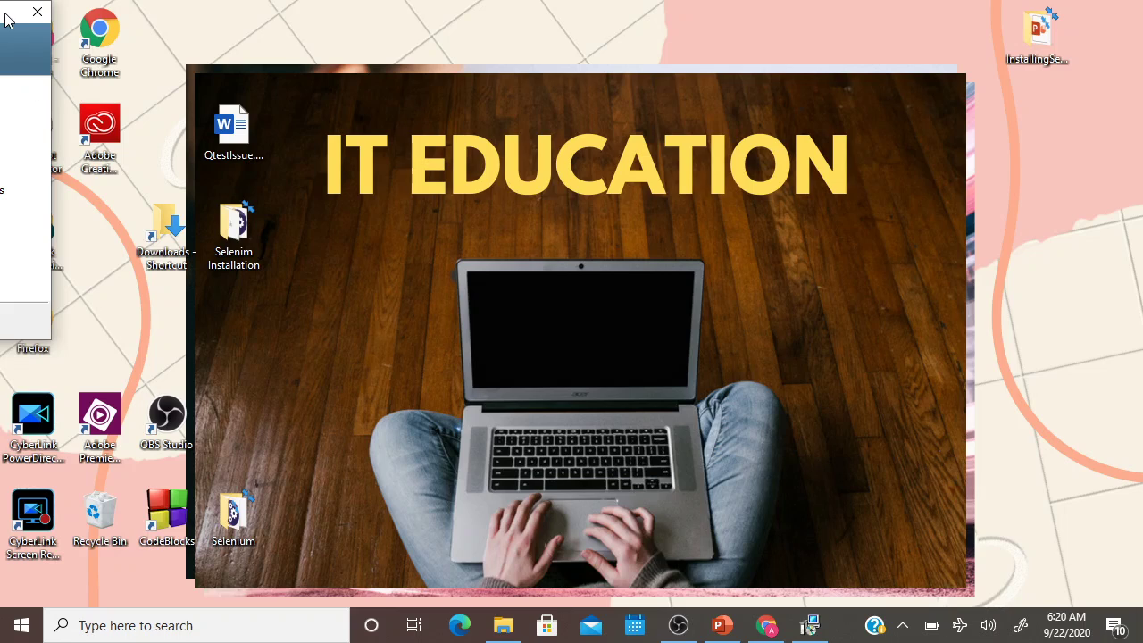
Bring the Update 261 success dialog back on screen and close the installer.
{"action": "left_click_drag", "start_coordinate": [7, 16], "coordinate": [738, 36]}
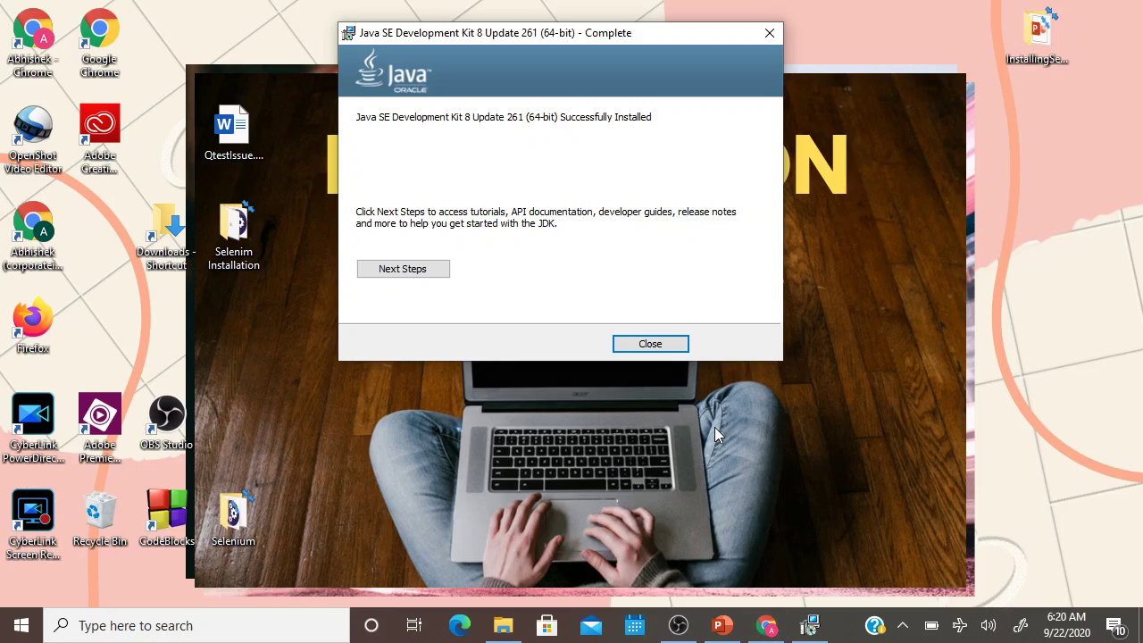
{"action": "left_click", "coordinate": [650, 346]}
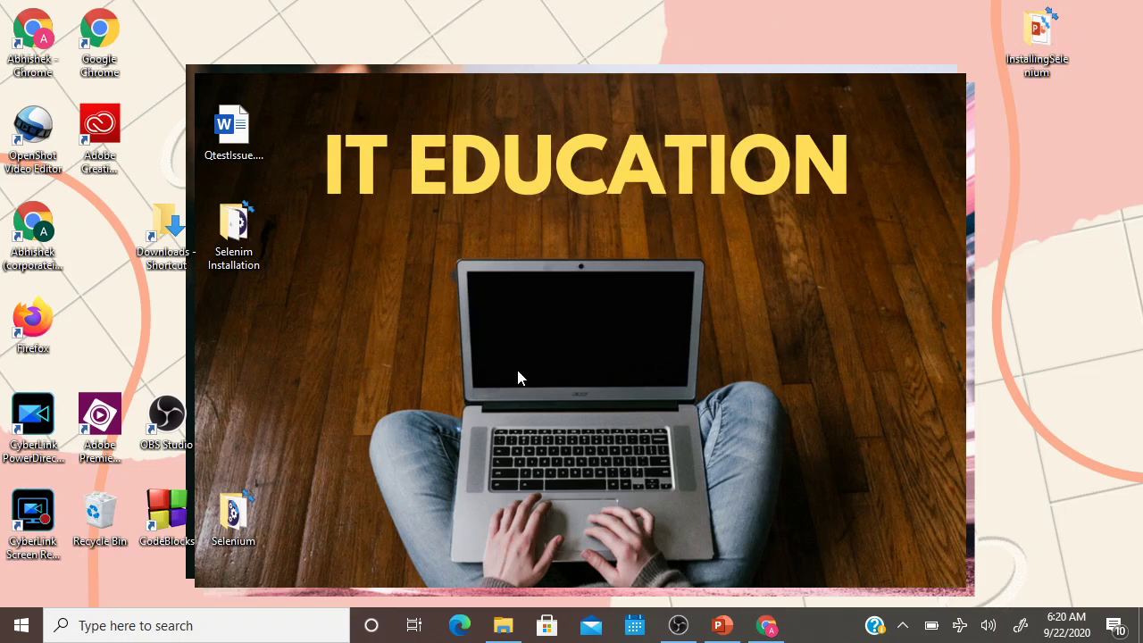
Run java -version in Command Prompt to confirm 1.8.0_261, then close the window.
{"action": "left_click", "coordinate": [163, 634]}
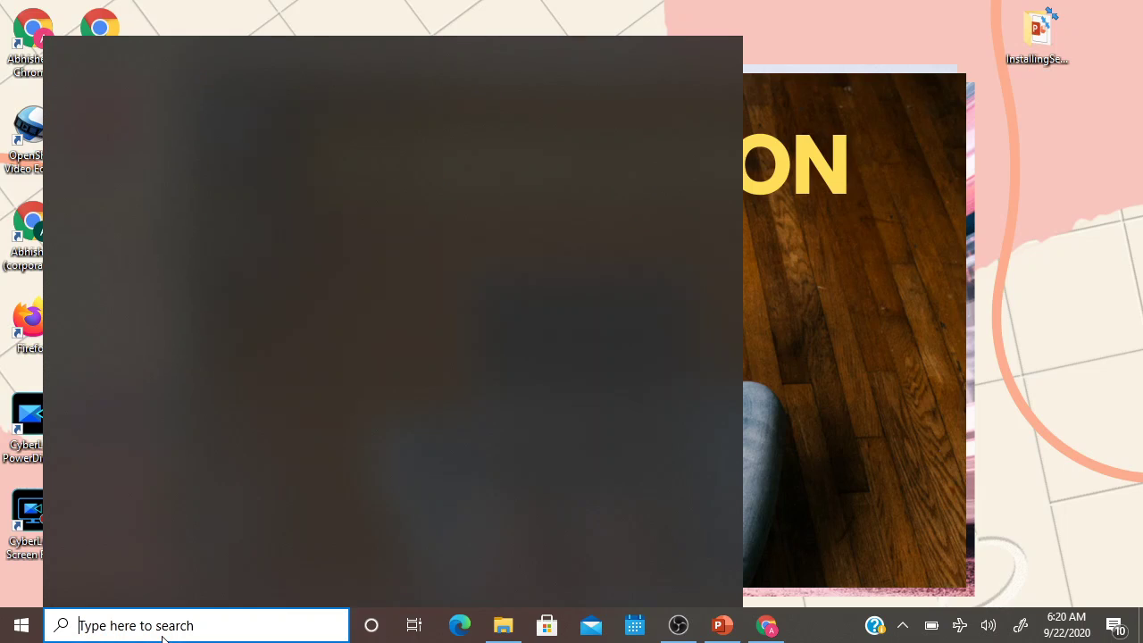
{"action": "type", "text": "cmd"}
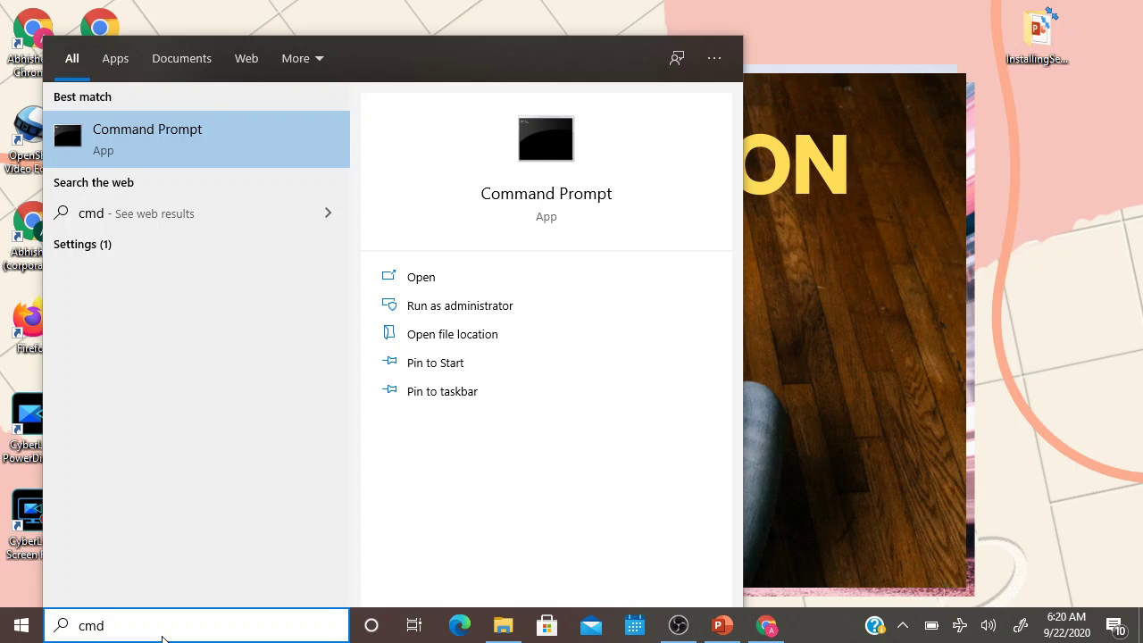
{"action": "key", "text": "Return"}
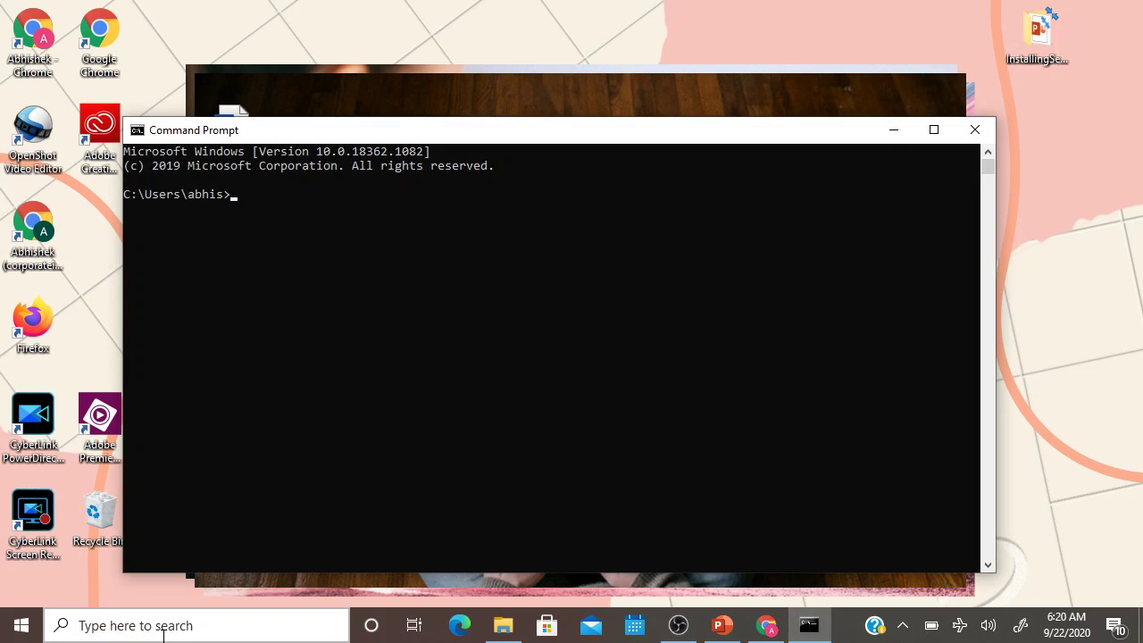
{"action": "type", "text": "java -version"}
{"action": "key", "text": "Return"}
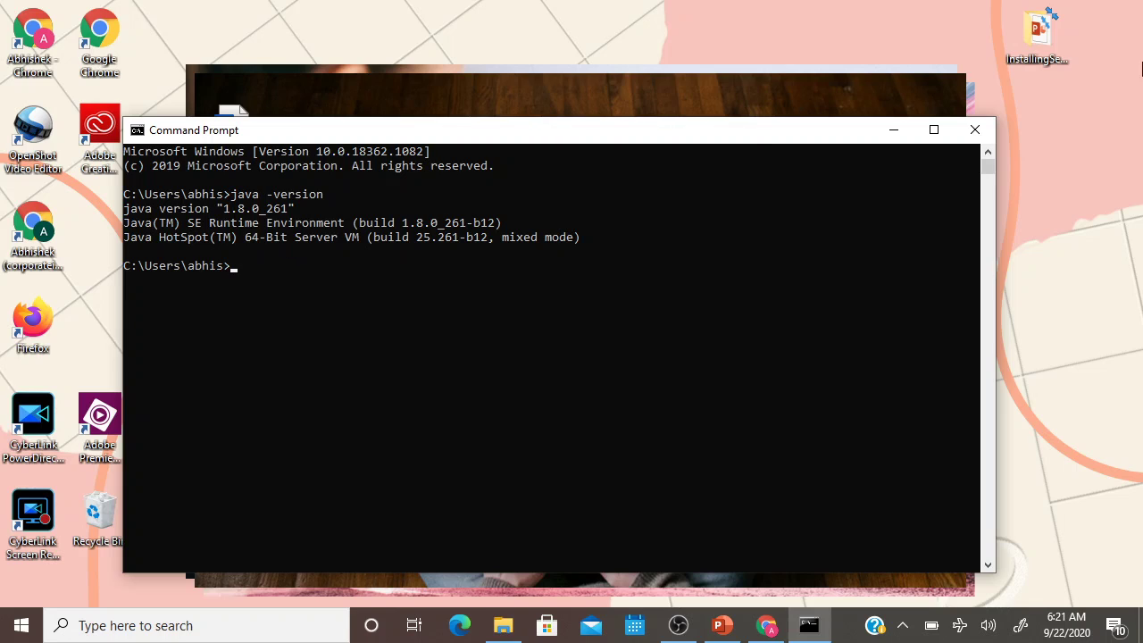
{"action": "left_click", "coordinate": [982, 131]}
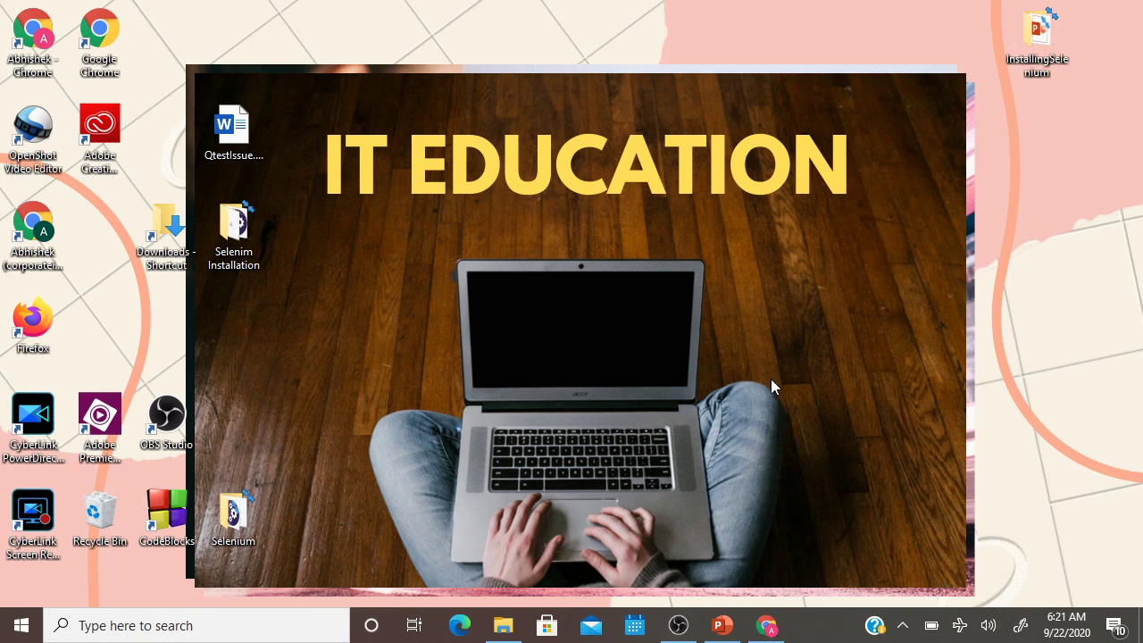
Briefly show the Selenium slide deck, minimize it, and launch a new Chrome window.
{"action": "left_click", "coordinate": [721, 625]}
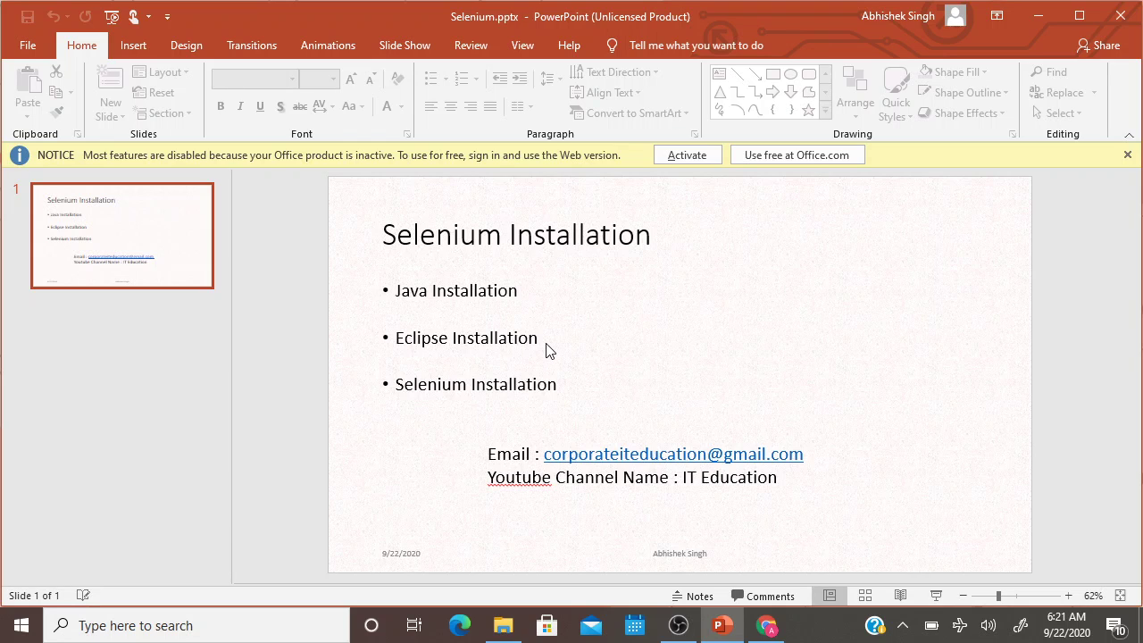
{"action": "left_click", "coordinate": [1037, 18]}
{"action": "left_click", "coordinate": [675, 629]}
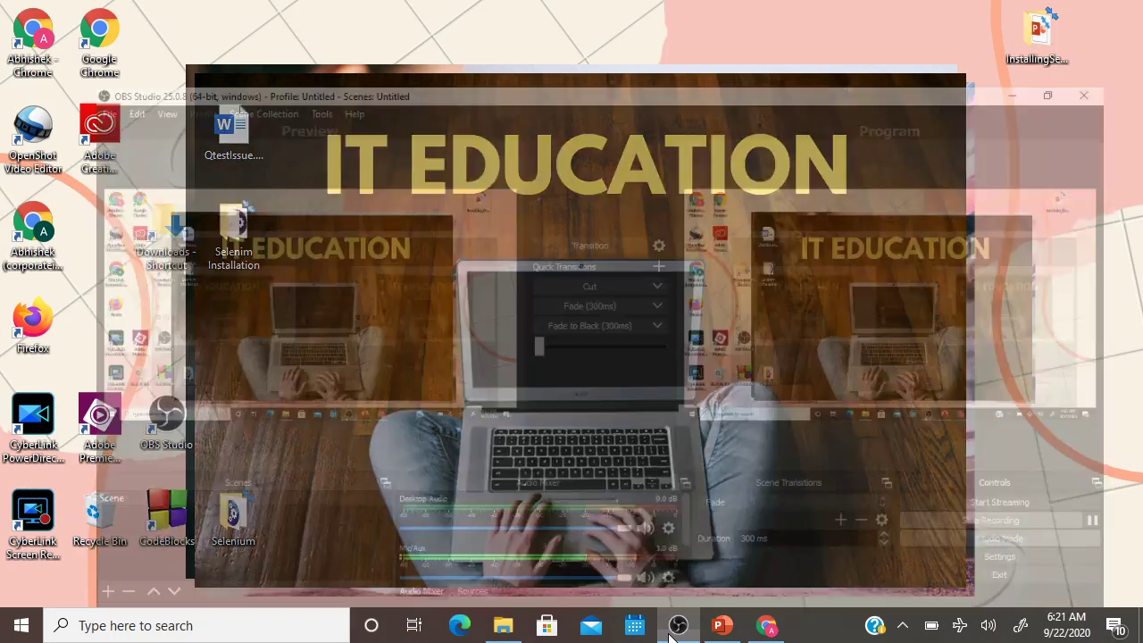
{"action": "left_click", "coordinate": [677, 627]}
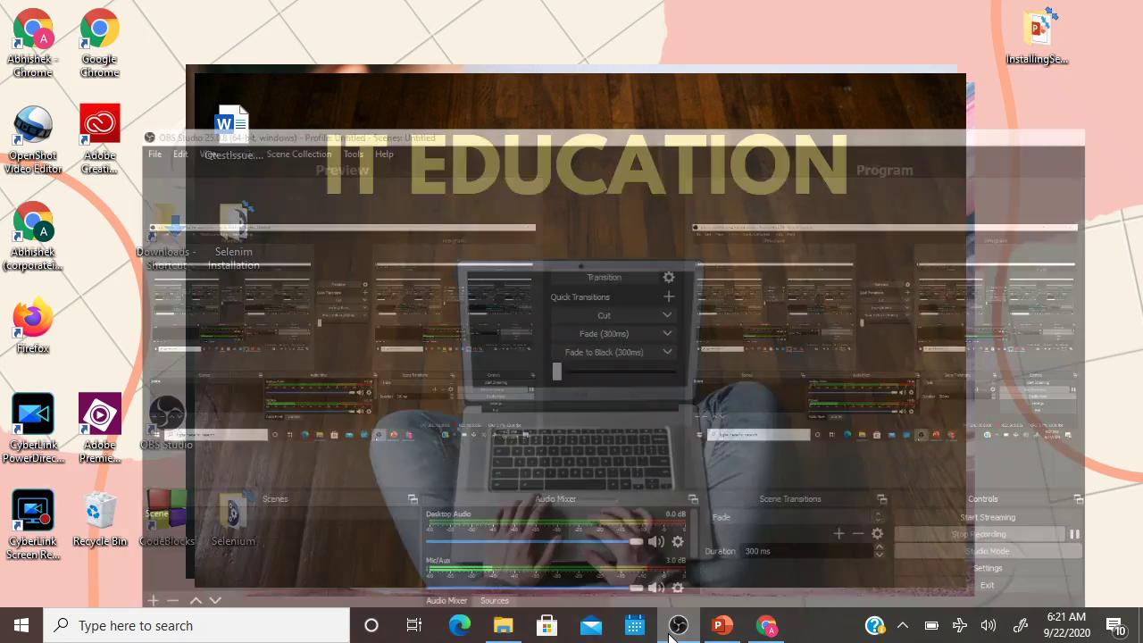
{"action": "double_click", "coordinate": [32, 59]}
Maximize Chrome, search 'eclipse download', and open the Eclipse Downloads page.
{"action": "left_click", "coordinate": [1076, 30]}
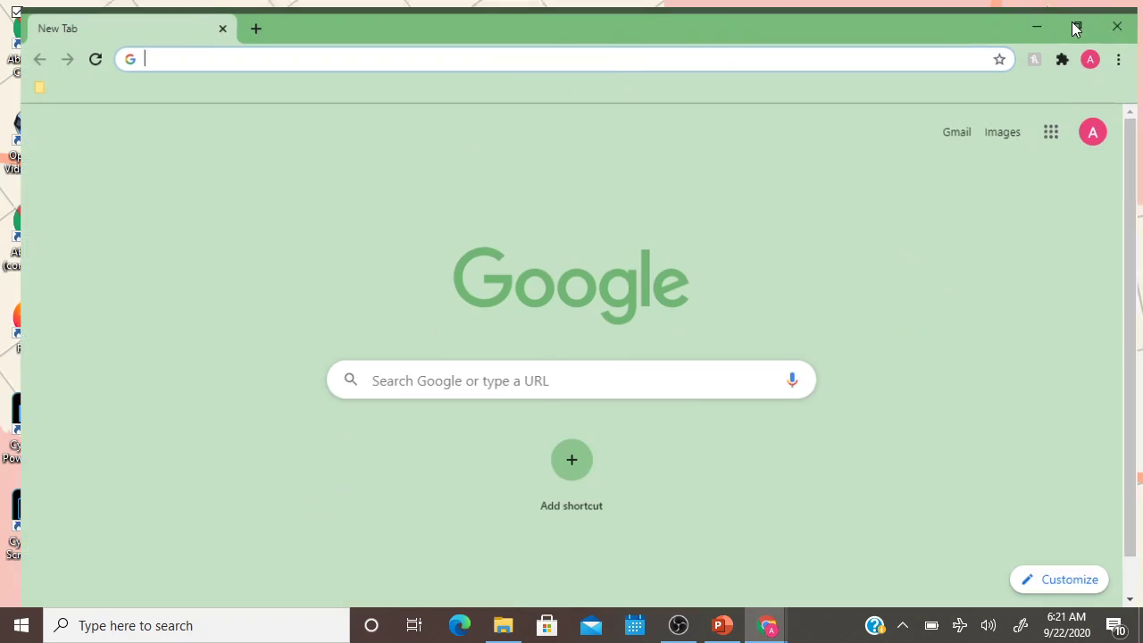
{"action": "type", "text": "ecli"}
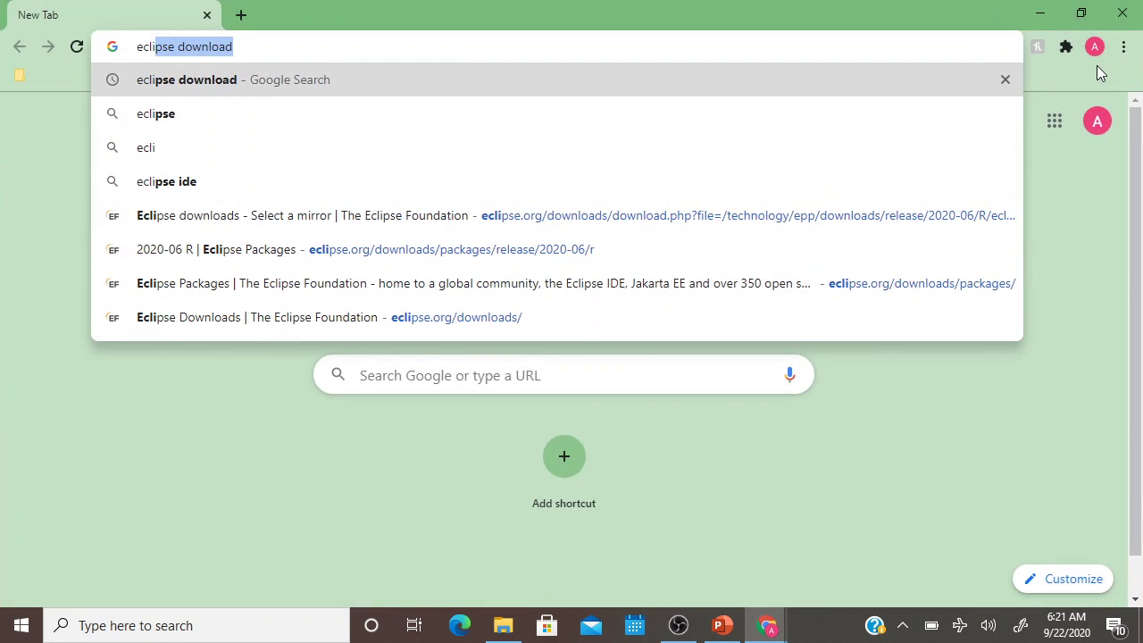
{"action": "type", "text": "pse download"}
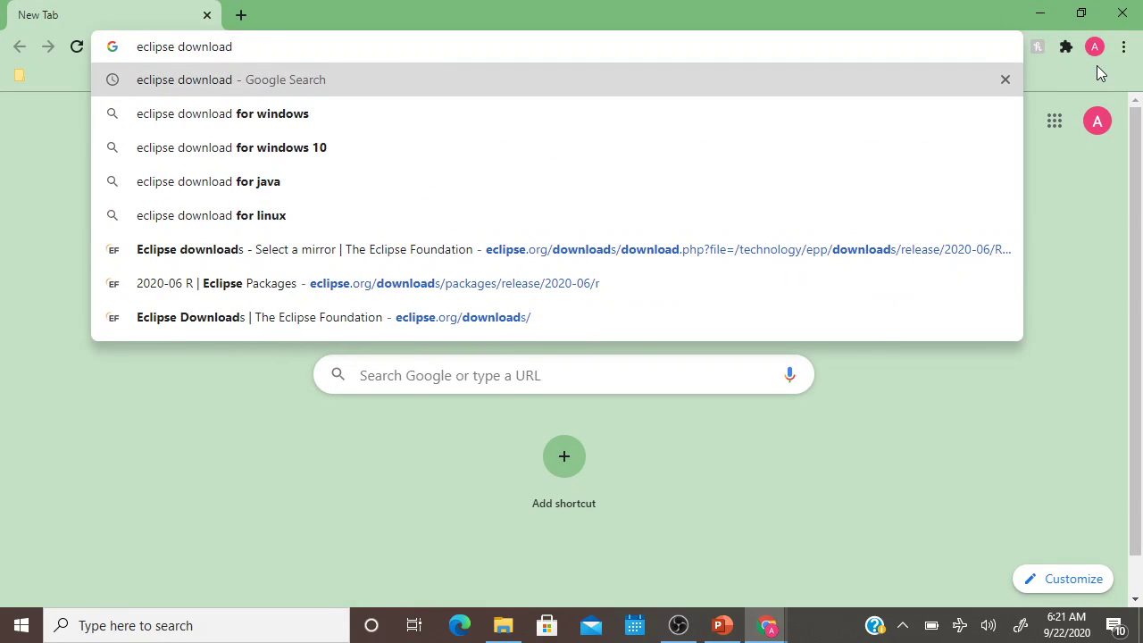
{"action": "key", "text": "Return"}
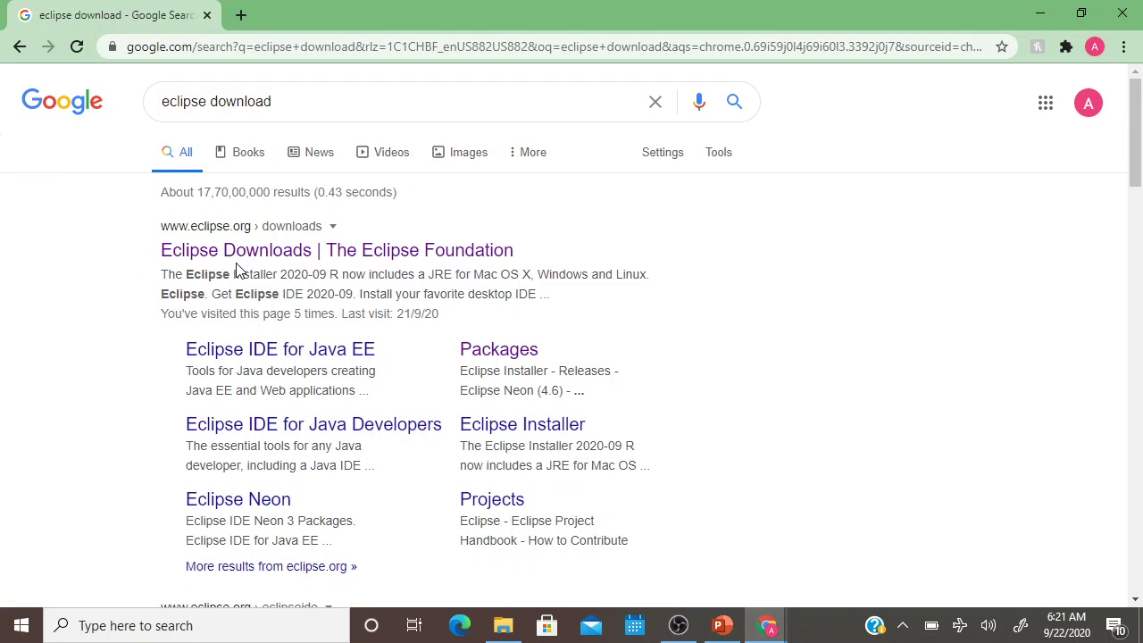
{"action": "left_click", "coordinate": [257, 254]}
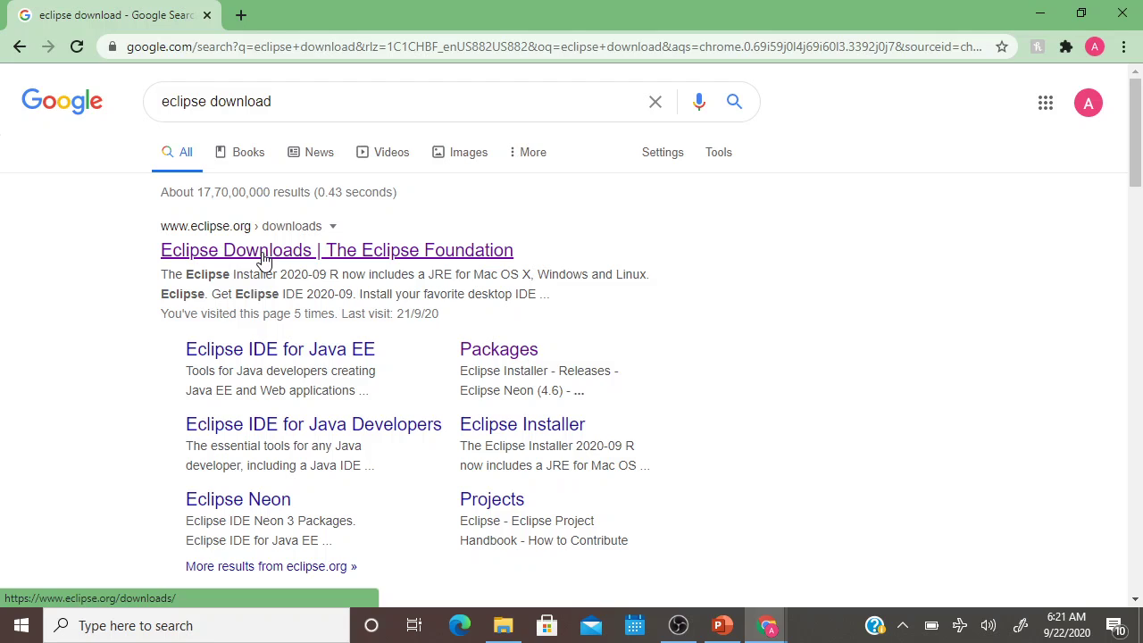
{"action": "left_click", "coordinate": [264, 258]}
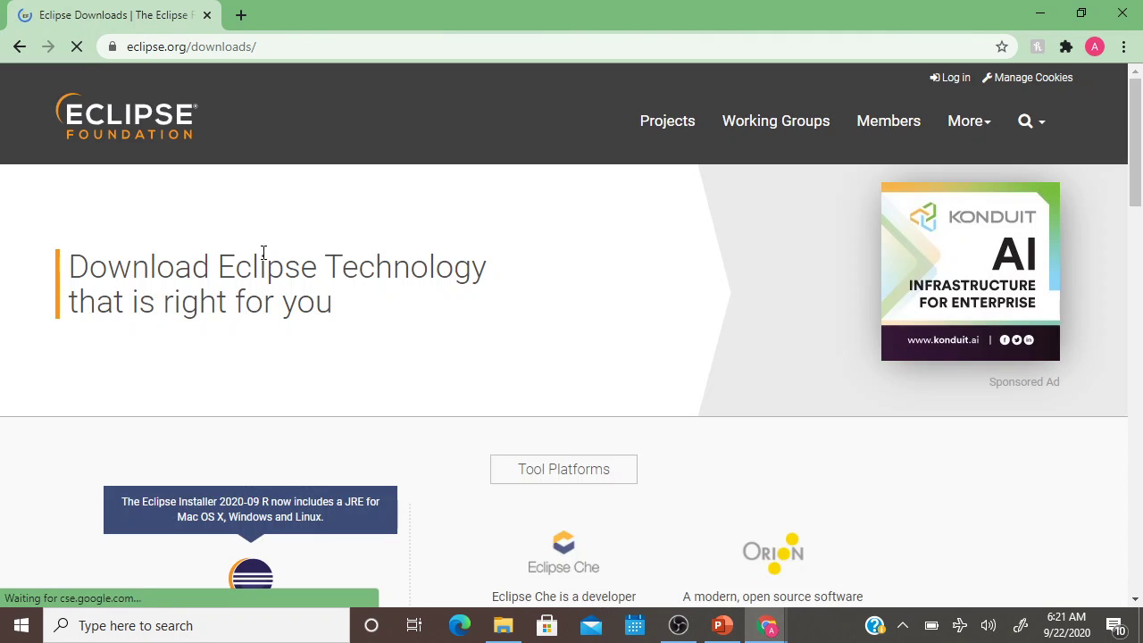
Go to Download Packages and scroll to the older releases under More Downloads.
{"action": "scroll", "coordinate": [449, 381], "scroll_direction": "down", "scroll_amount": 3}
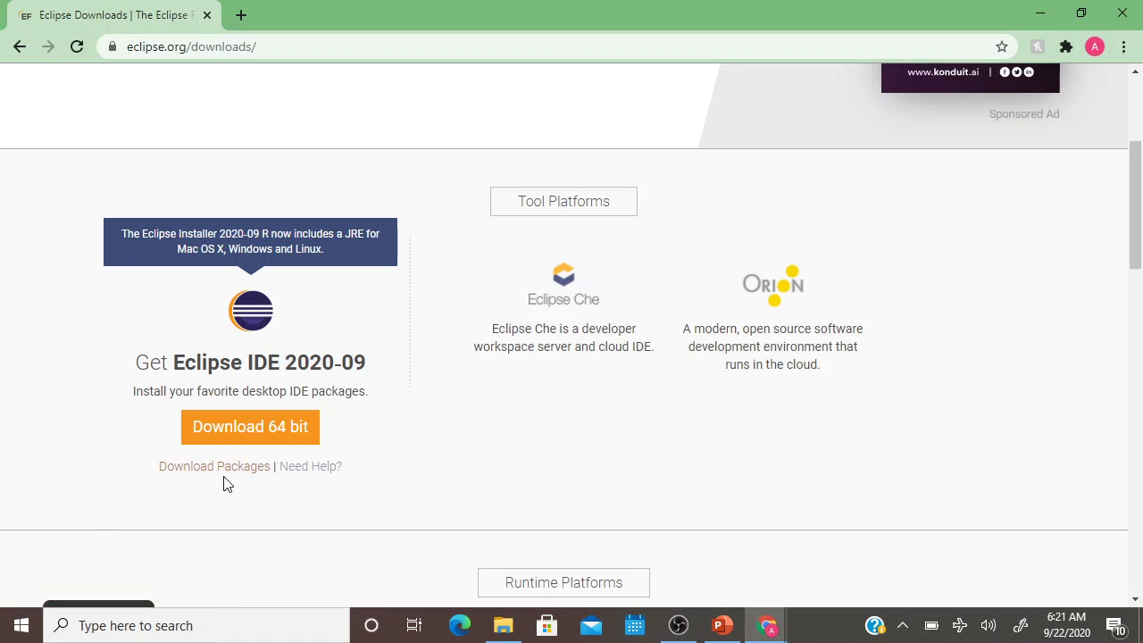
{"action": "left_click", "coordinate": [228, 468]}
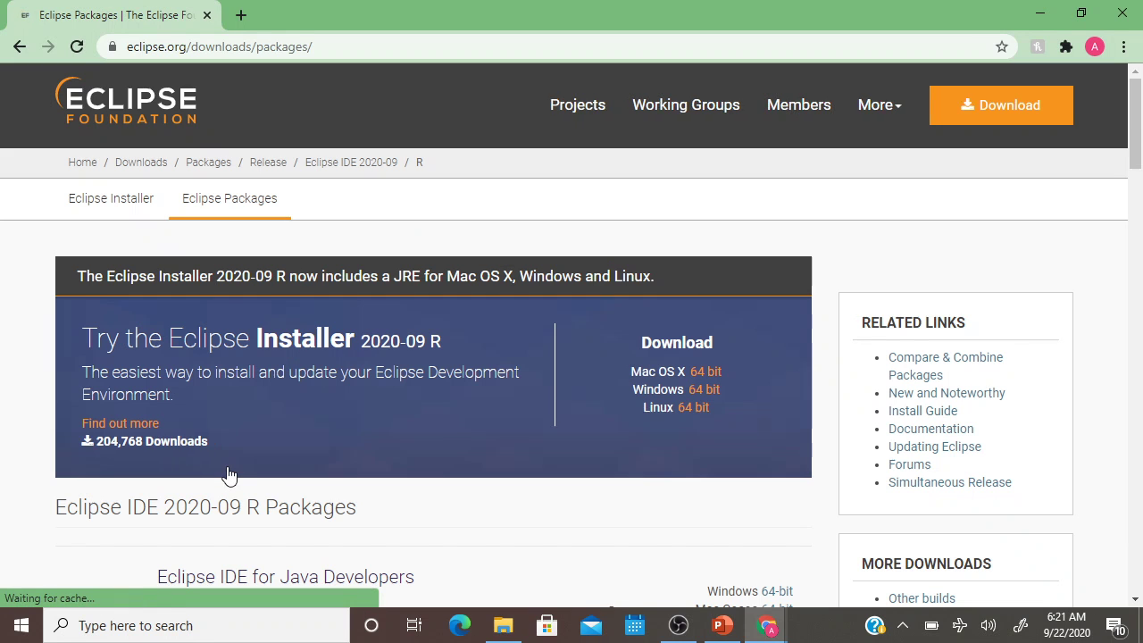
{"action": "scroll", "coordinate": [936, 344], "scroll_direction": "down", "scroll_amount": 4}
{"action": "scroll", "coordinate": [936, 337], "scroll_direction": "down", "scroll_amount": 4}
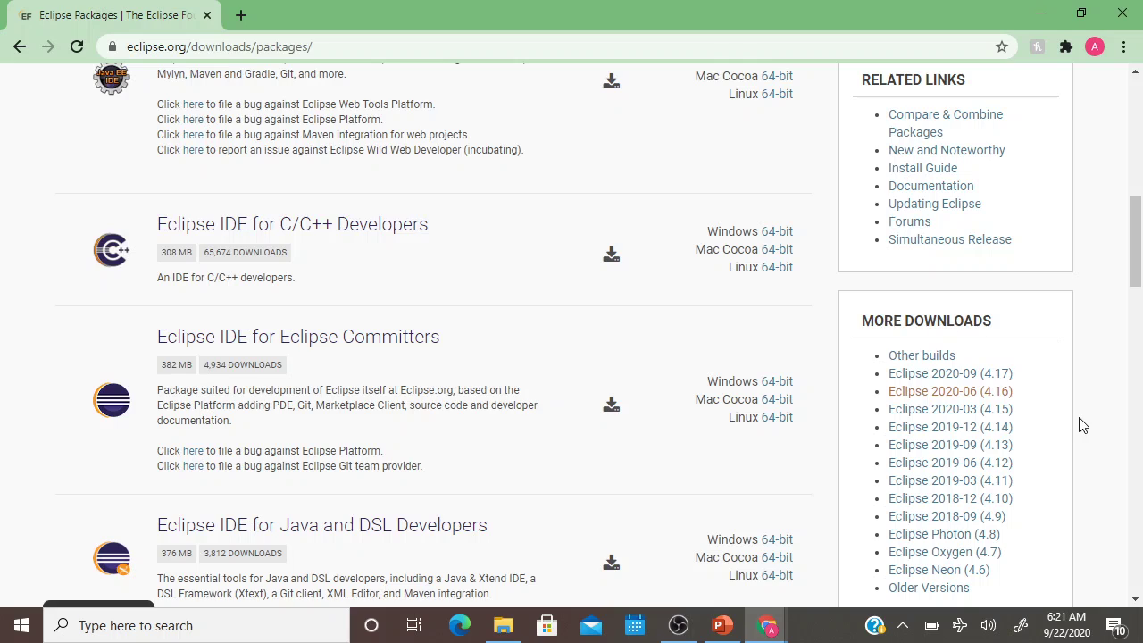
{"action": "scroll", "coordinate": [1074, 418], "scroll_direction": "down", "scroll_amount": 2}
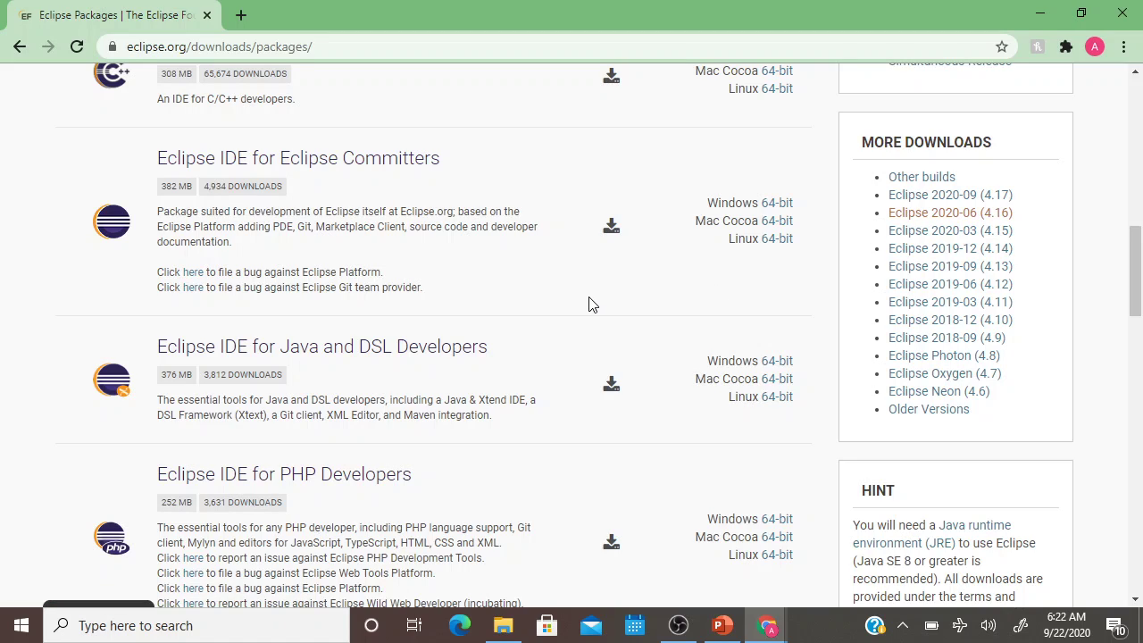
Start downloading the Eclipse 2020-06 Java Developers package for Windows 64-bit from the mirror.
{"action": "left_click", "coordinate": [949, 214]}
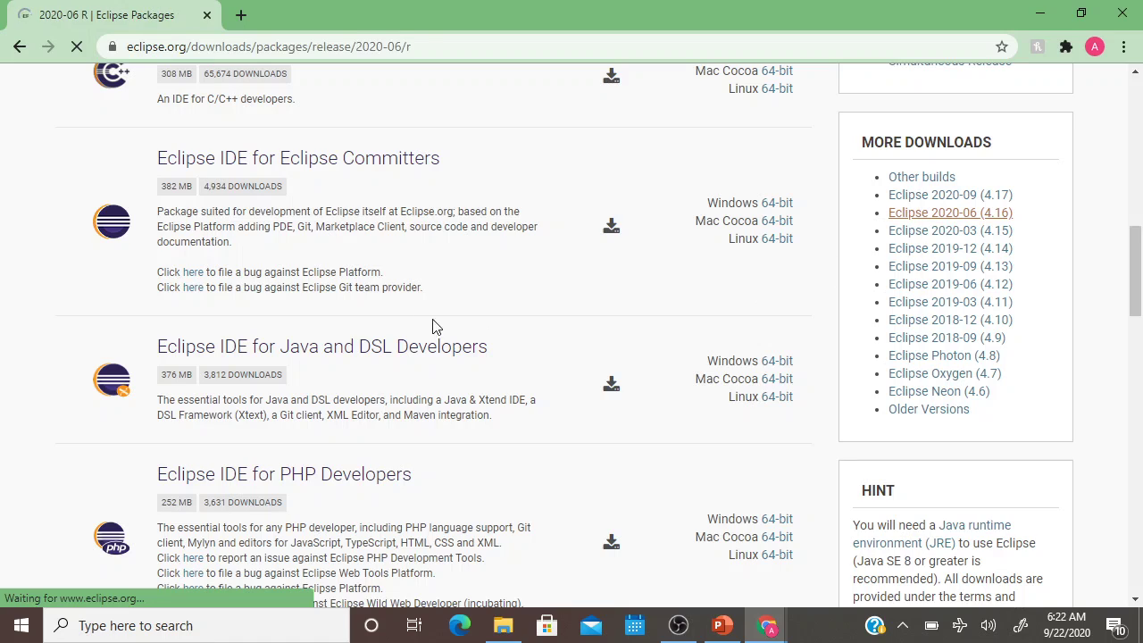
{"action": "scroll", "coordinate": [339, 403], "scroll_direction": "down", "scroll_amount": 2}
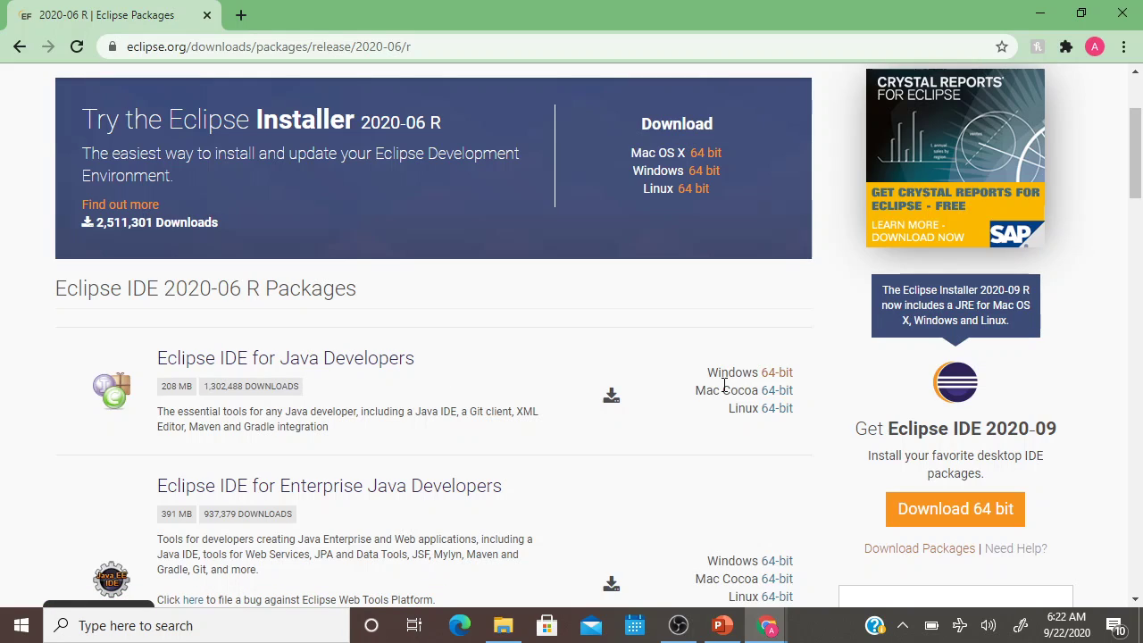
{"action": "left_click", "coordinate": [777, 373]}
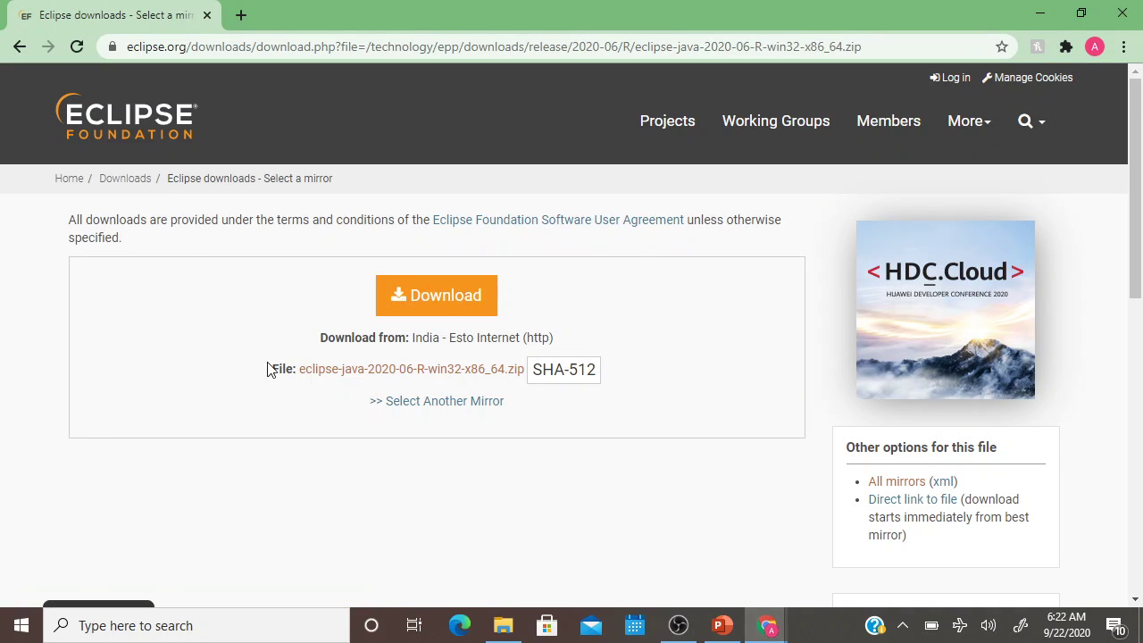
{"action": "left_click", "coordinate": [452, 307]}
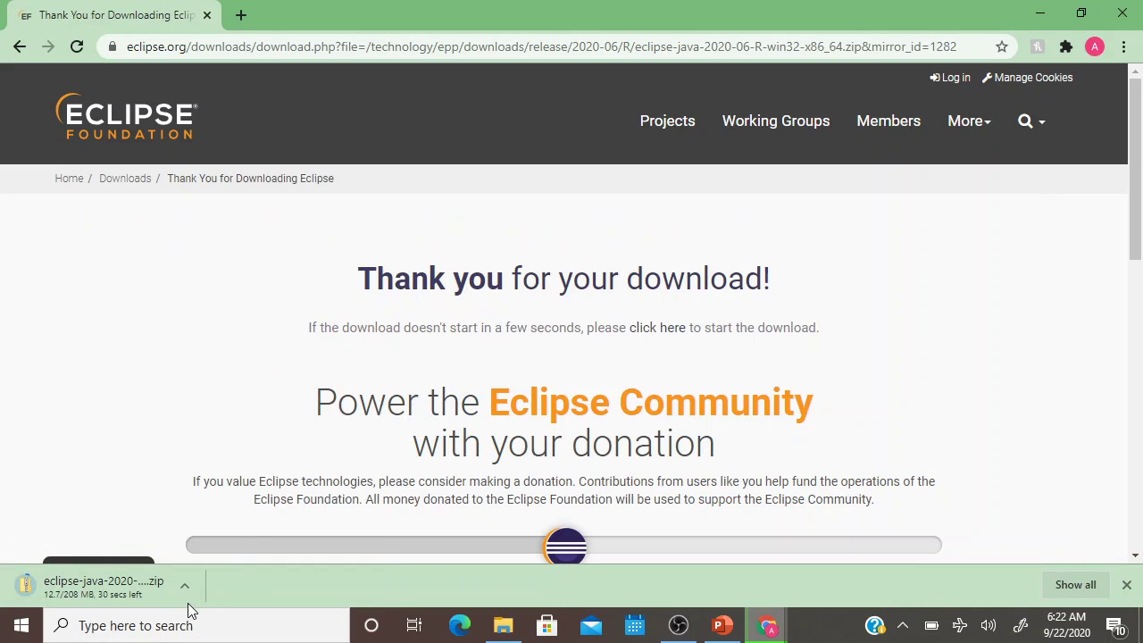
Cancel the eclipse-java-2020-06-R-win32-x86_64.zip download and bring up File Explorer.
{"action": "left_click", "coordinate": [187, 587]}
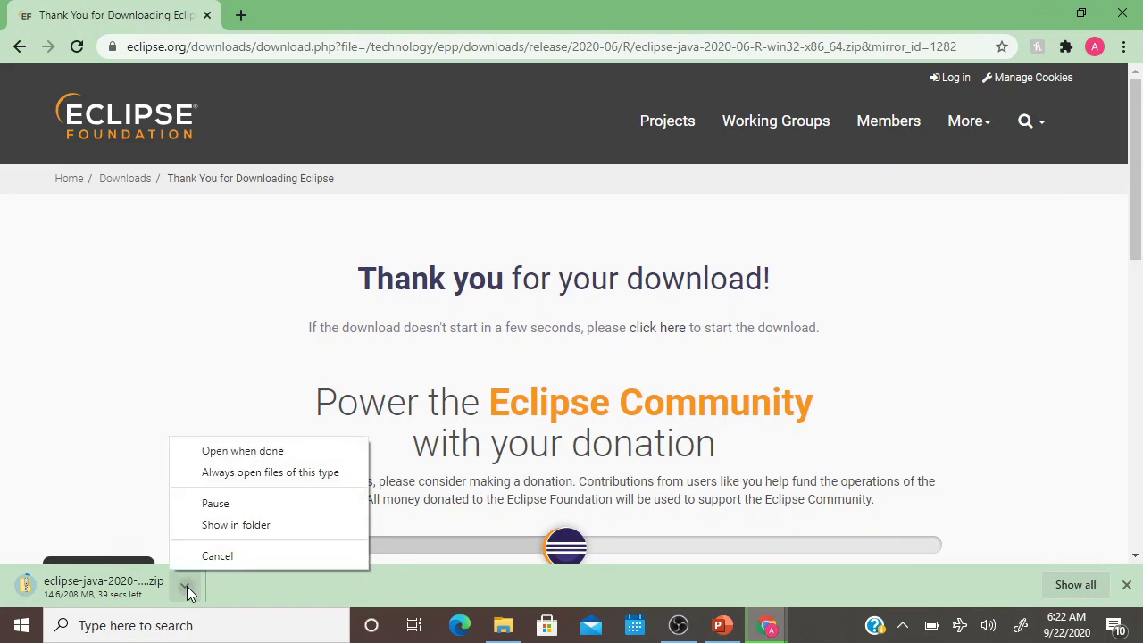
{"action": "left_click", "coordinate": [239, 554]}
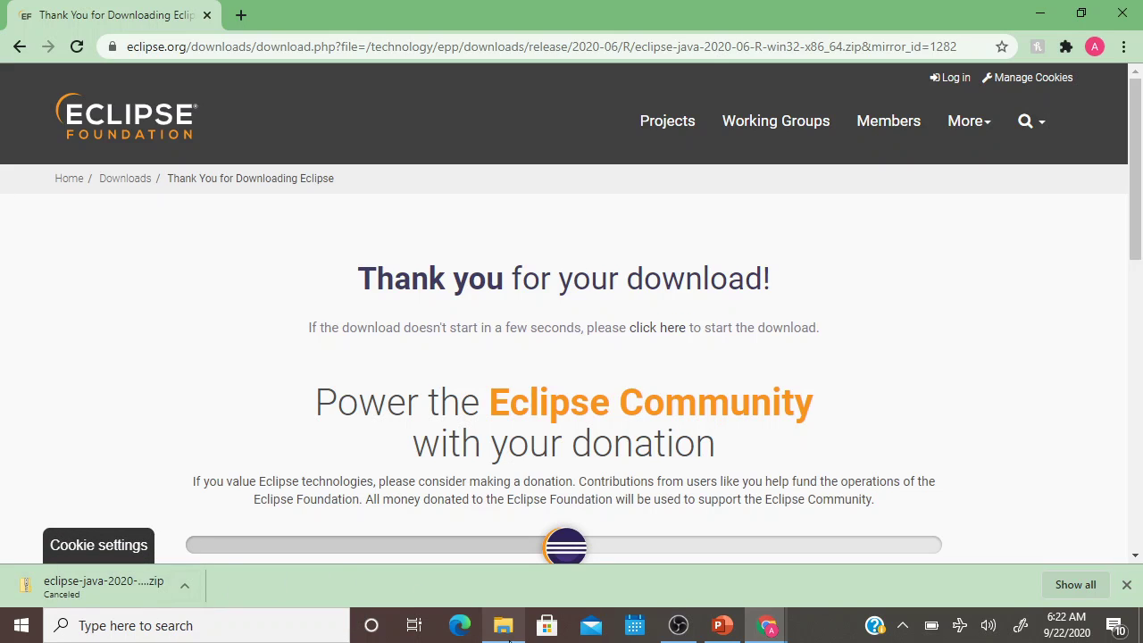
{"action": "left_click", "coordinate": [511, 634]}
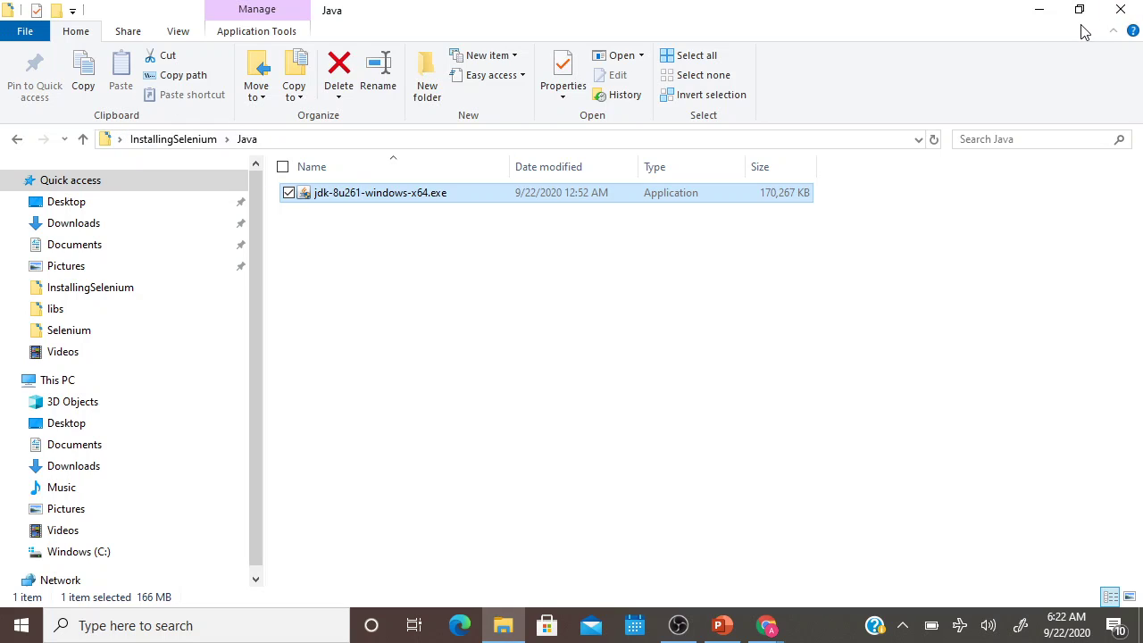
Start eclipse.exe from InstallingSelenium > Eclipse > eclipse-java-2020-06-R-win32-x86_64 > eclipse.
{"action": "left_click", "coordinate": [17, 139]}
{"action": "double_click", "coordinate": [352, 230]}
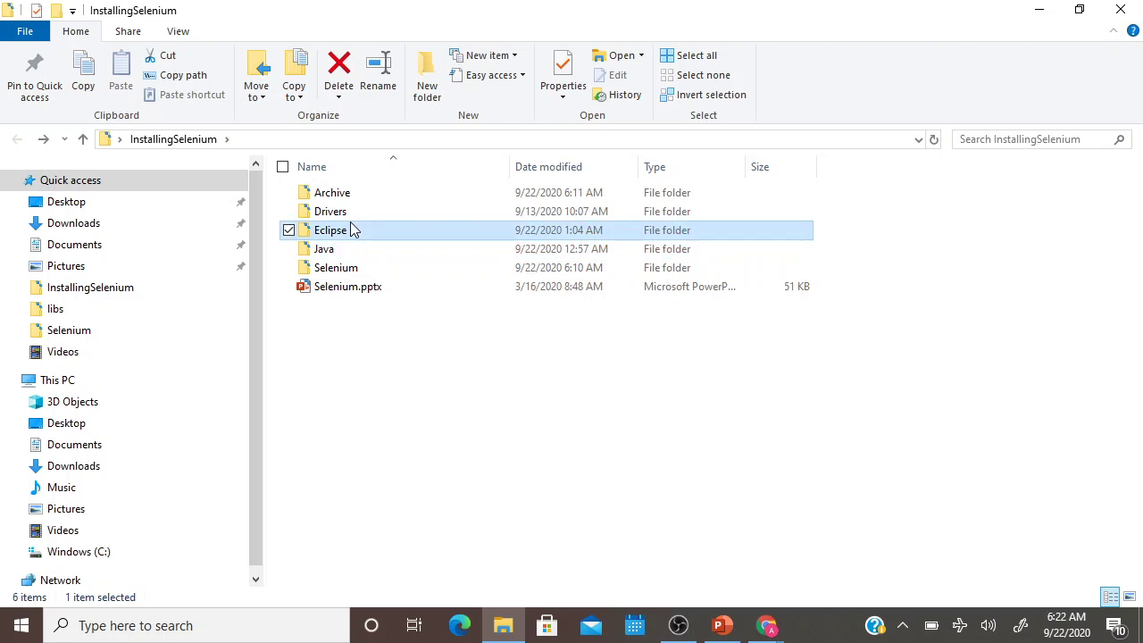
{"action": "double_click", "coordinate": [364, 199]}
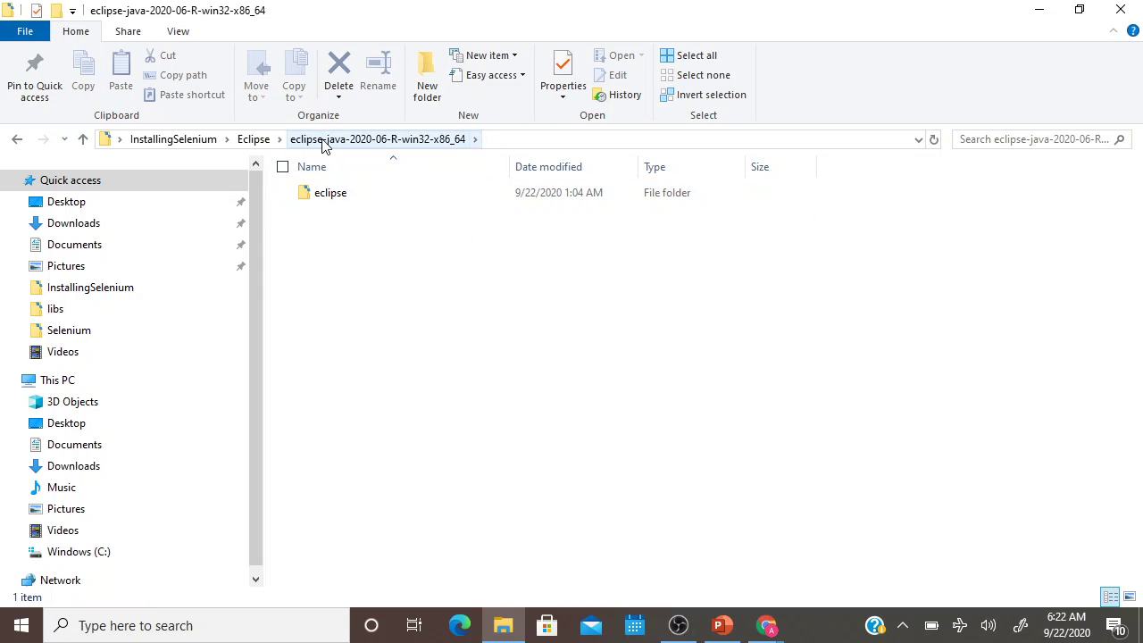
{"action": "double_click", "coordinate": [330, 193]}
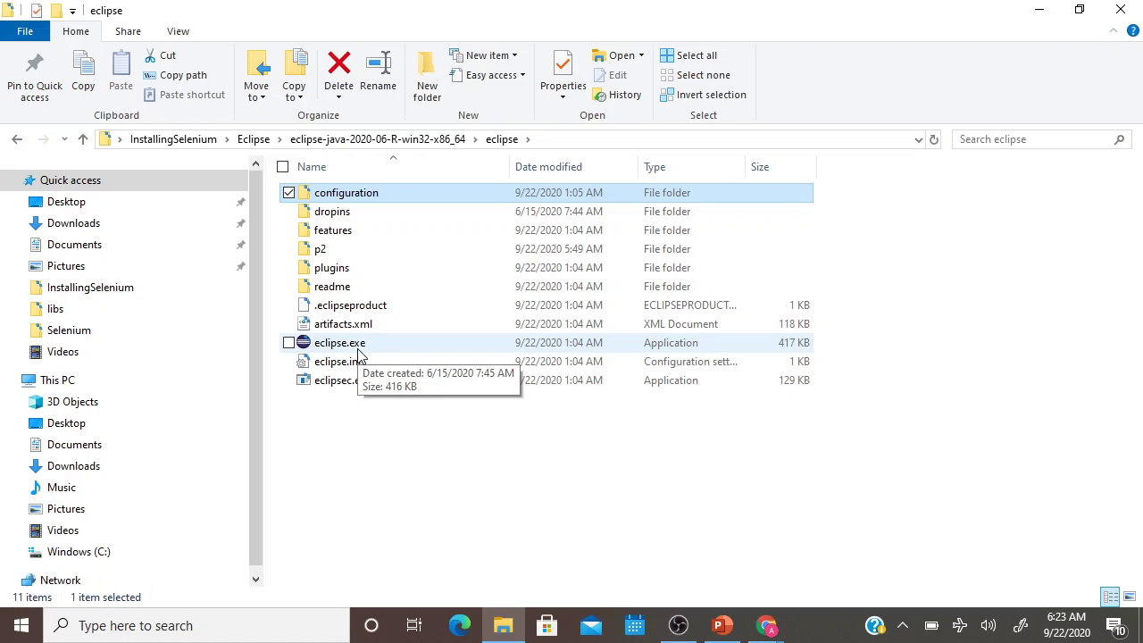
{"action": "double_click", "coordinate": [359, 349]}
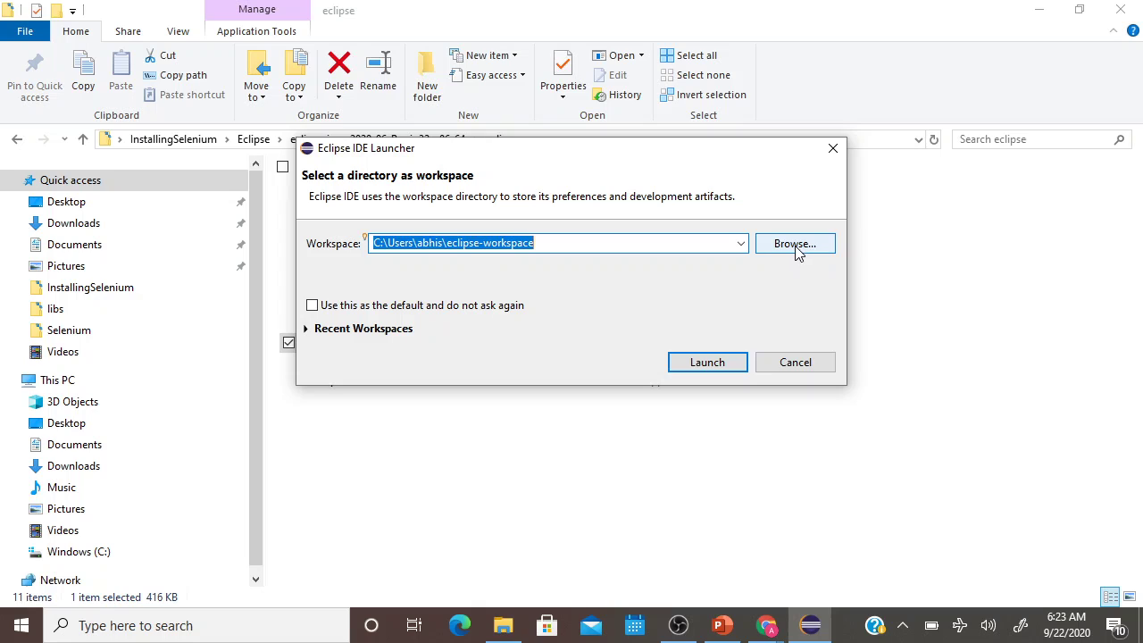
Launch Eclipse with the default workspace and maximize its window.
{"action": "left_click", "coordinate": [709, 364]}
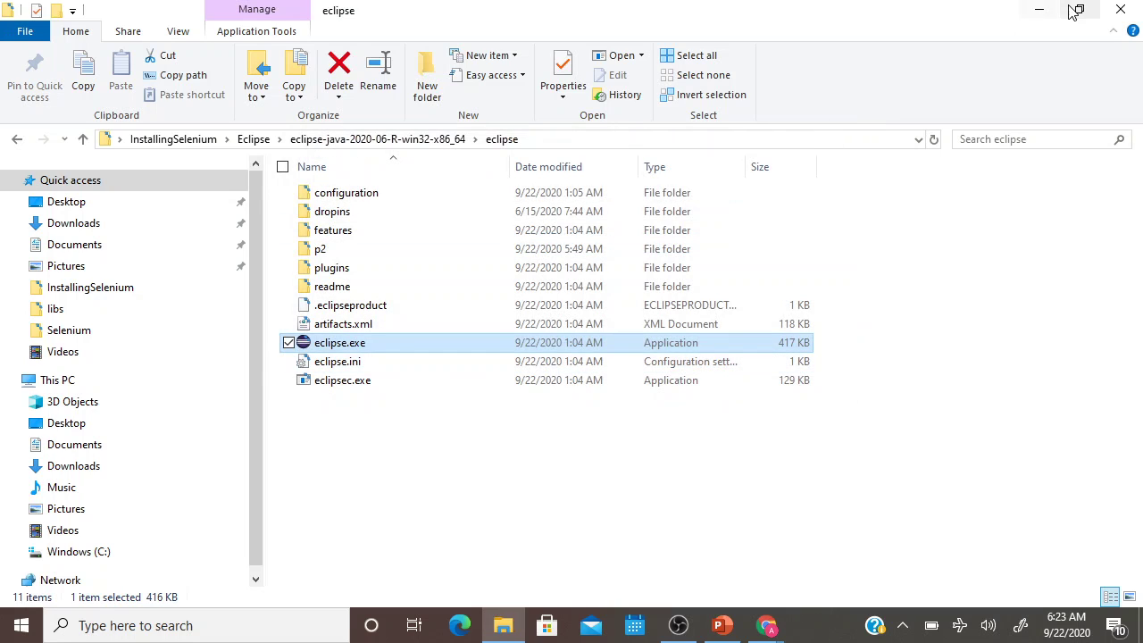
{"action": "left_click", "coordinate": [1036, 18]}
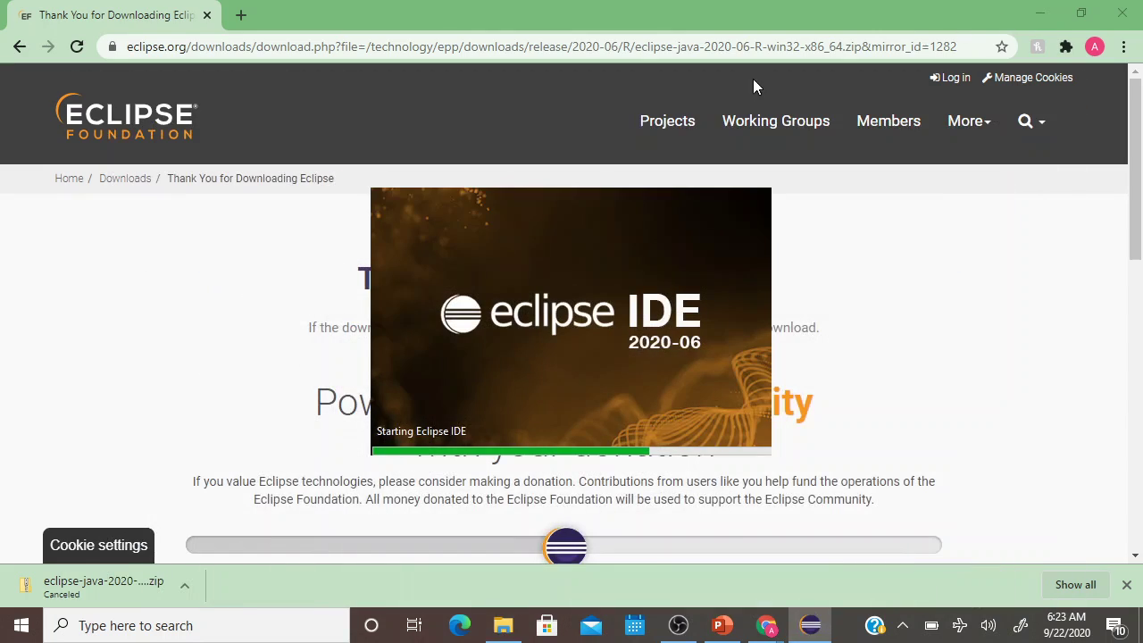
{"action": "left_click", "coordinate": [1039, 14]}
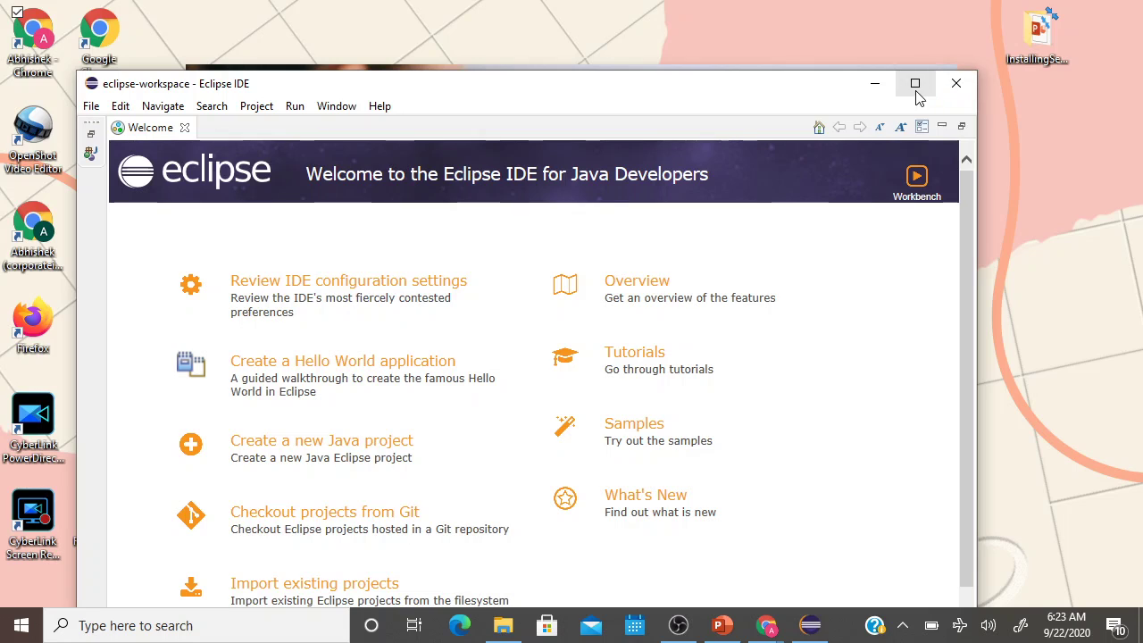
{"action": "left_click", "coordinate": [916, 84]}
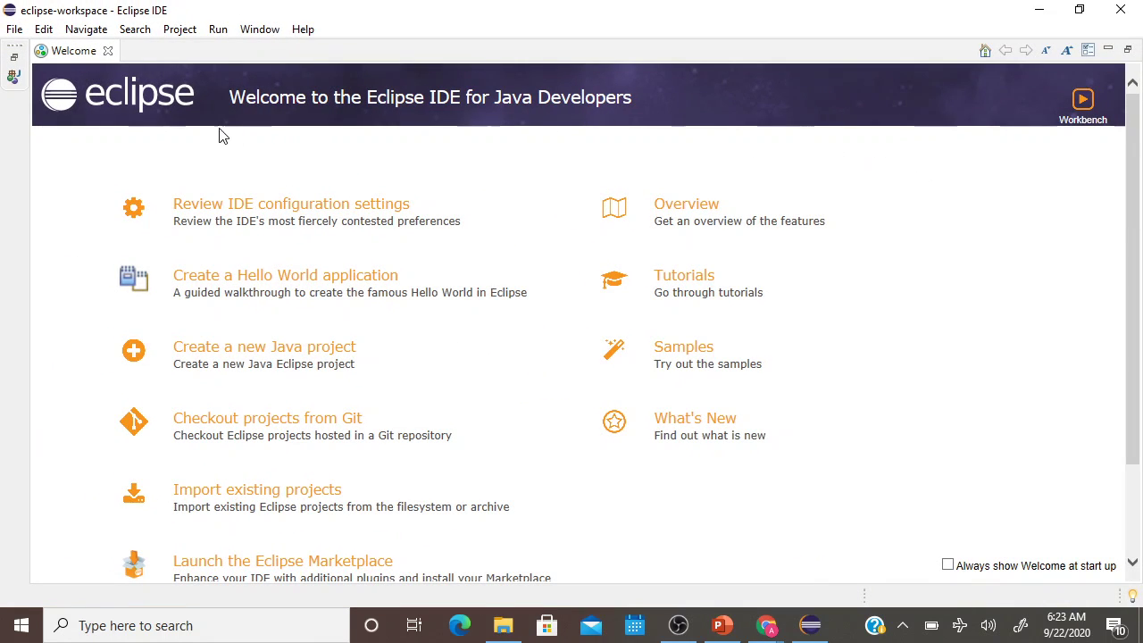
Close the Welcome and Donate pages, then minimize Eclipse to the desktop.
{"action": "left_click", "coordinate": [107, 52]}
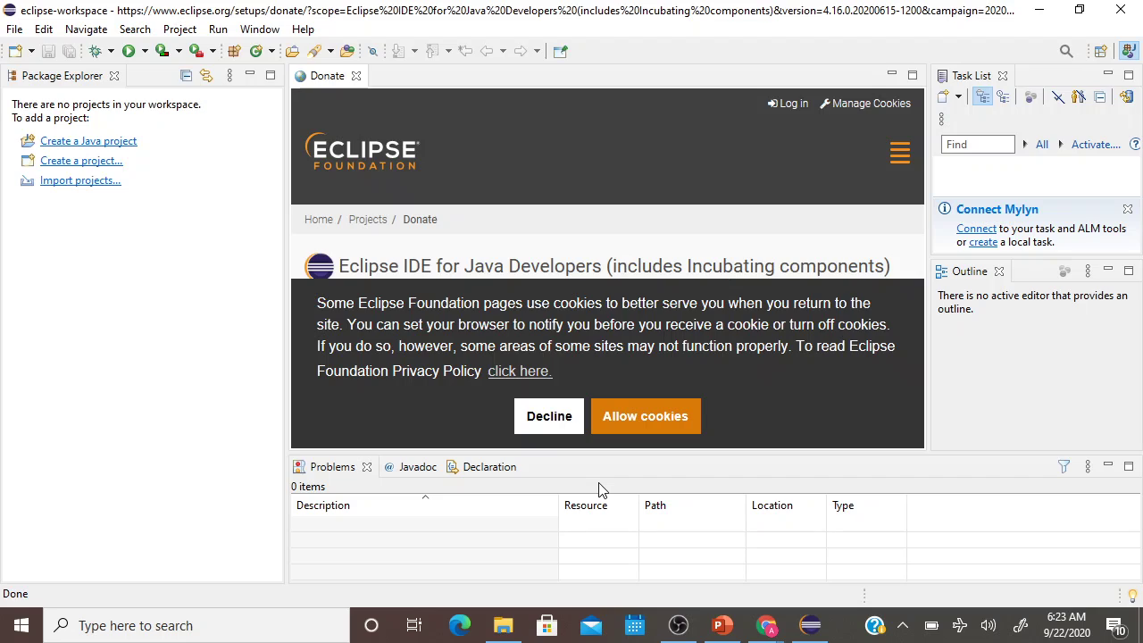
{"action": "left_click", "coordinate": [357, 77]}
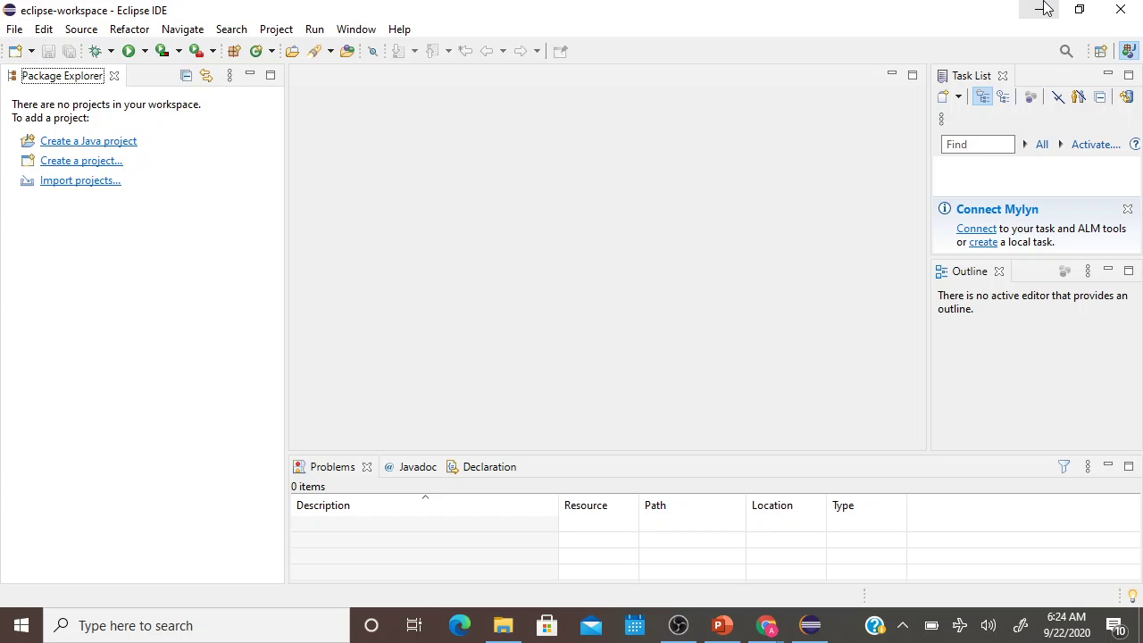
{"action": "left_click", "coordinate": [1045, 8]}
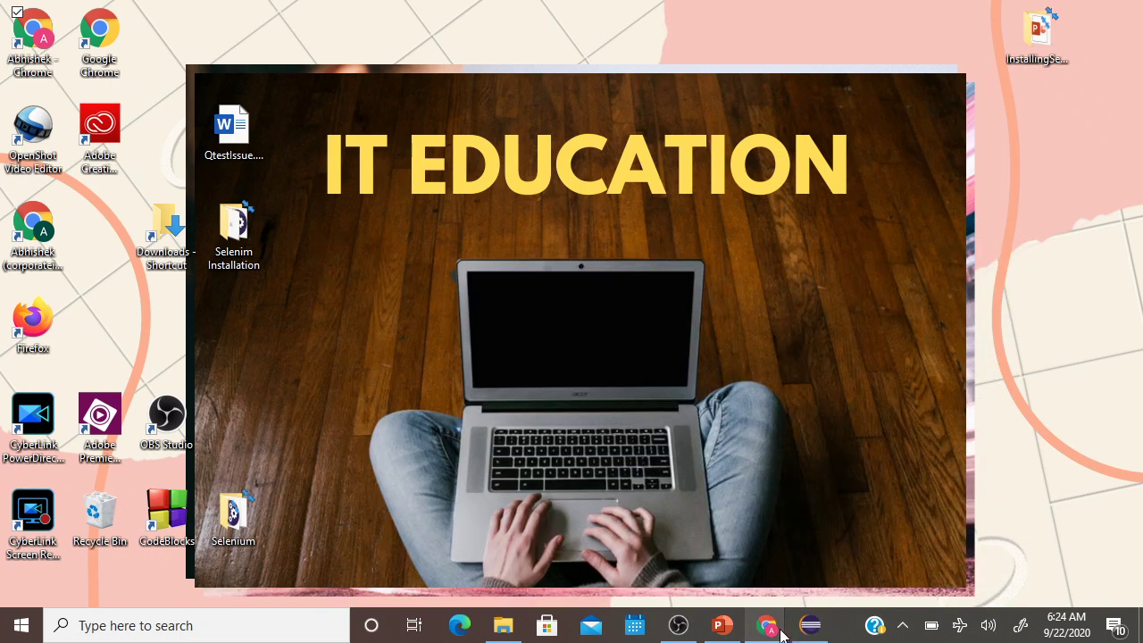
View the Selenium Installation slide in Selenium.pptx, then minimize PowerPoint.
{"action": "left_click", "coordinate": [724, 627]}
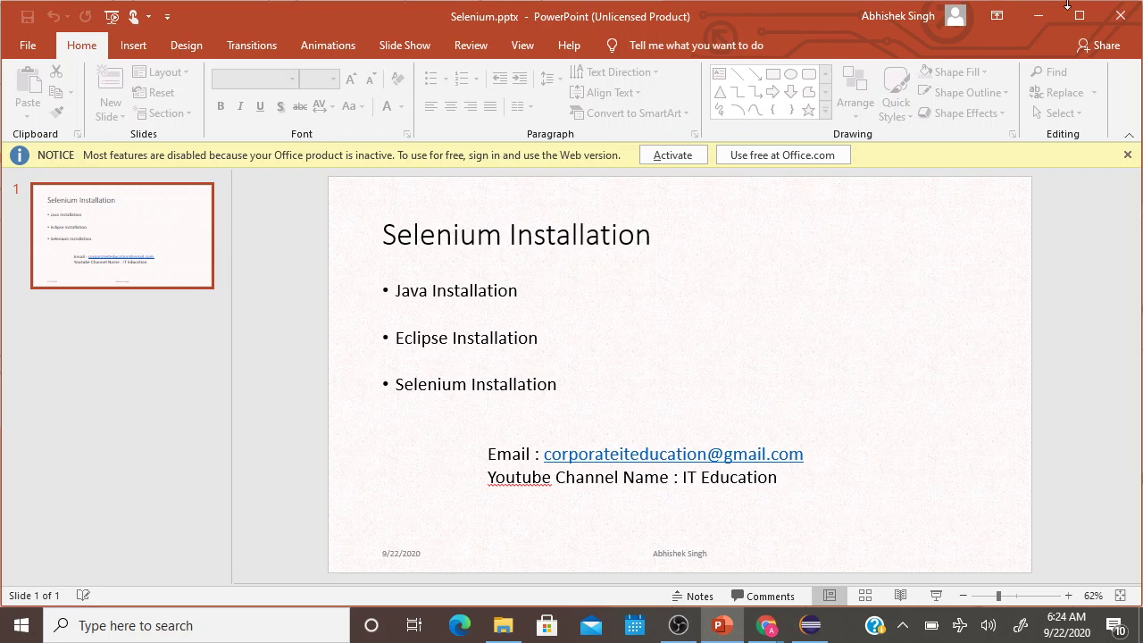
{"action": "left_click", "coordinate": [1036, 24]}
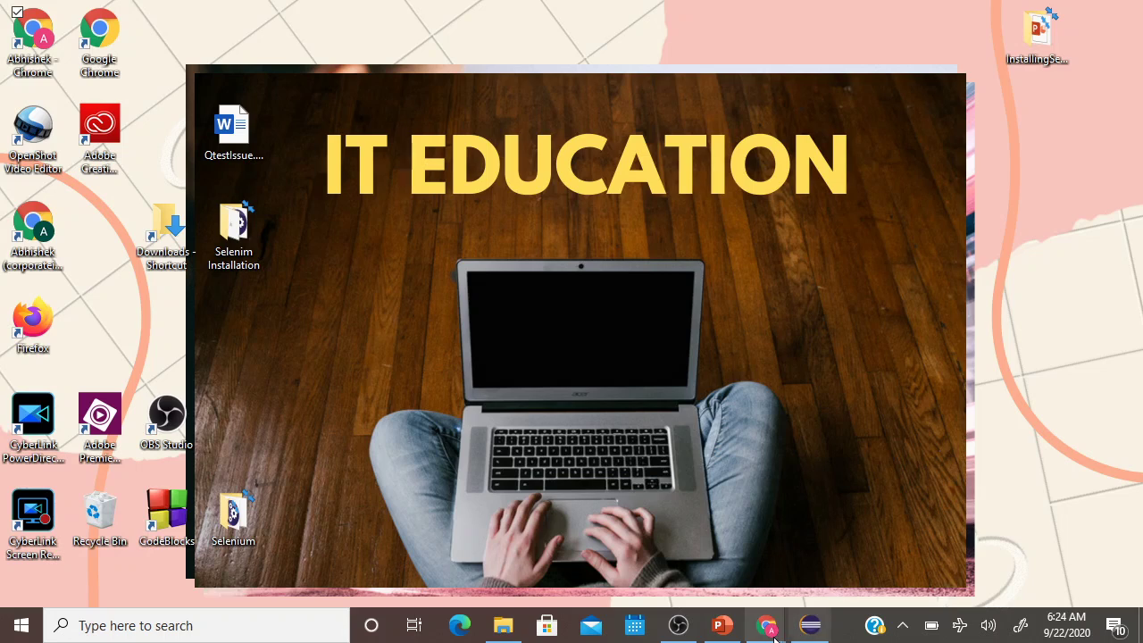
Search Google for selenium download and open the Downloads - Selenium page.
{"action": "mouse_move", "coordinate": [767, 625]}
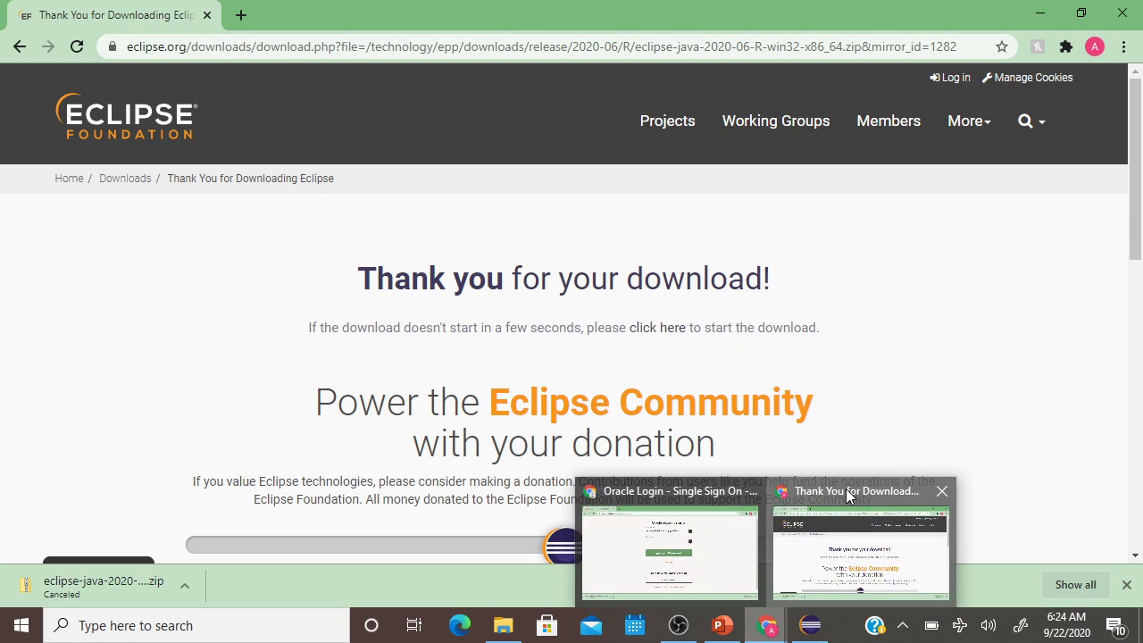
{"action": "left_click", "coordinate": [849, 499]}
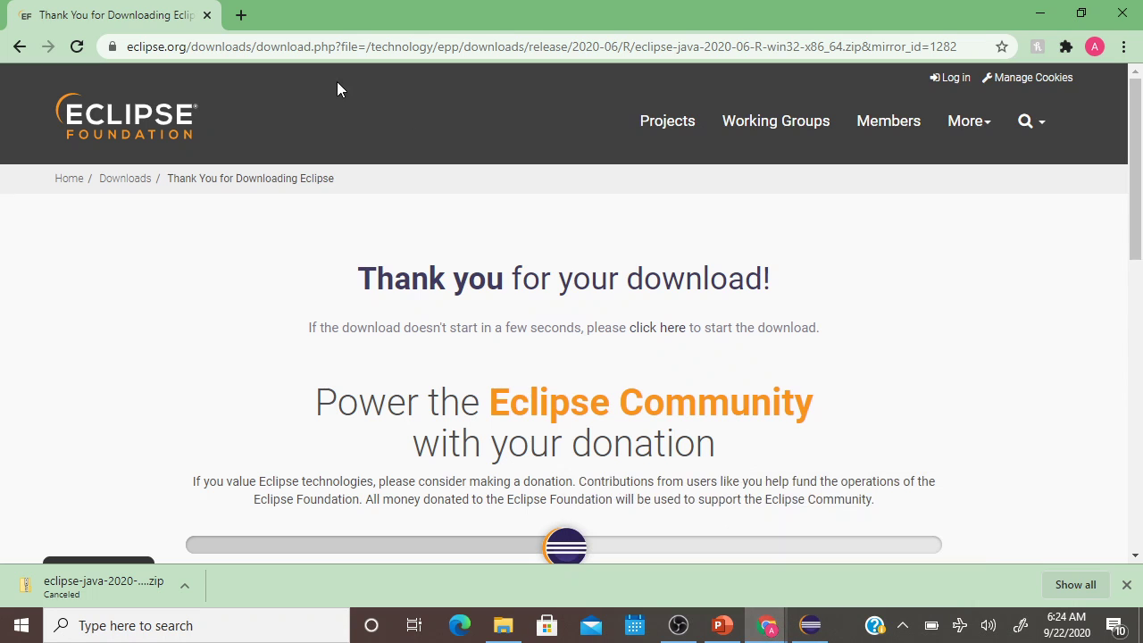
{"action": "left_click", "coordinate": [285, 52]}
{"action": "type", "text": "selenium download"}
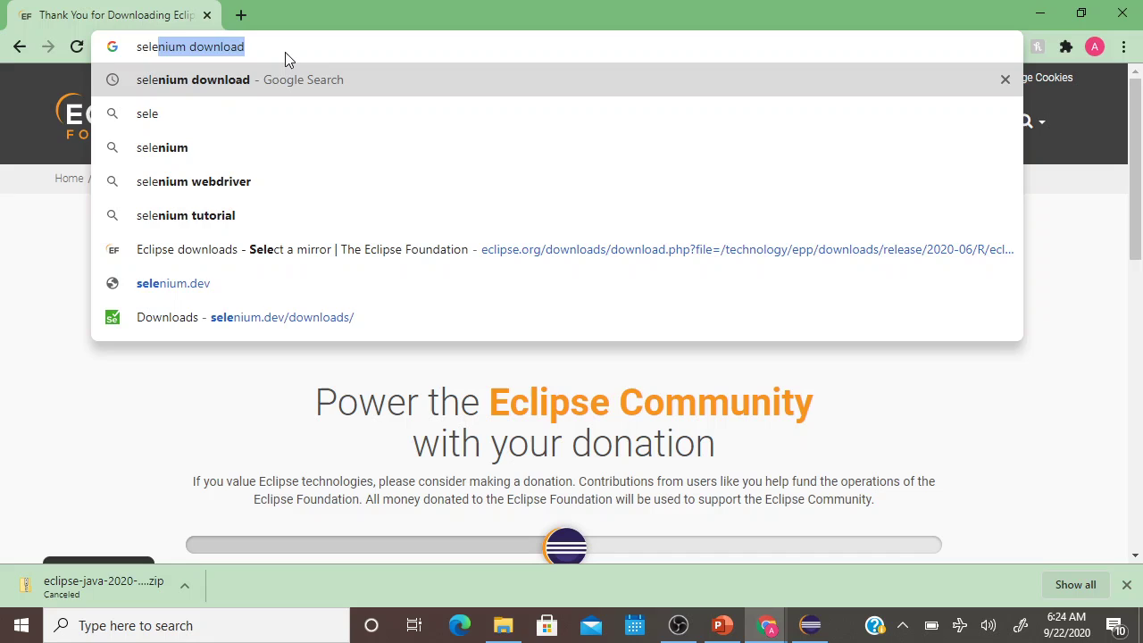
{"action": "key", "text": "End"}
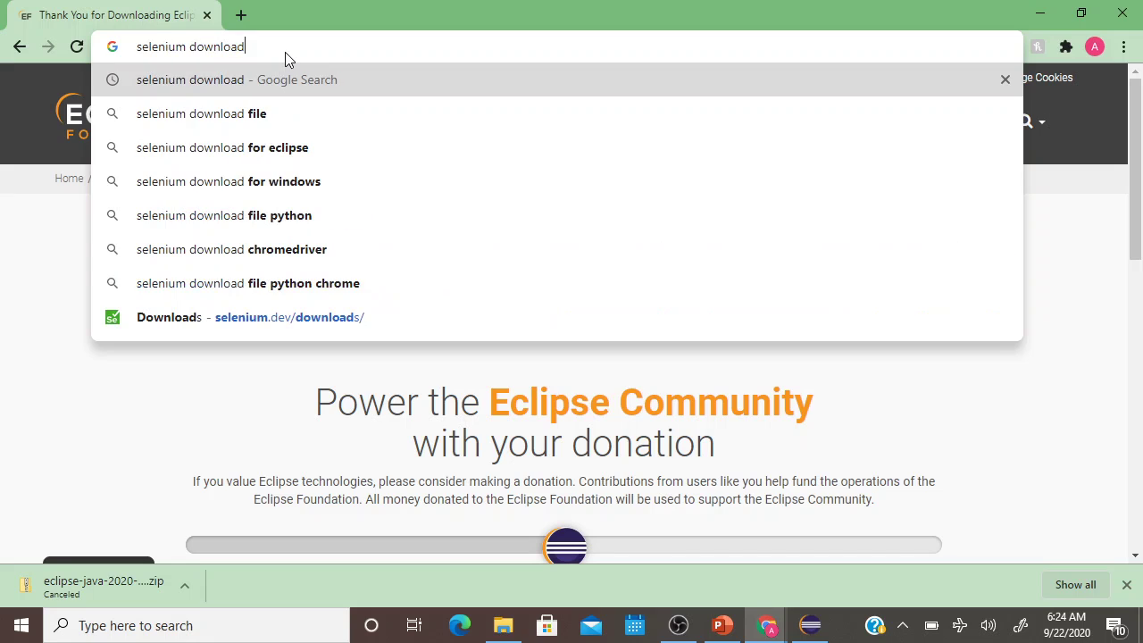
{"action": "key", "text": "Return"}
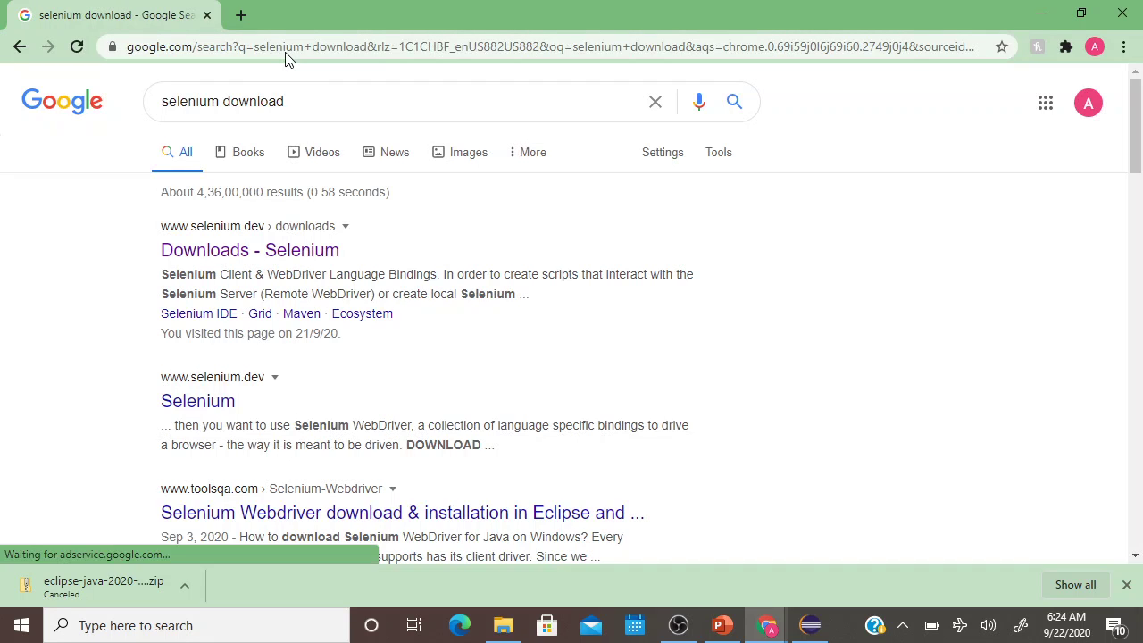
{"action": "left_click", "coordinate": [245, 259]}
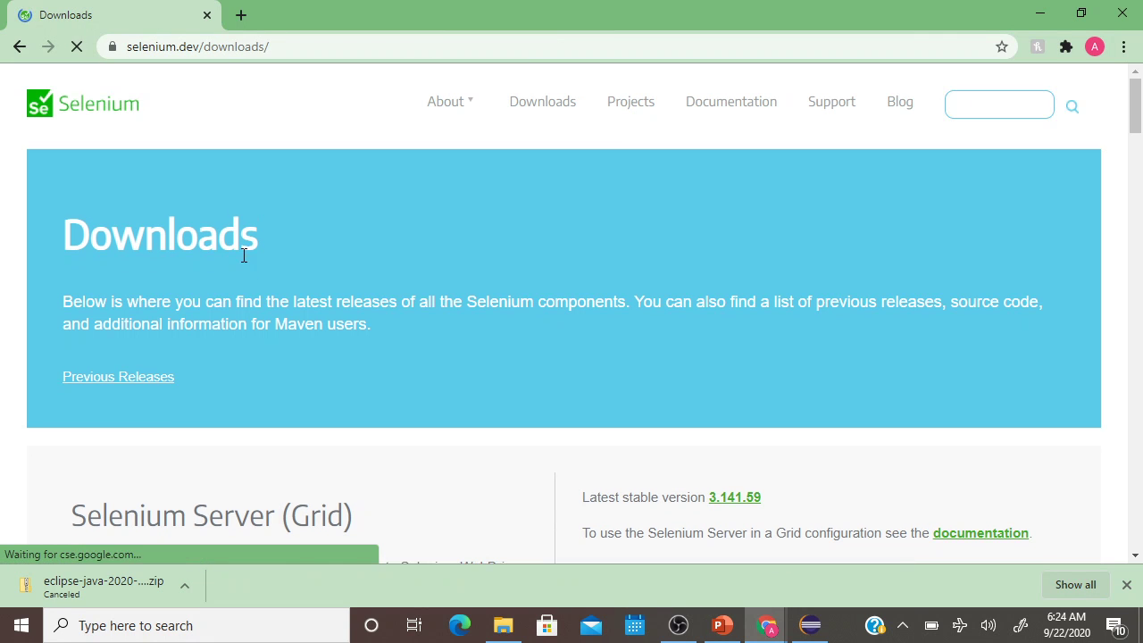
Download the Java 3.141.59 client zip from the Language Bindings section.
{"action": "scroll", "coordinate": [707, 331], "scroll_direction": "down", "scroll_amount": 8}
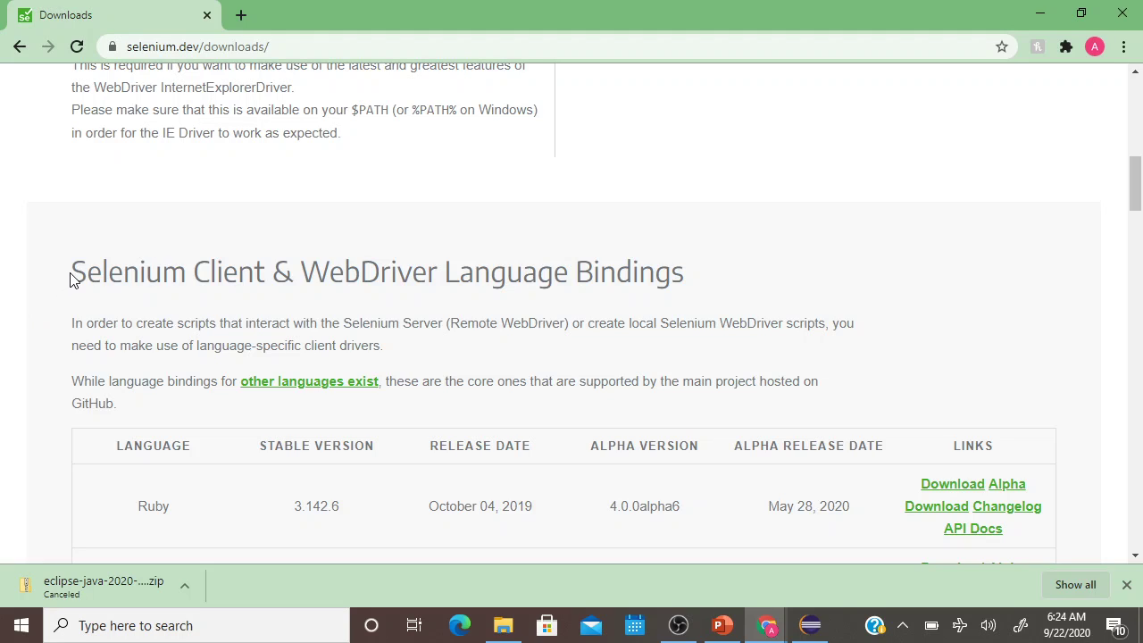
{"action": "left_click_drag", "start_coordinate": [72, 276], "coordinate": [696, 273]}
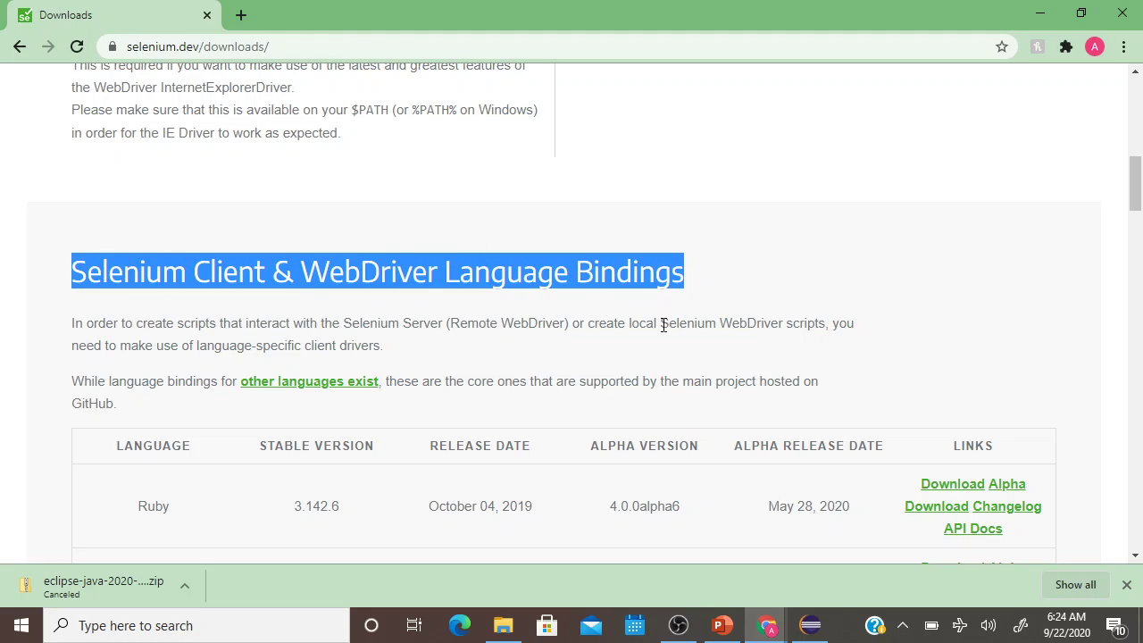
{"action": "scroll", "coordinate": [375, 383], "scroll_direction": "down", "scroll_amount": 1}
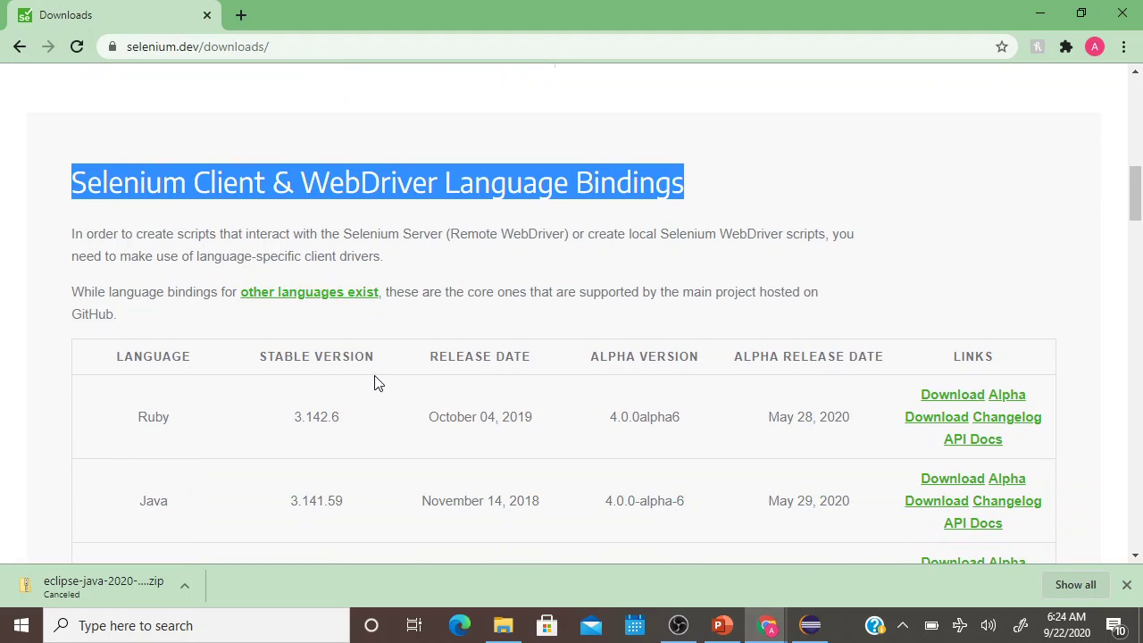
{"action": "scroll", "coordinate": [374, 382], "scroll_direction": "down", "scroll_amount": 1}
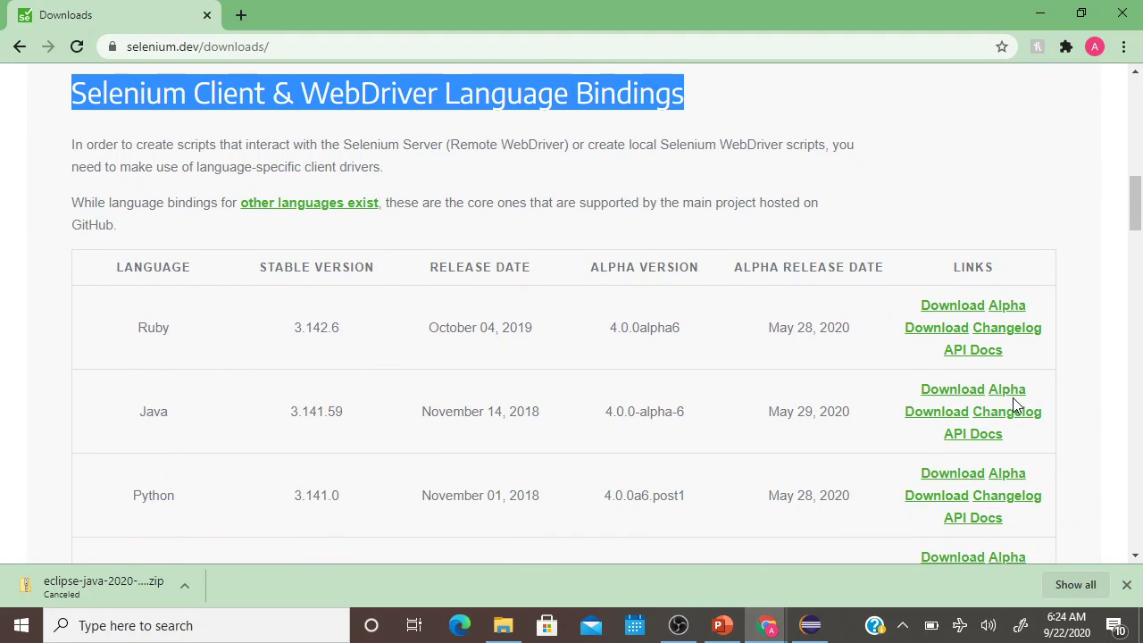
{"action": "scroll", "coordinate": [314, 395], "scroll_direction": "down", "scroll_amount": 2}
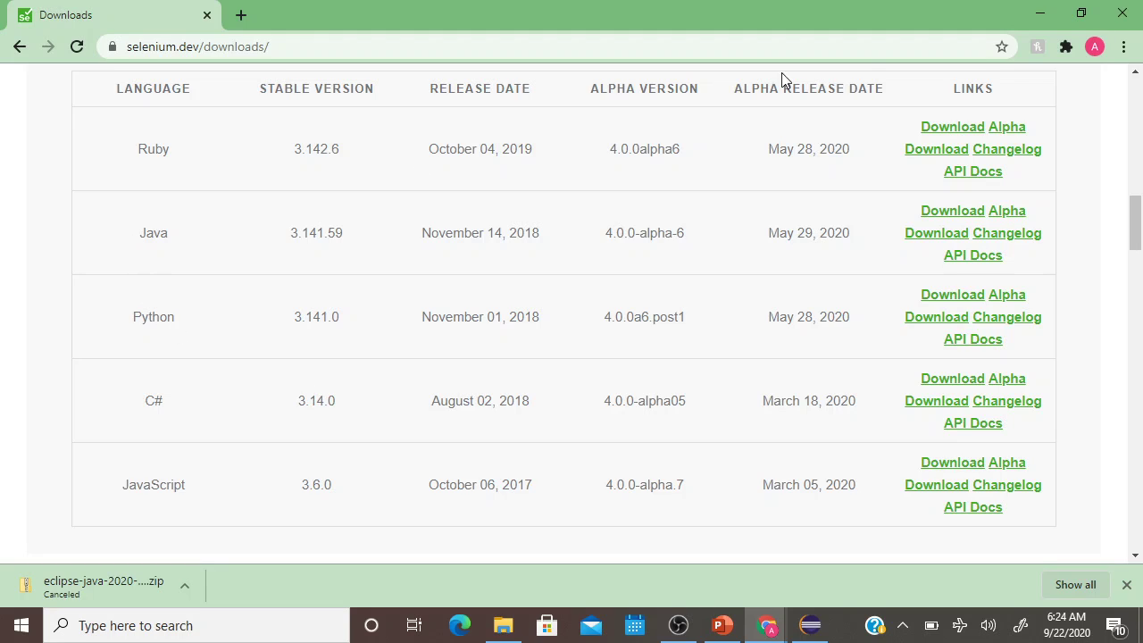
{"action": "left_click", "coordinate": [957, 220]}
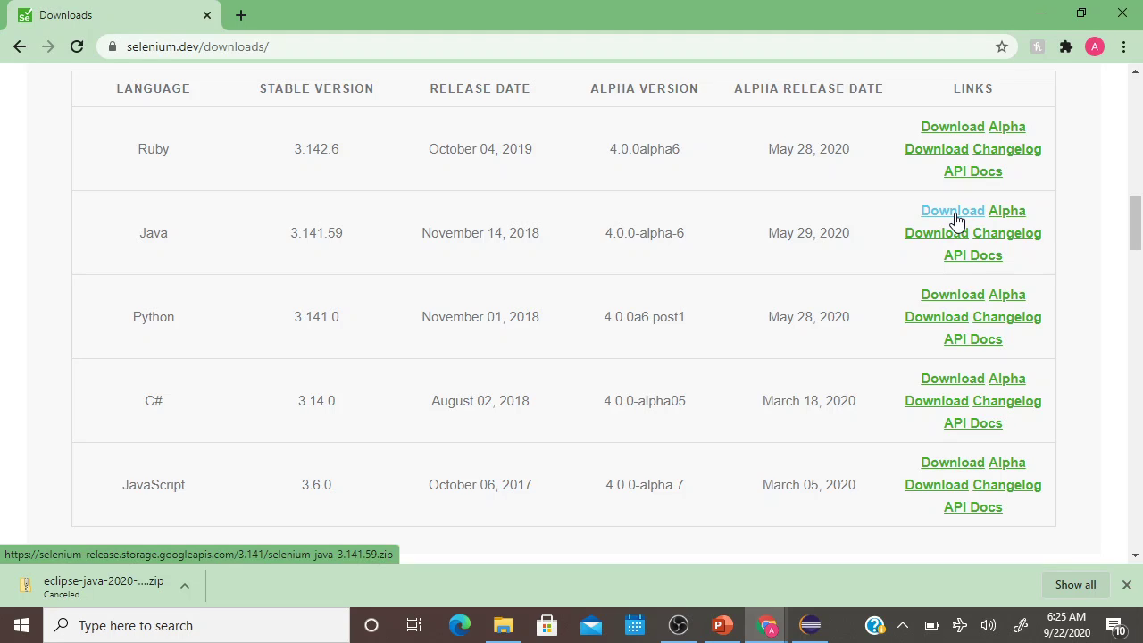
{"action": "left_click", "coordinate": [953, 215]}
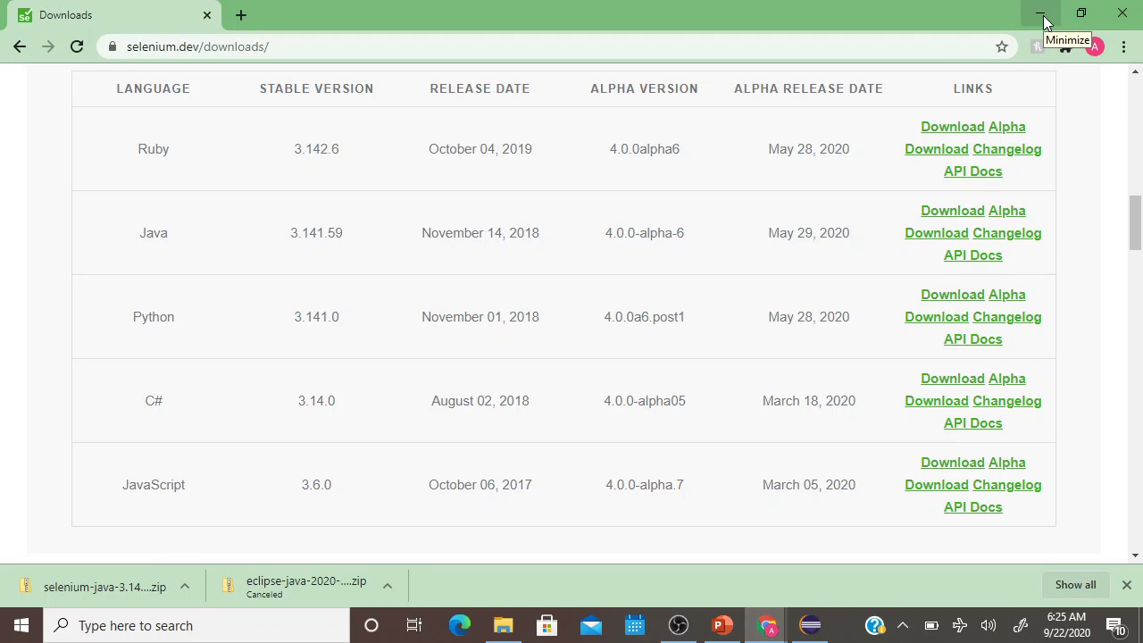
In a new tab, search gecko driver download and open the mozilla/geckodriver GitHub releases page.
{"action": "left_click", "coordinate": [241, 15]}
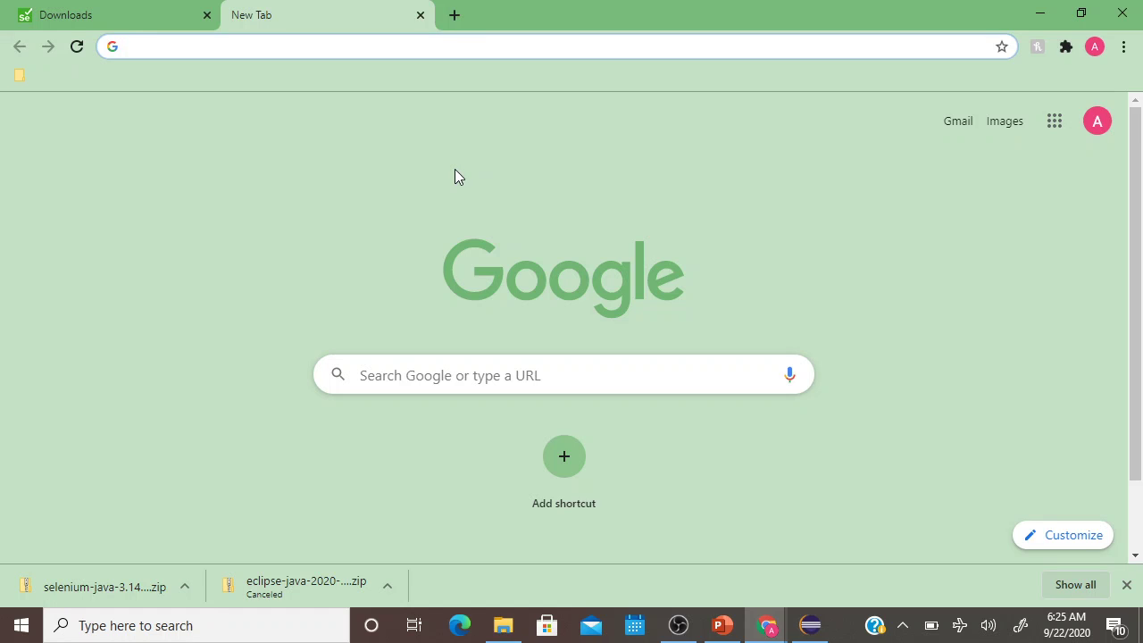
{"action": "type", "text": "ge"}
{"action": "type", "text": "cko"}
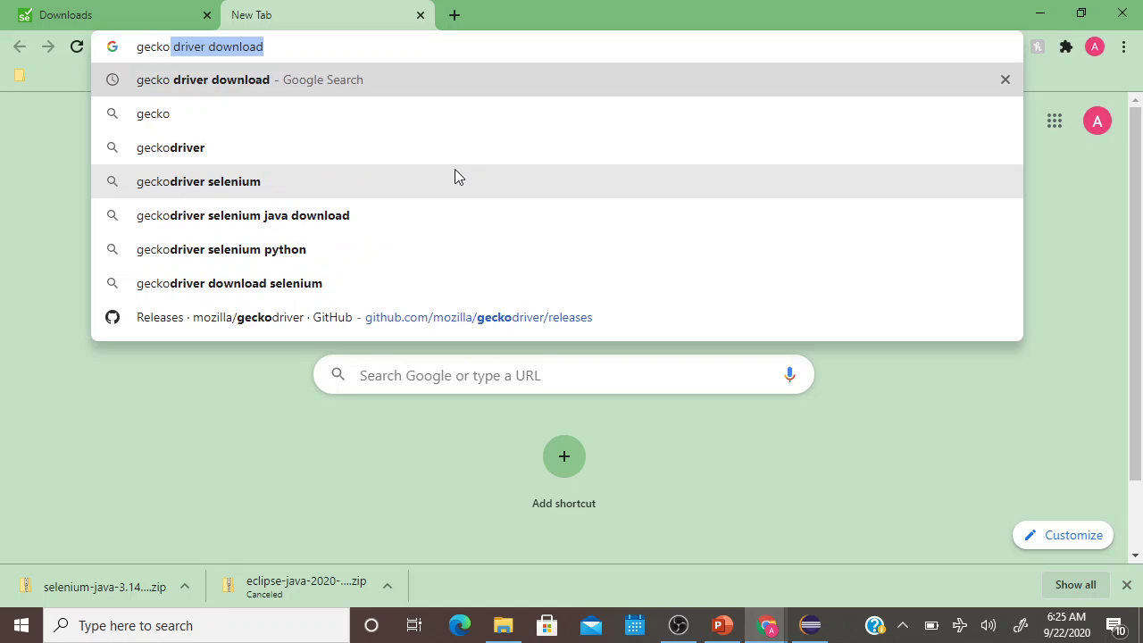
{"action": "key", "text": "Right"}
{"action": "key", "text": "Return"}
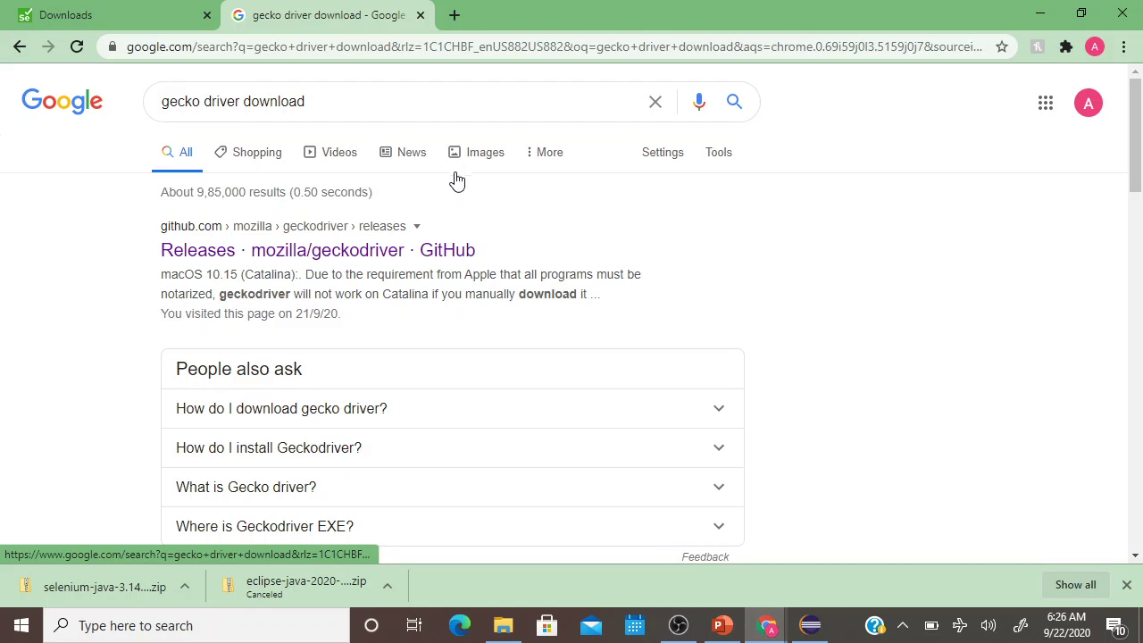
{"action": "left_click", "coordinate": [393, 258]}
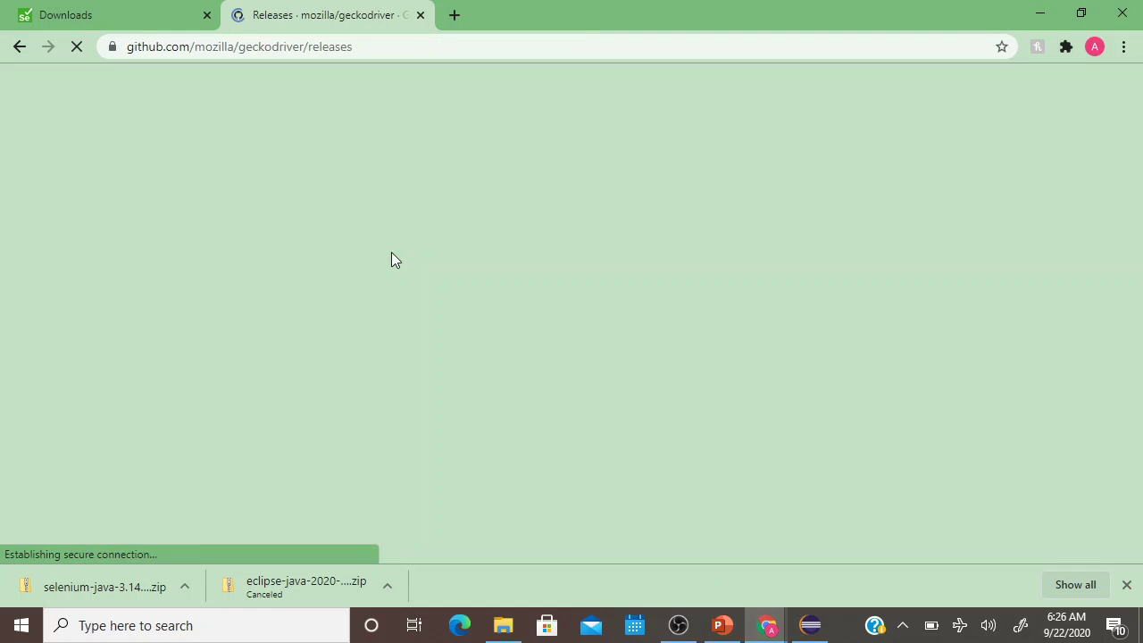
Scroll down to the v0.27.0 assets list, then minimize Chrome.
{"action": "scroll", "coordinate": [594, 308], "scroll_direction": "down", "scroll_amount": 15}
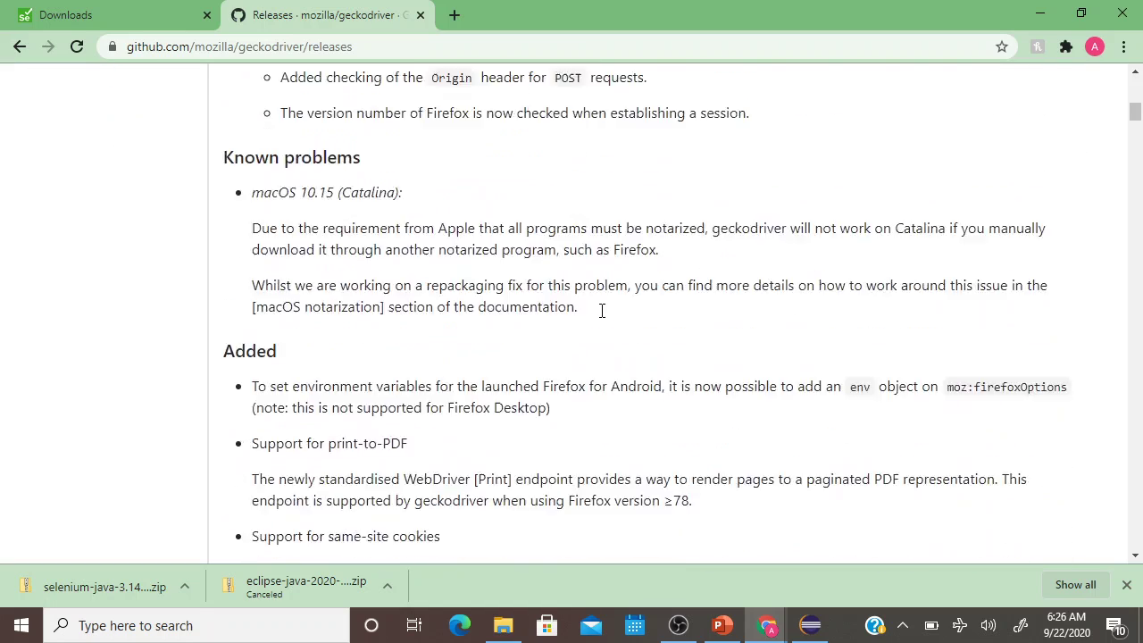
{"action": "scroll", "coordinate": [601, 318], "scroll_direction": "down", "scroll_amount": 5}
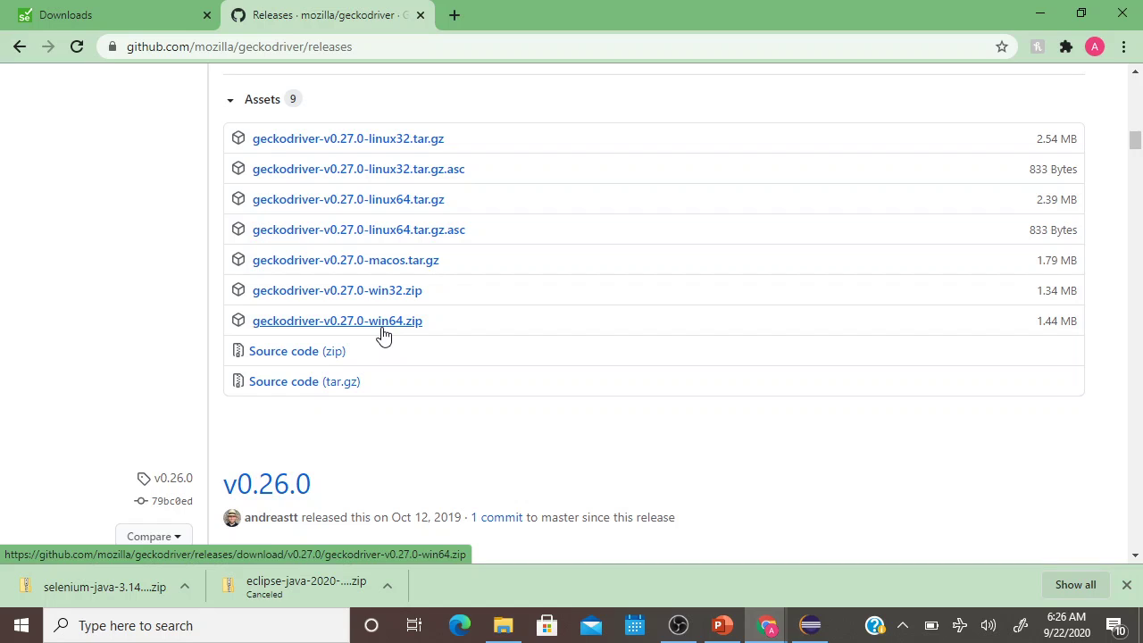
{"action": "left_click", "coordinate": [1044, 14]}
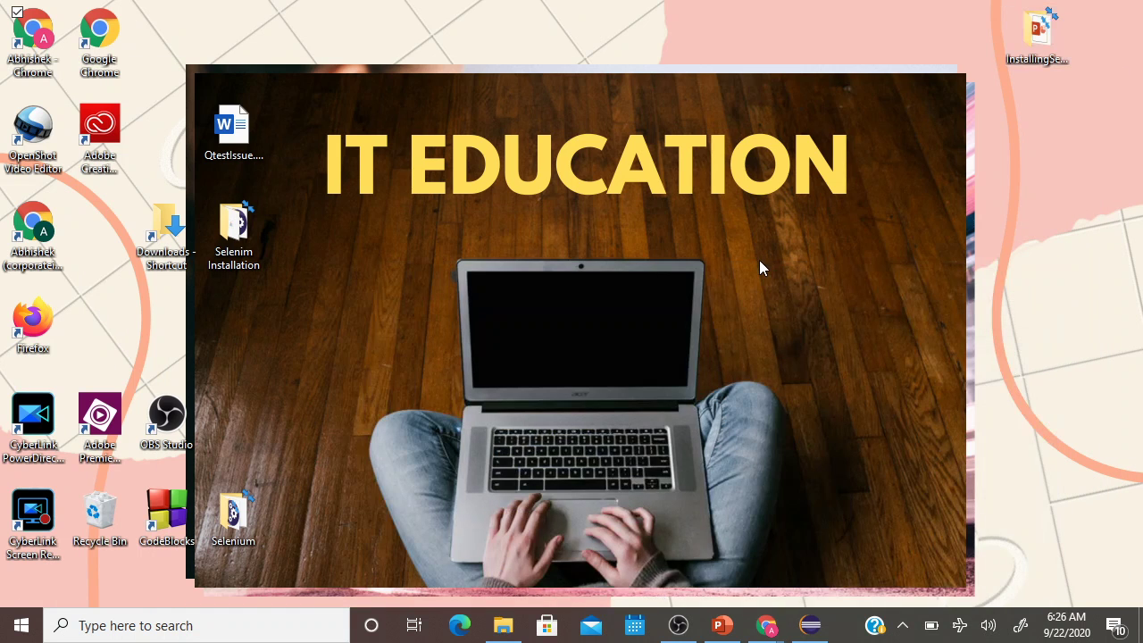
Bring Eclipse back to the front and open the File menu.
{"action": "left_click", "coordinate": [812, 628]}
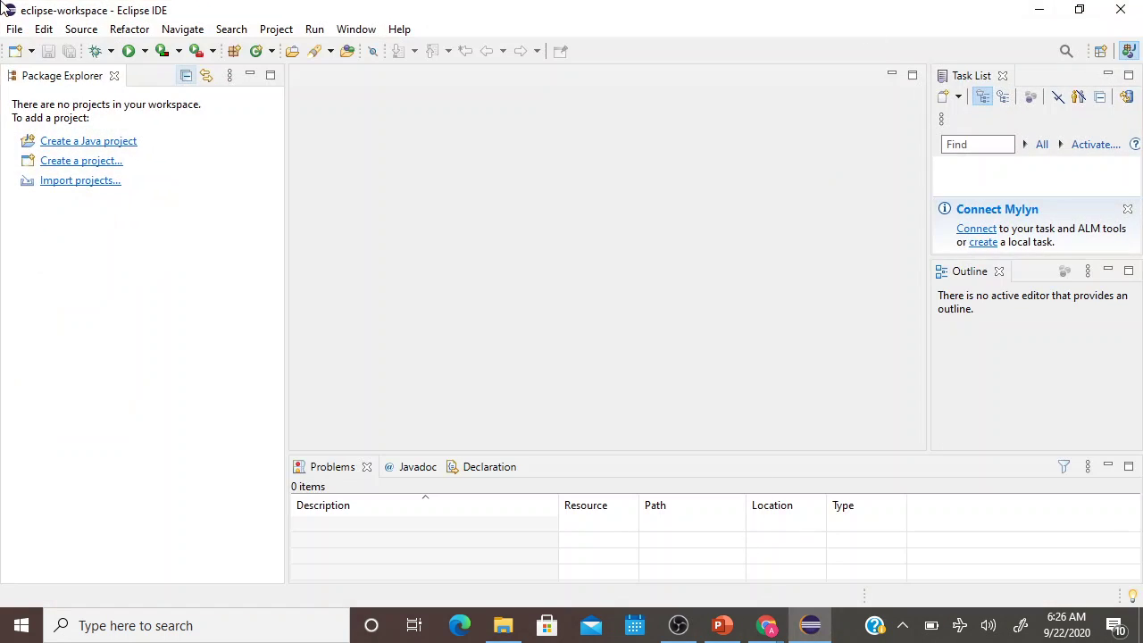
{"action": "left_click", "coordinate": [13, 30]}
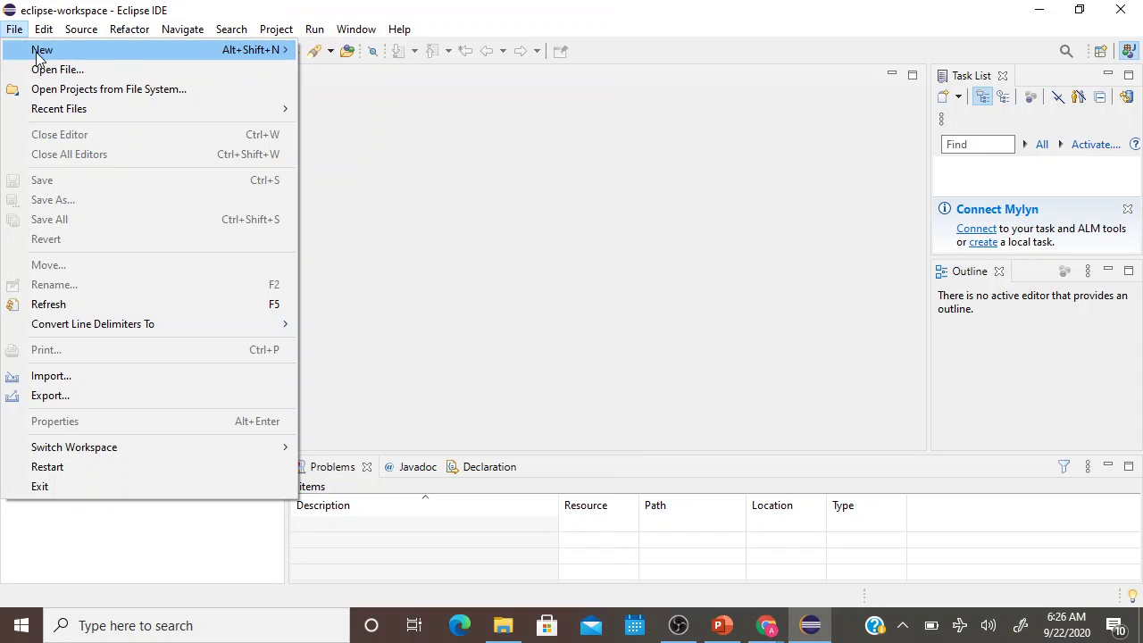
Create a Java project named Selenium using the default JRE jre1.8.0_261.
{"action": "mouse_move", "coordinate": [156, 51]}
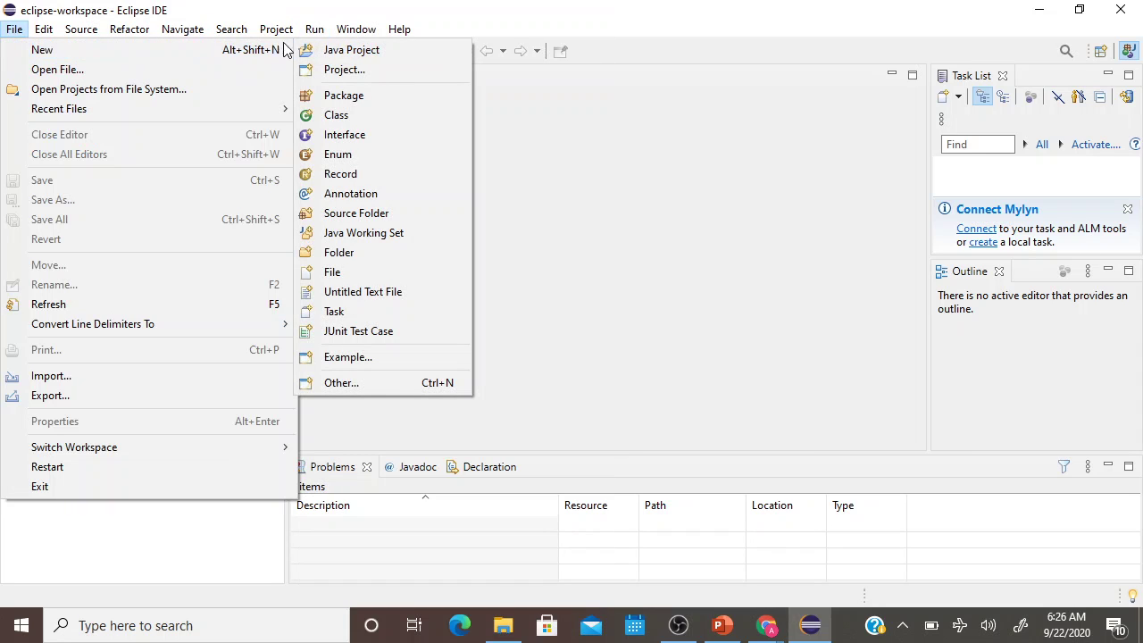
{"action": "left_click", "coordinate": [331, 51]}
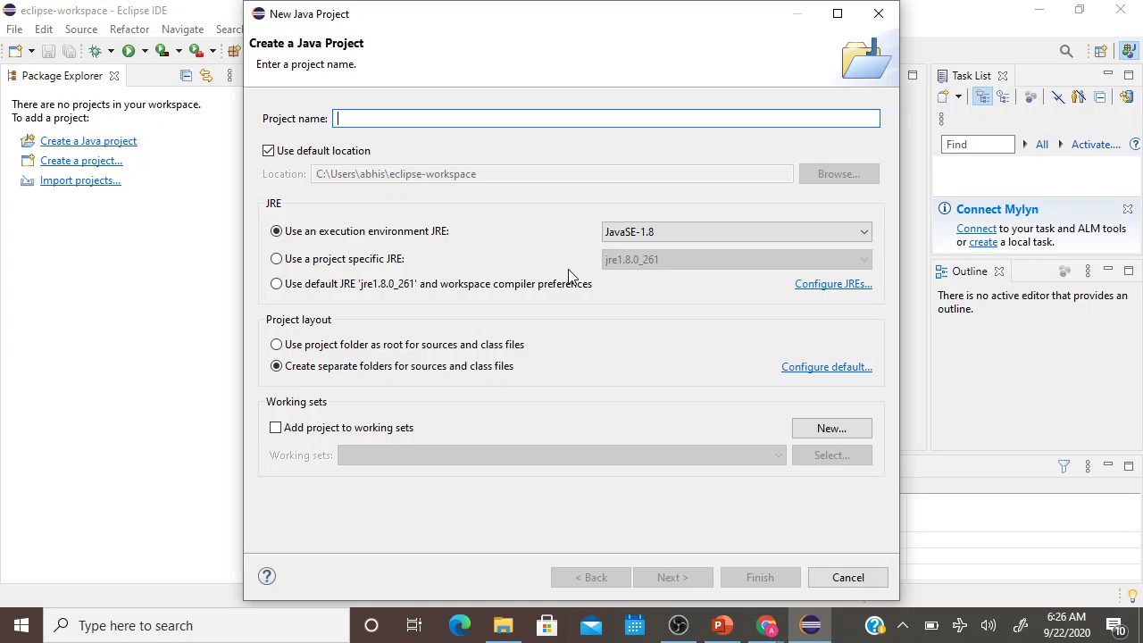
{"action": "type", "text": "S"}
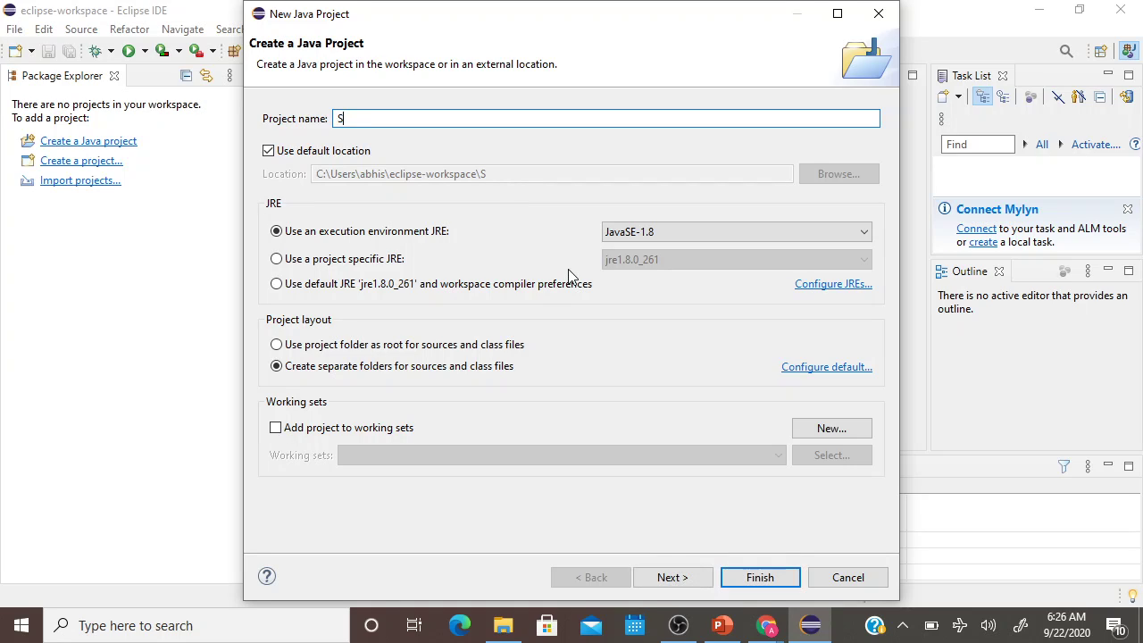
{"action": "type", "text": "elenium"}
{"action": "left_click", "coordinate": [277, 284]}
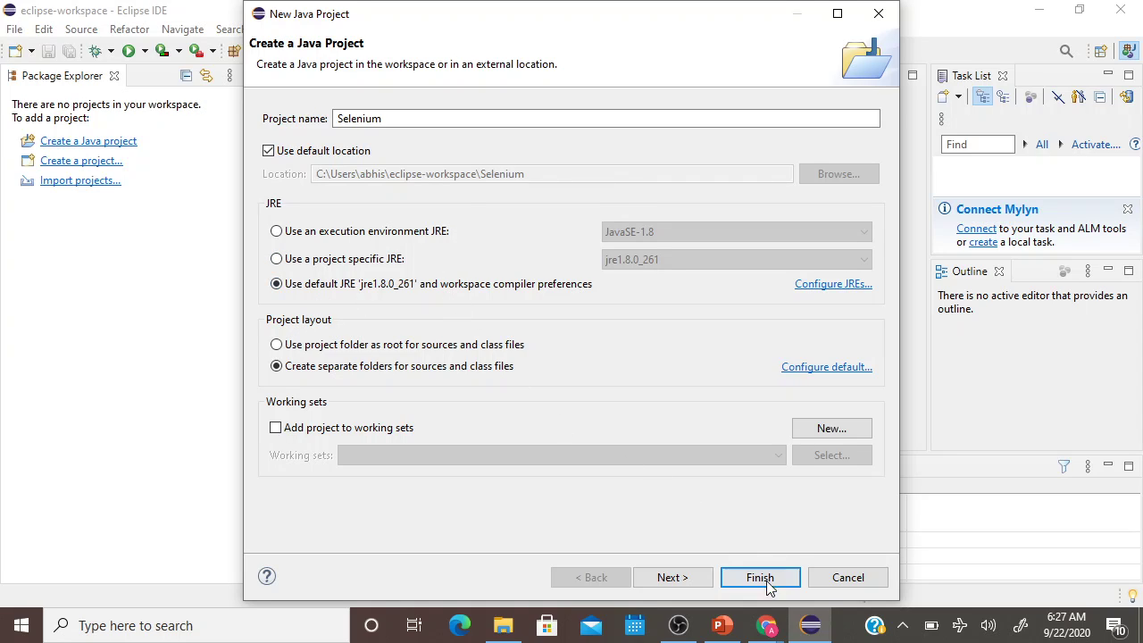
{"action": "left_click", "coordinate": [684, 579]}
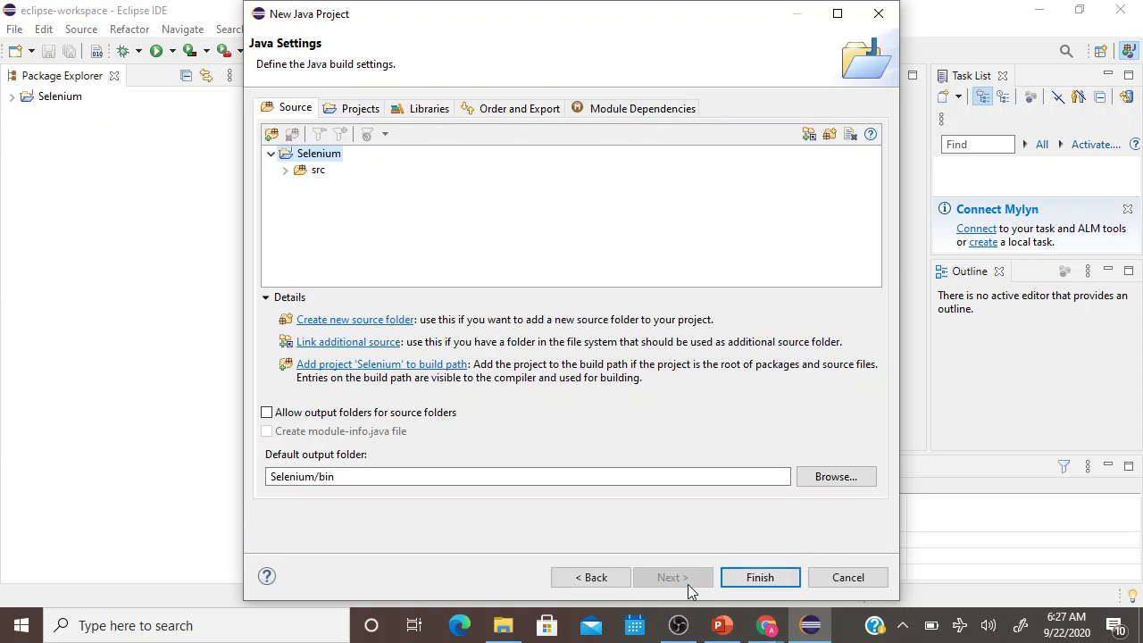
{"action": "left_click", "coordinate": [777, 580]}
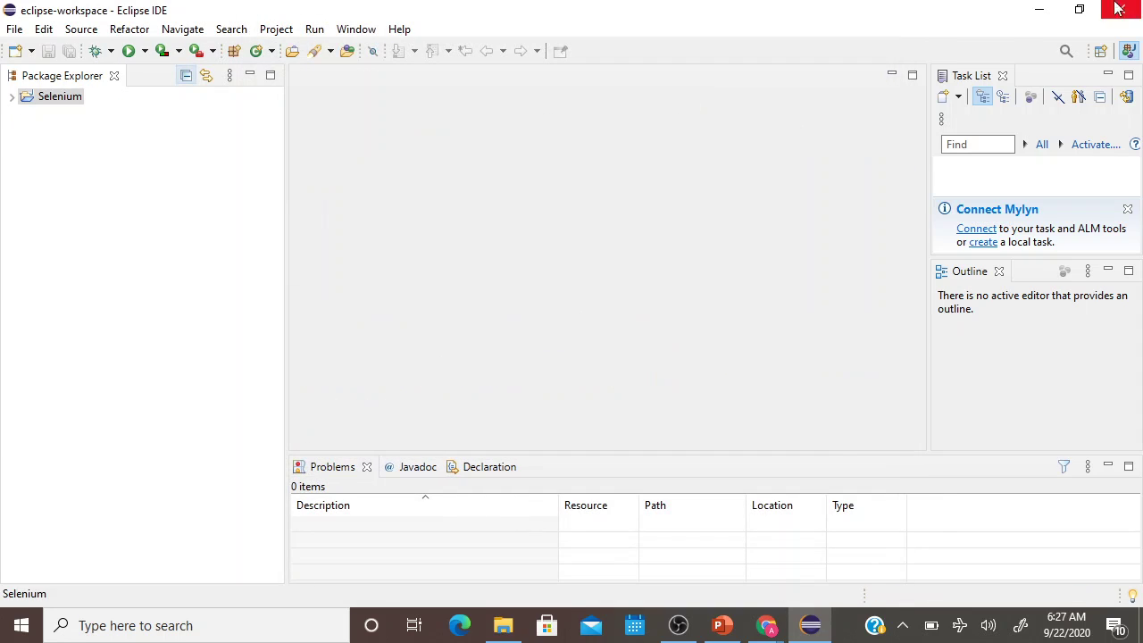
Expand the Selenium project and open Build Path > Configure Build Path from src.
{"action": "left_click", "coordinate": [12, 98]}
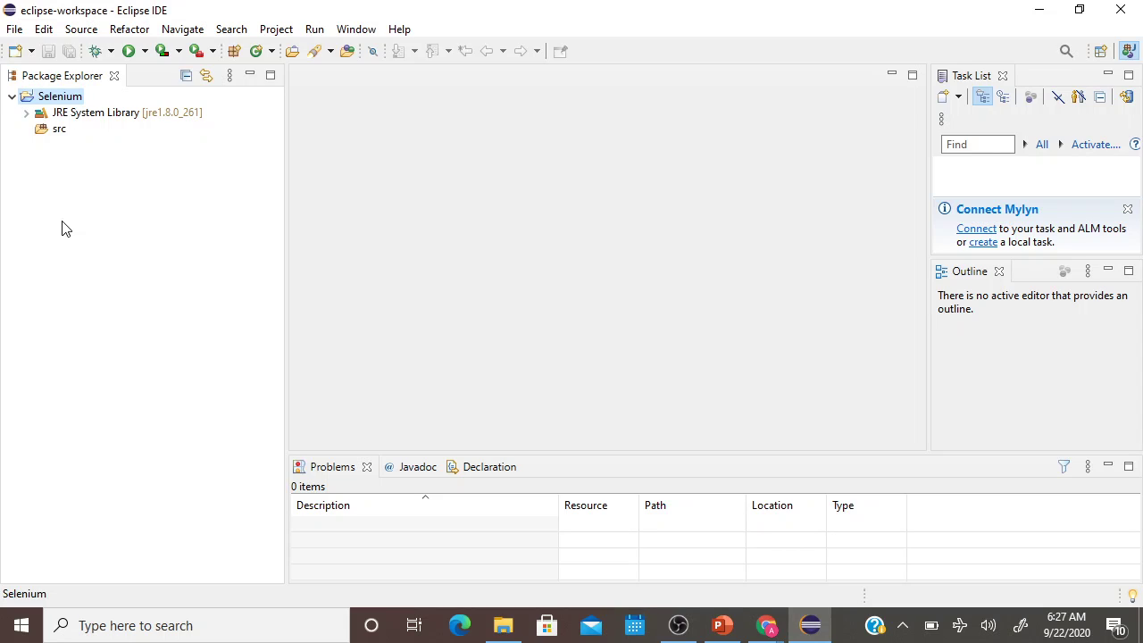
{"action": "left_click", "coordinate": [54, 130]}
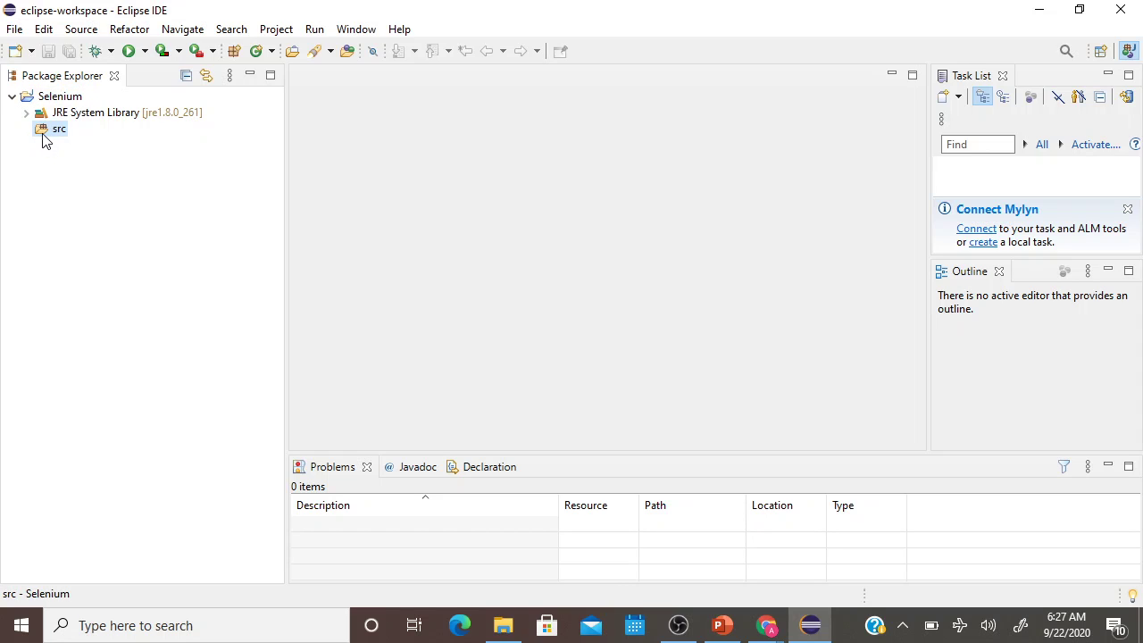
{"action": "right_click", "coordinate": [45, 137]}
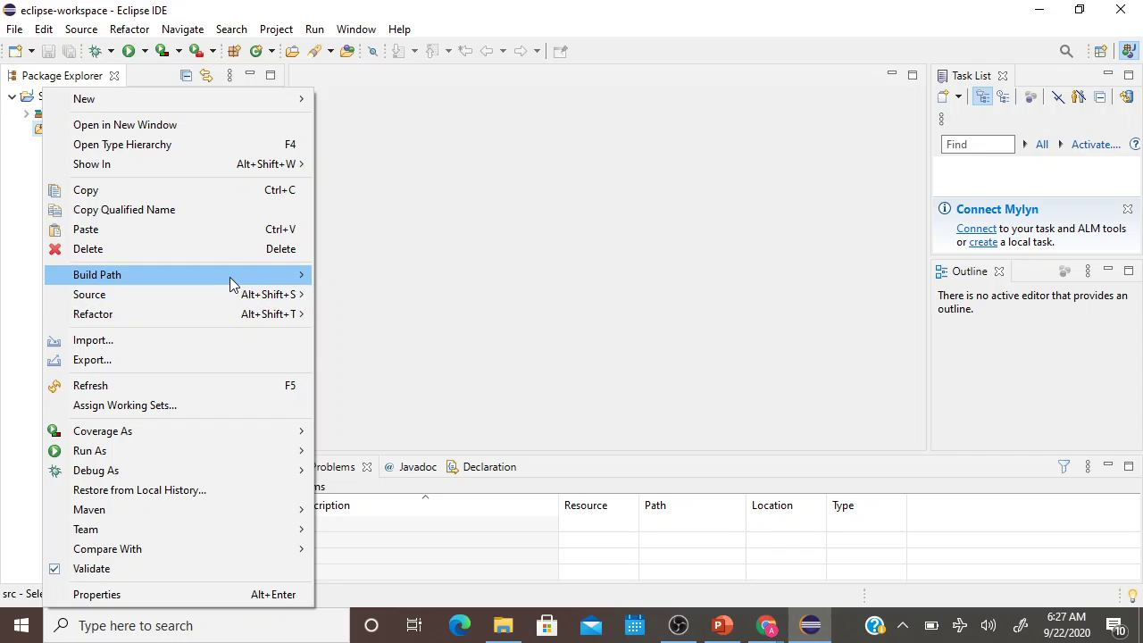
{"action": "mouse_move", "coordinate": [229, 283]}
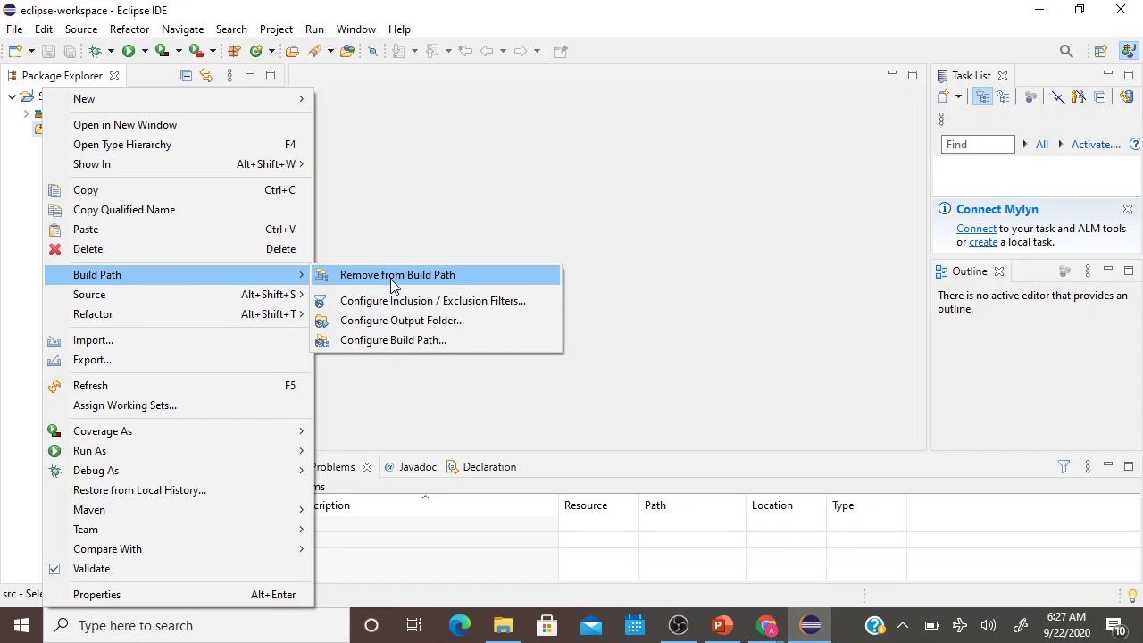
{"action": "left_click", "coordinate": [379, 341]}
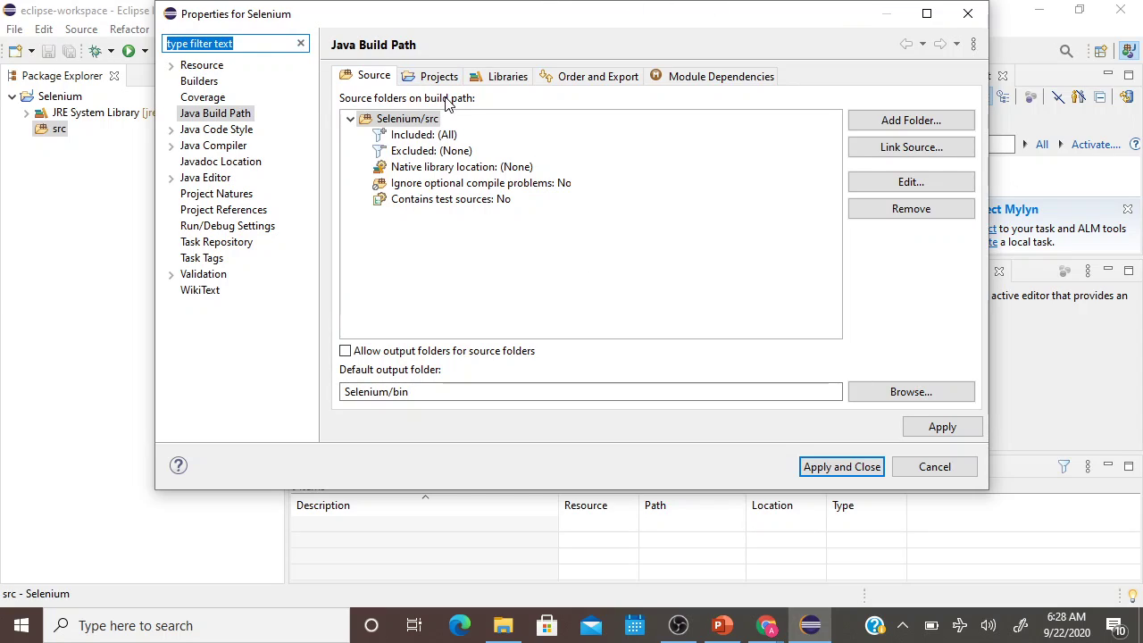
Add the five libs jars (byte-buddy, commons-exec, guava, okhttp, okio) as external JARs.
{"action": "left_click", "coordinate": [502, 79]}
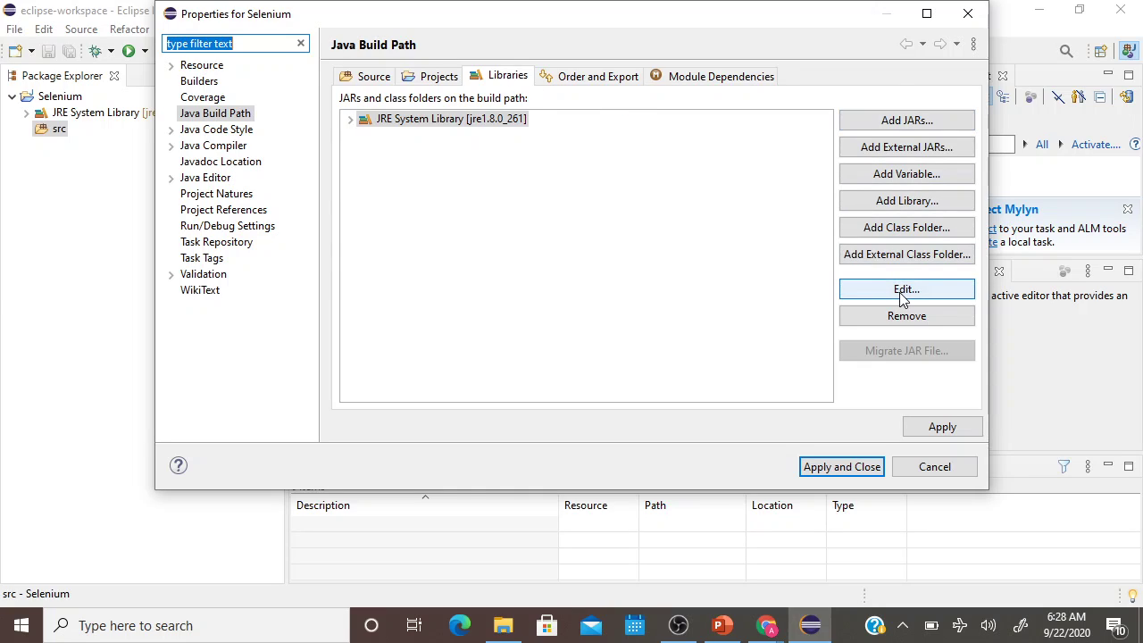
{"action": "left_click", "coordinate": [906, 150]}
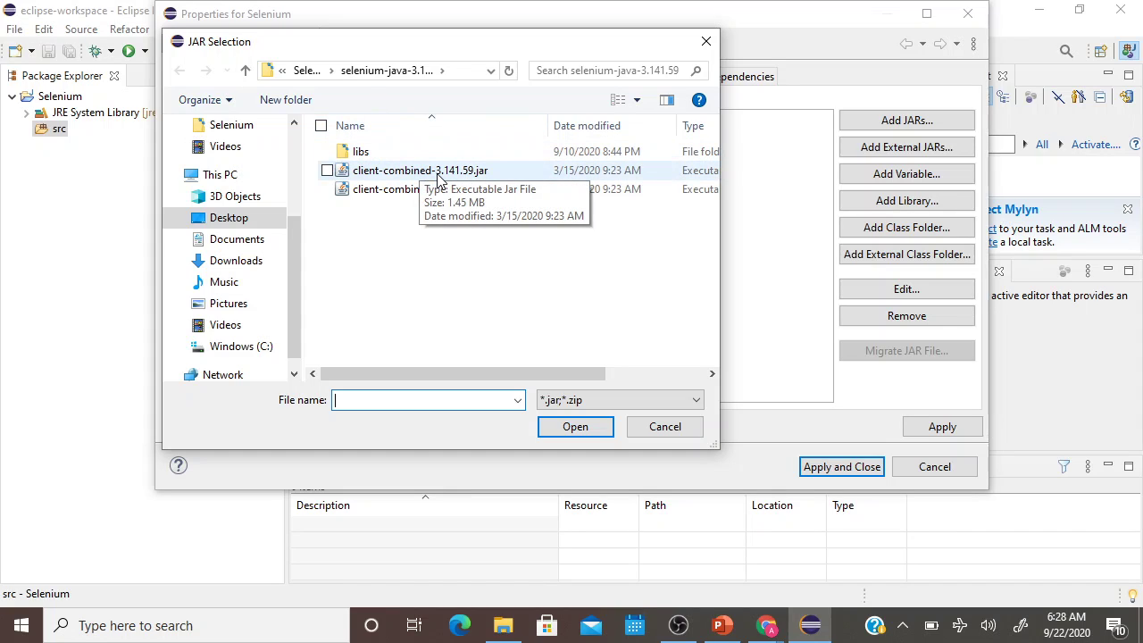
{"action": "double_click", "coordinate": [361, 153]}
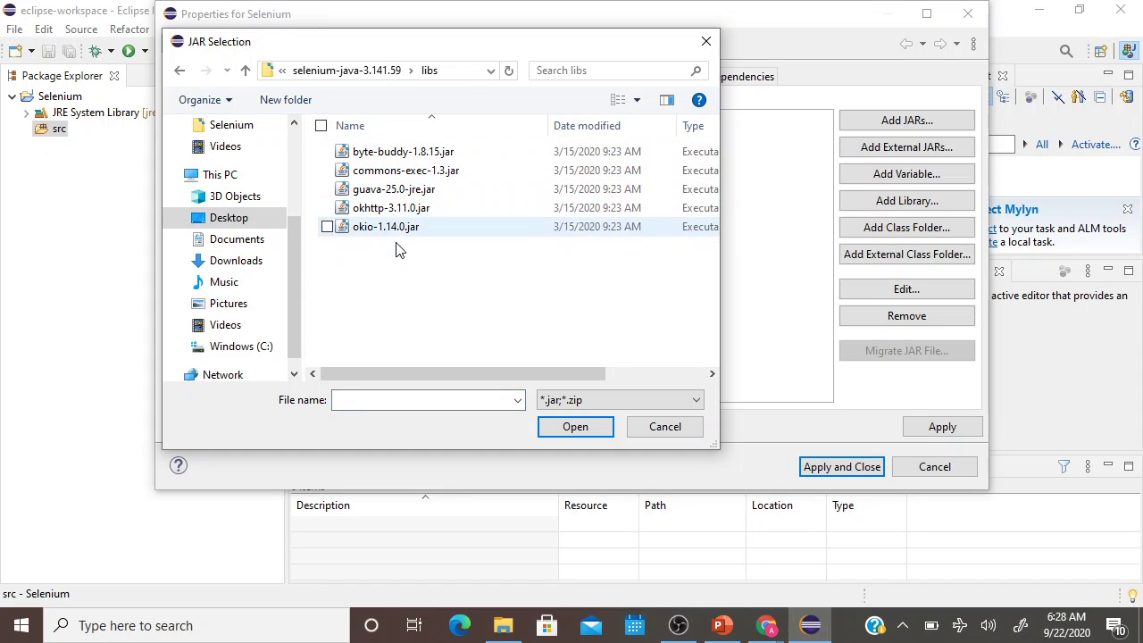
{"action": "left_click", "coordinate": [413, 158]}
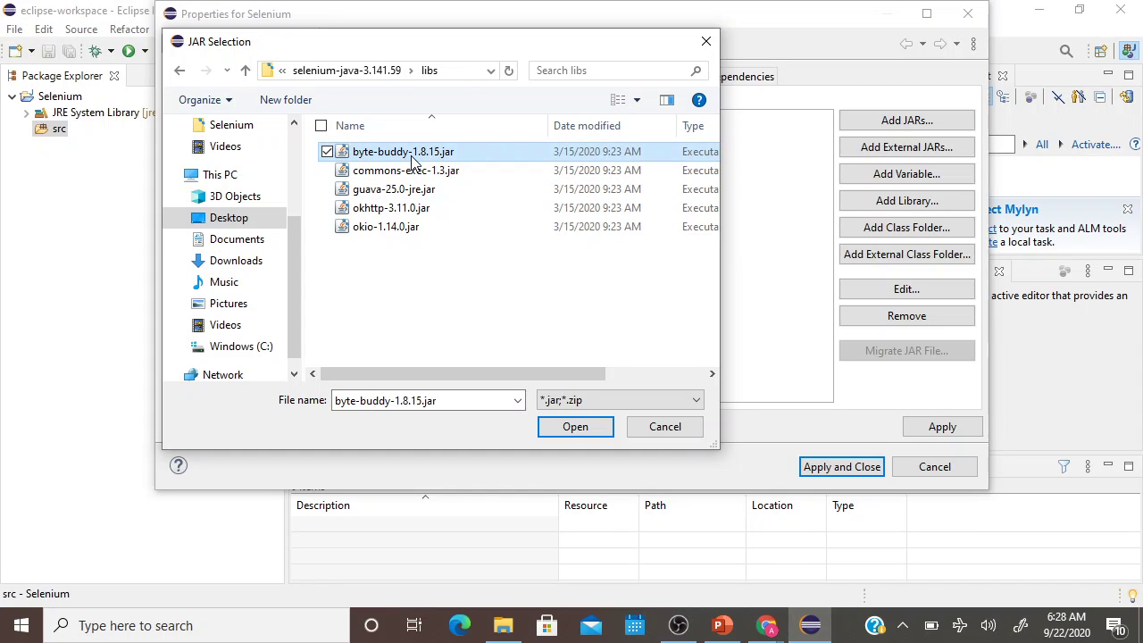
{"action": "left_click", "coordinate": [398, 170], "text": "ctrl"}
{"action": "left_click", "coordinate": [395, 189], "text": "ctrl"}
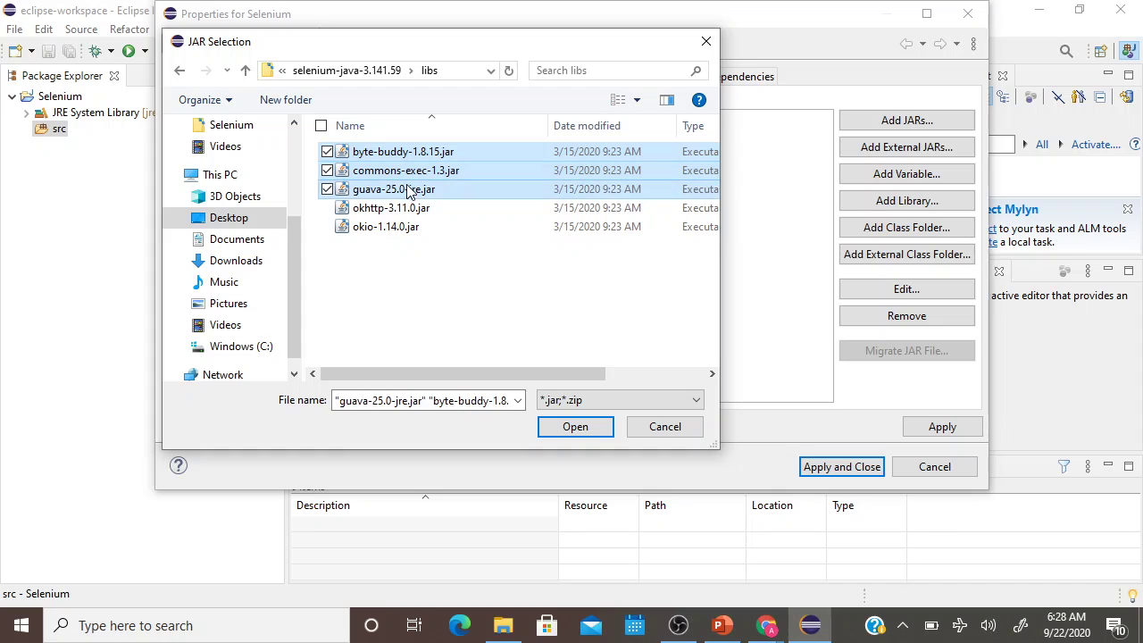
{"action": "left_click", "coordinate": [392, 211], "text": "ctrl"}
{"action": "left_click", "coordinate": [383, 229], "text": "ctrl"}
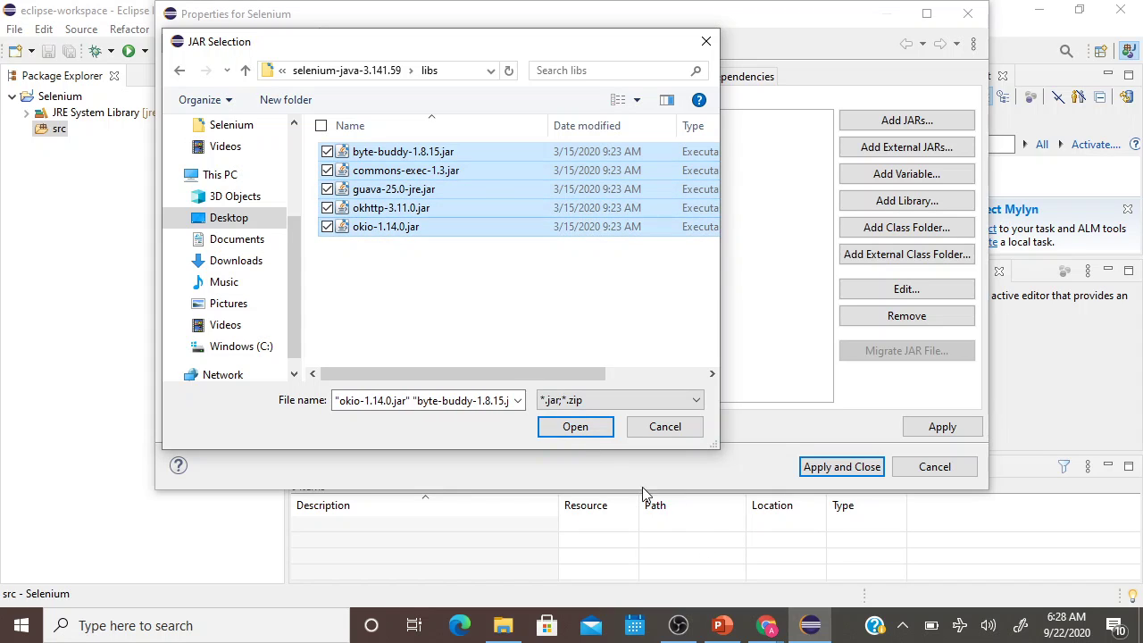
{"action": "left_click", "coordinate": [575, 427]}
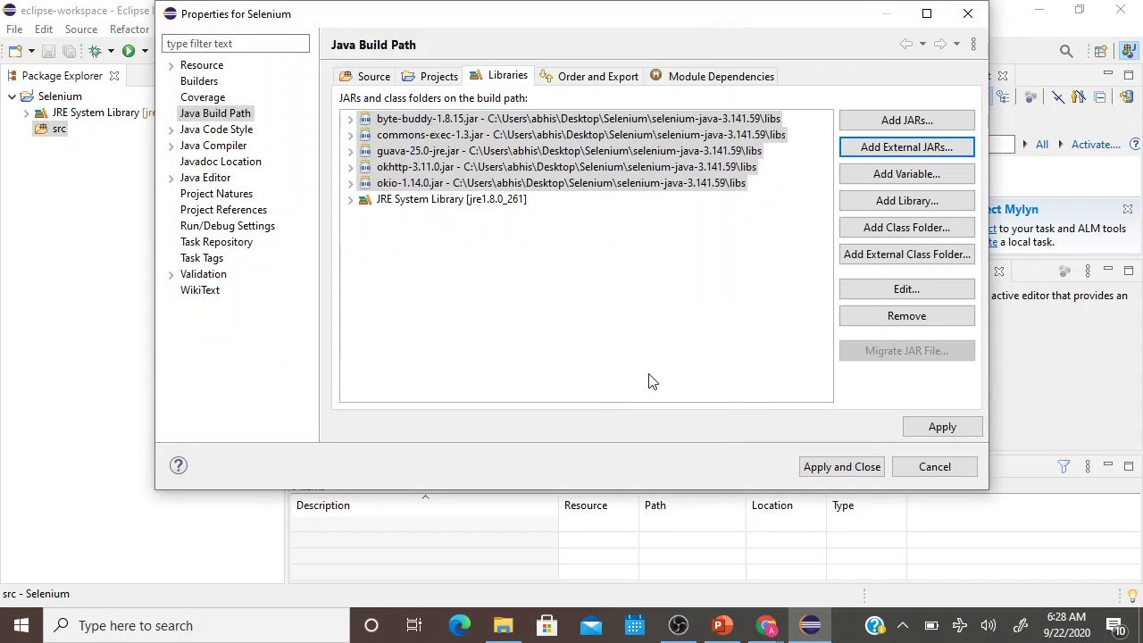
Add client-combined-3.141.59.jar and its sources jar, then apply and close.
{"action": "left_click", "coordinate": [870, 145]}
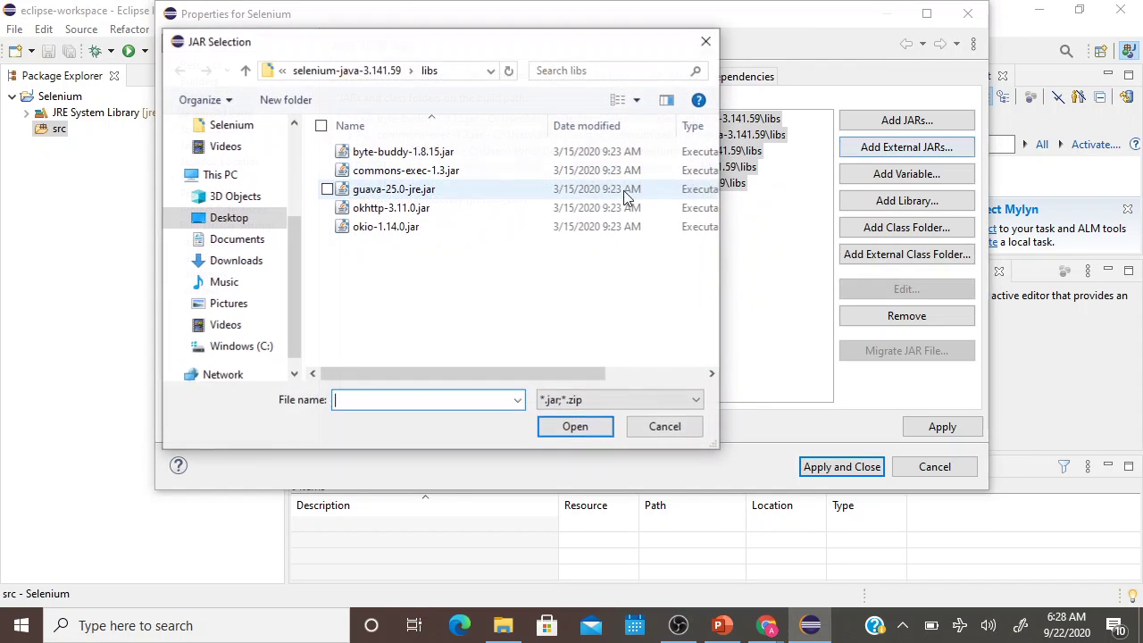
{"action": "left_click", "coordinate": [347, 76]}
{"action": "left_click", "coordinate": [395, 171]}
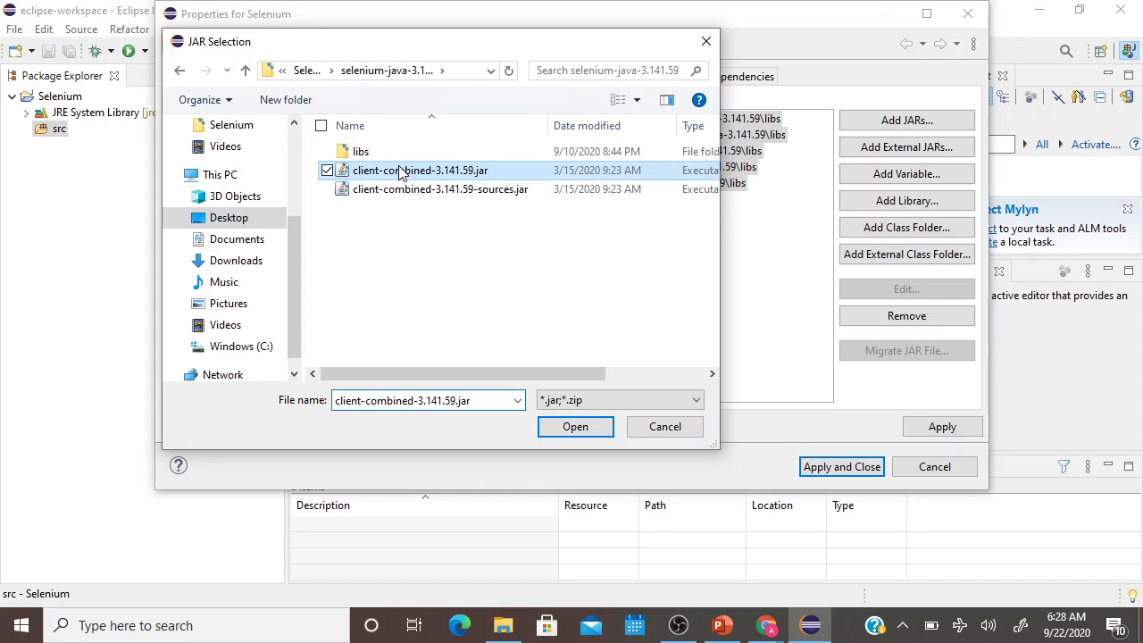
{"action": "left_click", "coordinate": [400, 193], "text": "ctrl"}
{"action": "left_click", "coordinate": [572, 427]}
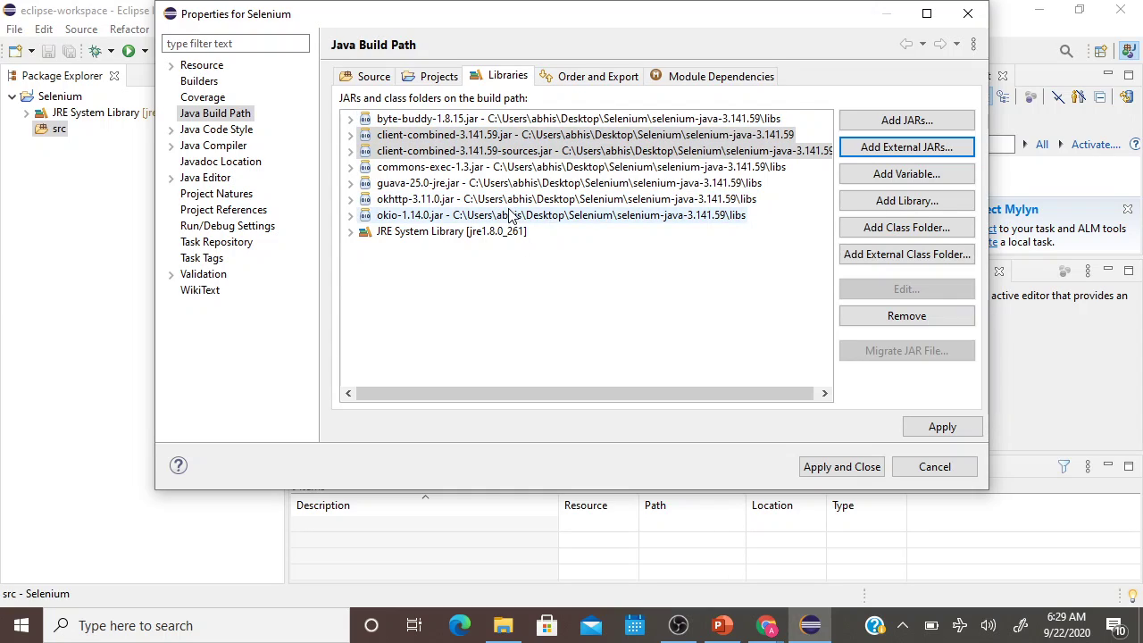
{"action": "left_click", "coordinate": [855, 467]}
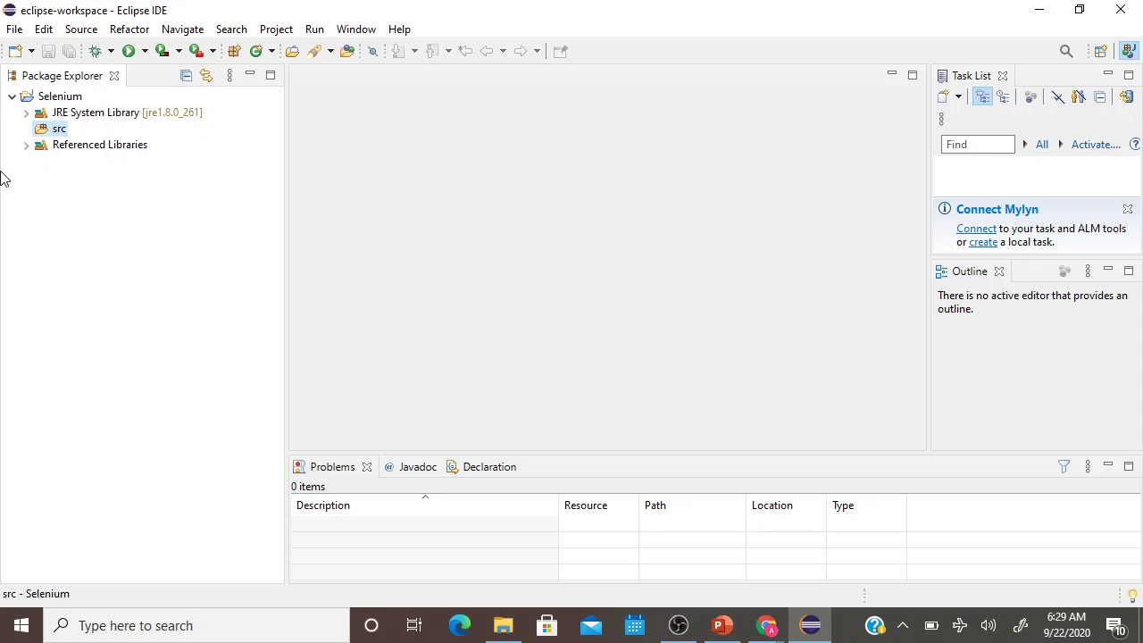
{"action": "left_click", "coordinate": [26, 147]}
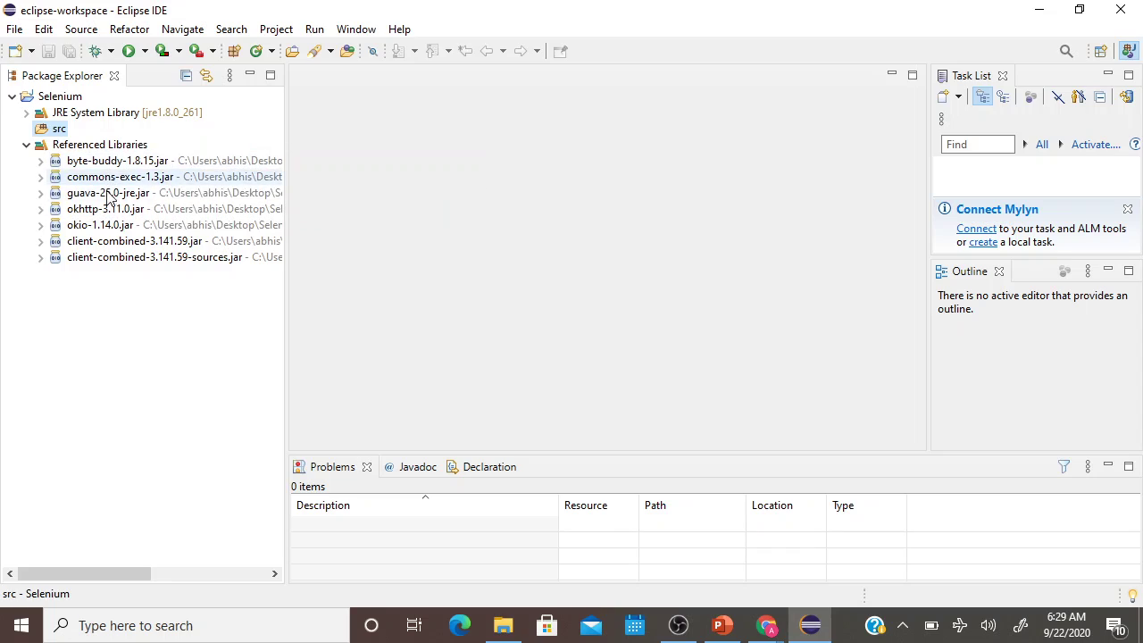
{"action": "left_click", "coordinate": [27, 146]}
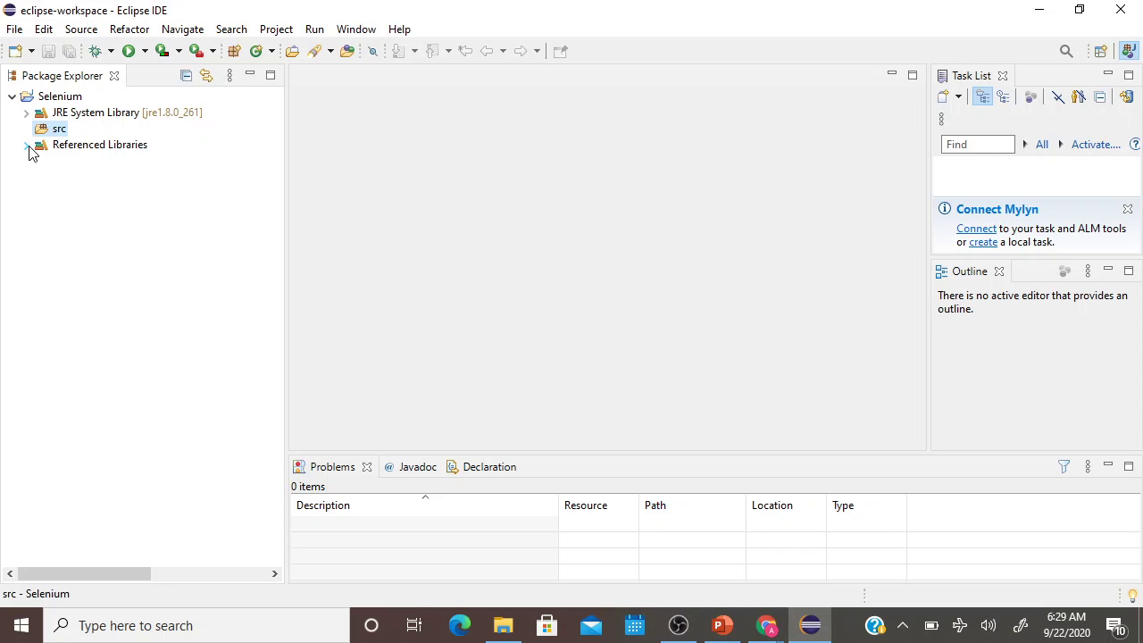
{"action": "left_click", "coordinate": [59, 98]}
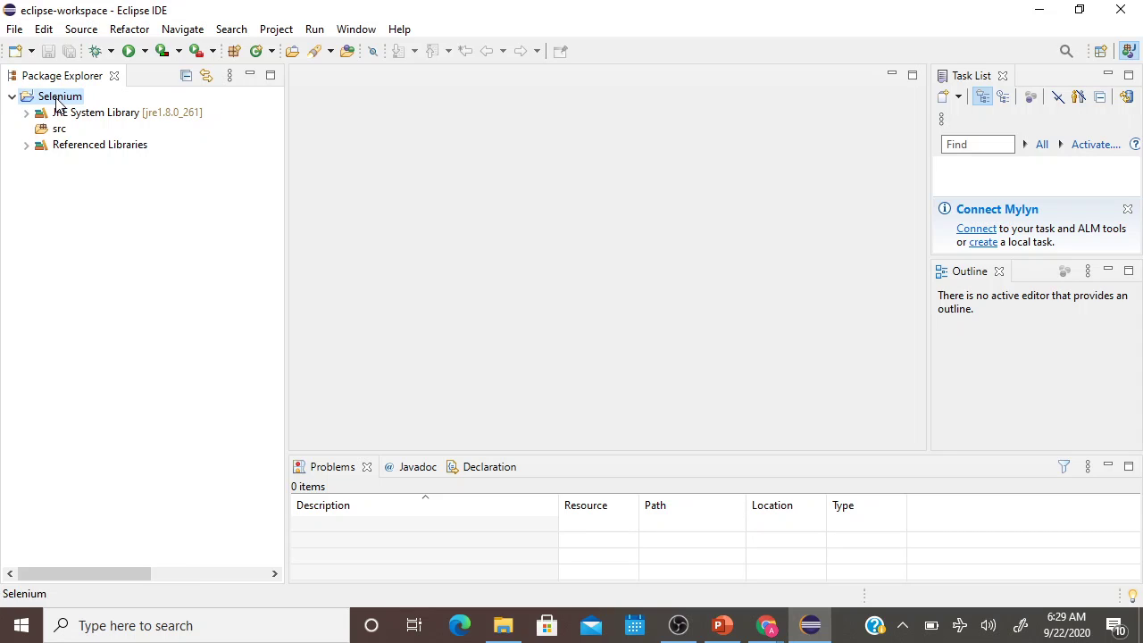
Create class SeleniumToolInstallation in the Selenium project with a main method stub.
{"action": "right_click", "coordinate": [59, 102]}
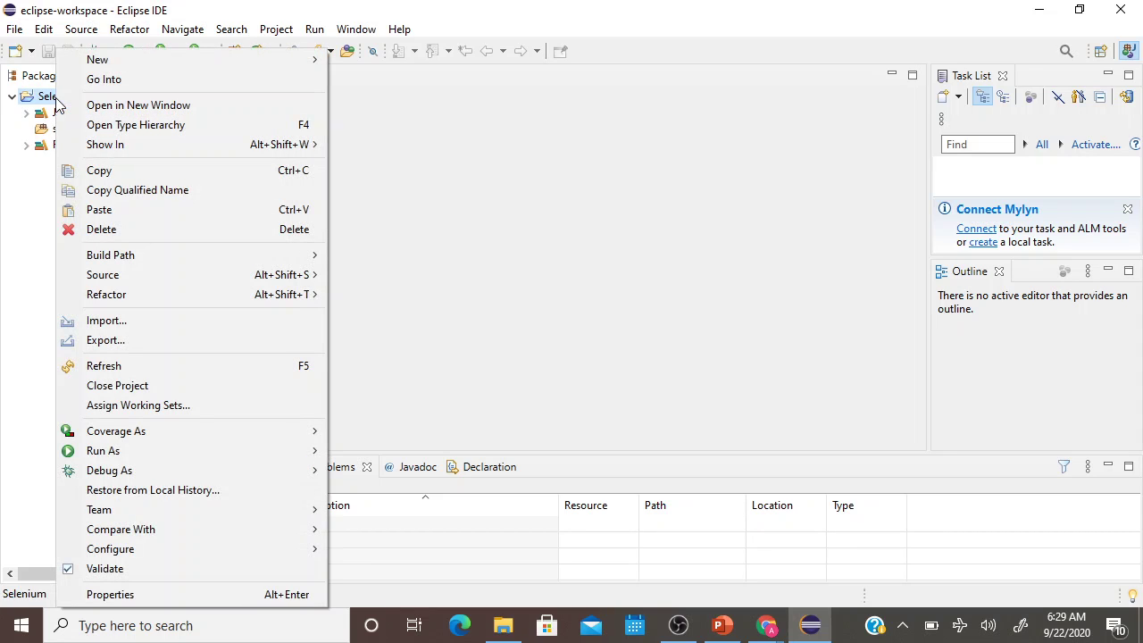
{"action": "mouse_move", "coordinate": [182, 66]}
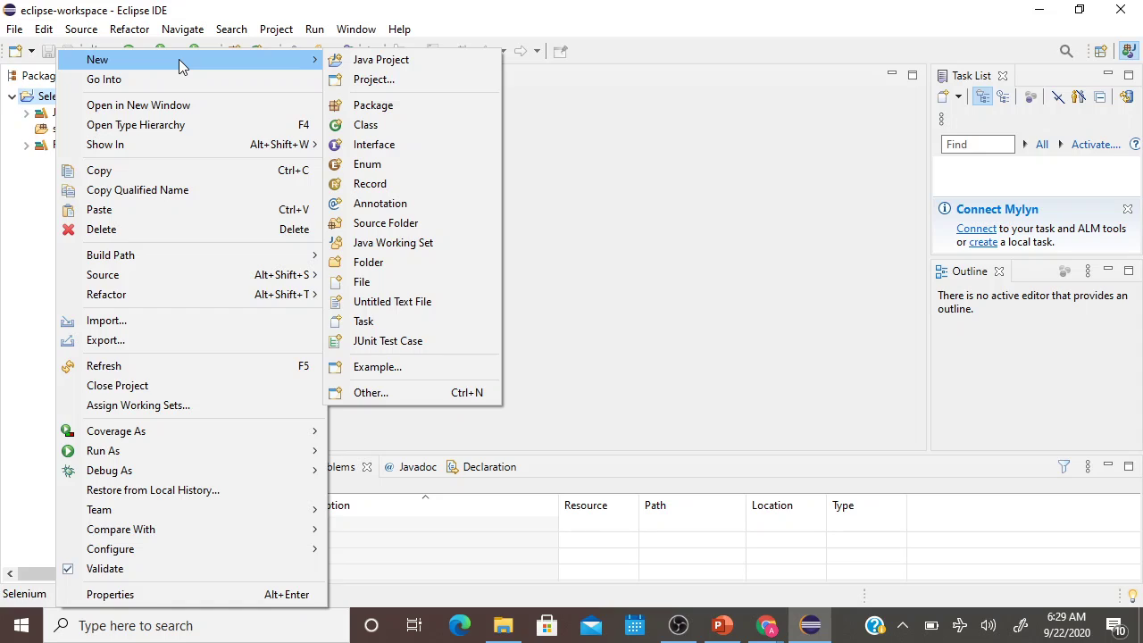
{"action": "left_click", "coordinate": [380, 127]}
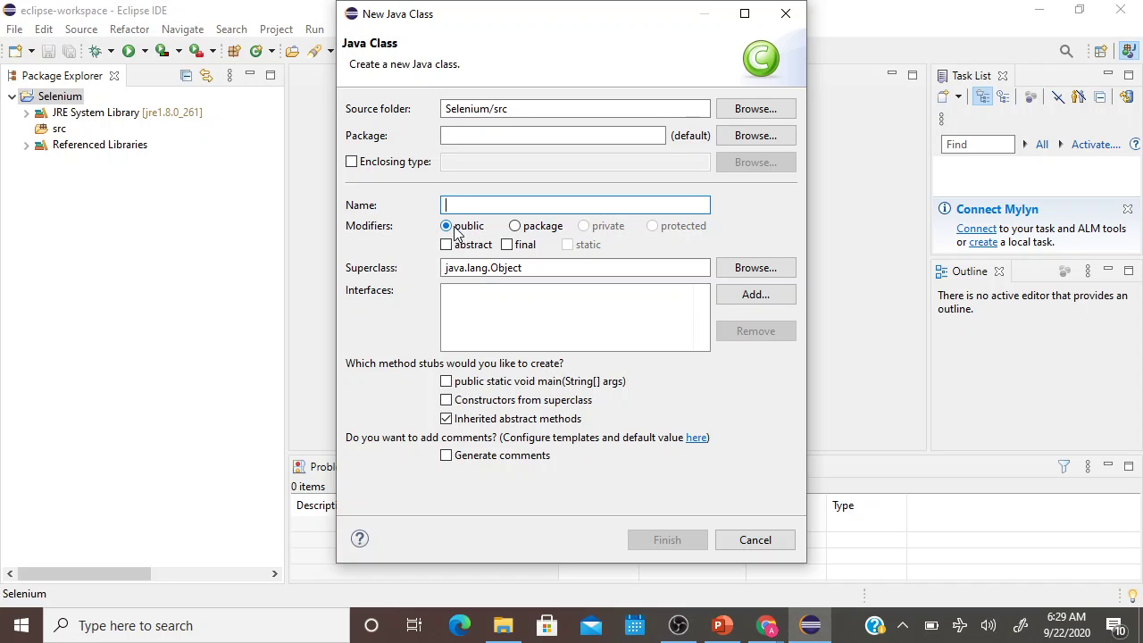
{"action": "type", "text": "Se"}
{"action": "key", "text": "BackSpace"}
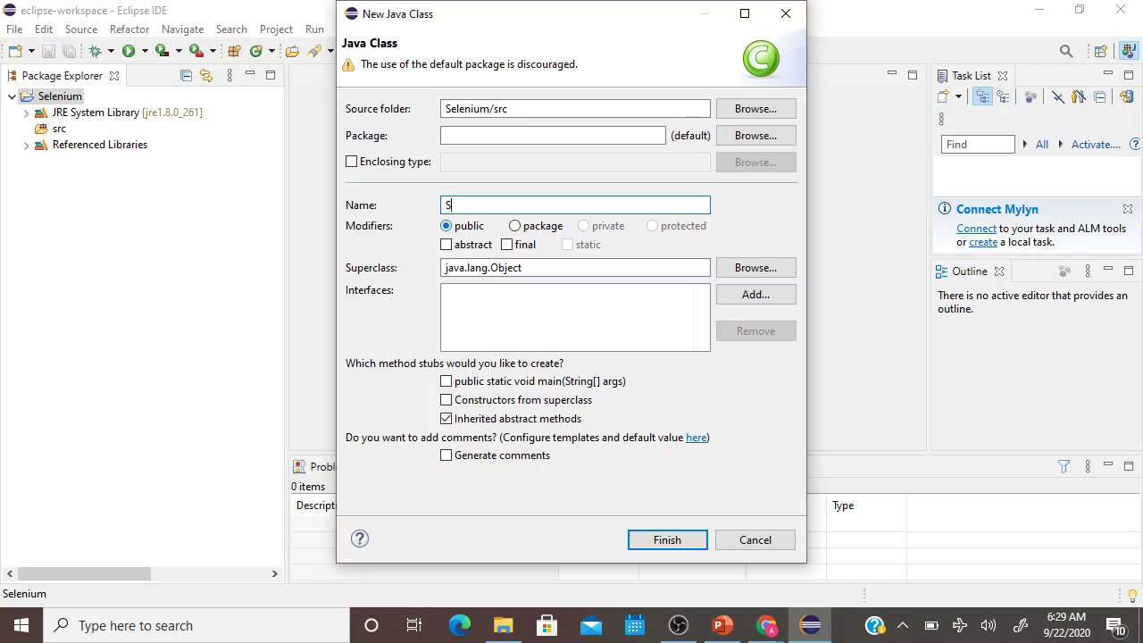
{"action": "type", "text": "eleniumToolInstallation"}
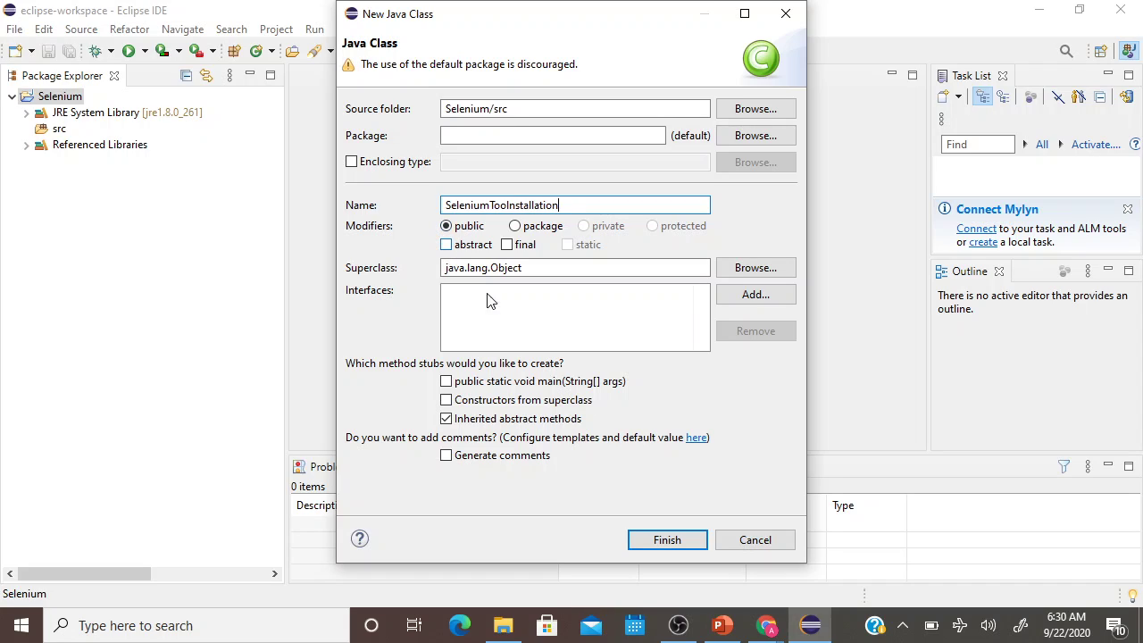
{"action": "left_click", "coordinate": [446, 382]}
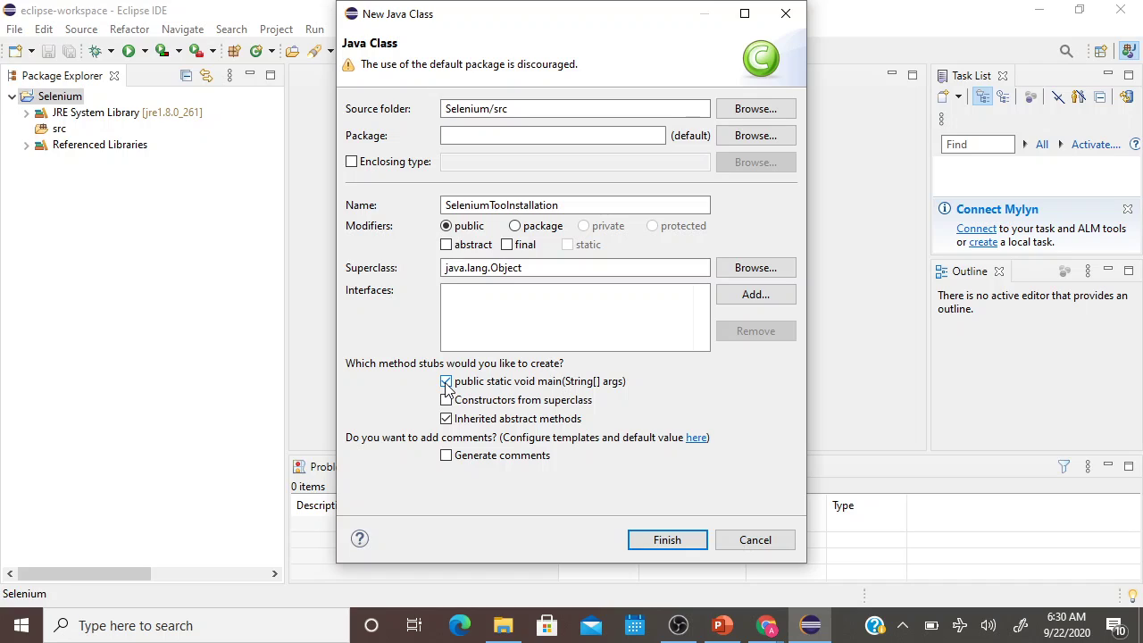
{"action": "left_click", "coordinate": [662, 539]}
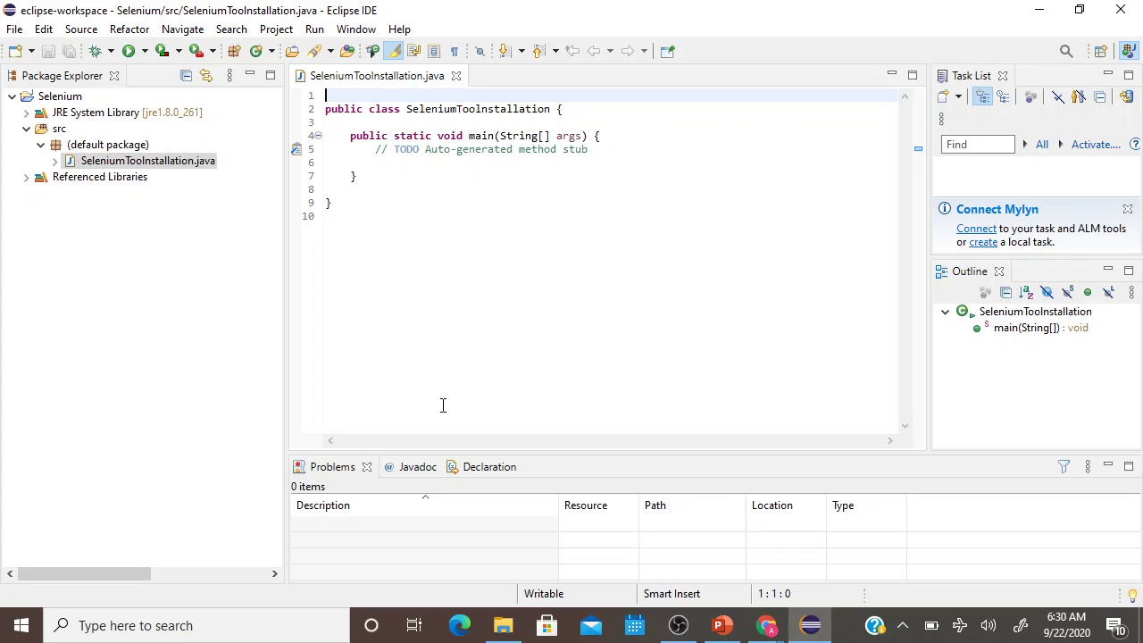
Add a 'Webdriver driver;' field declaration on a new line 4 above main.
{"action": "key", "text": "Down"}
{"action": "key", "text": "Down"}
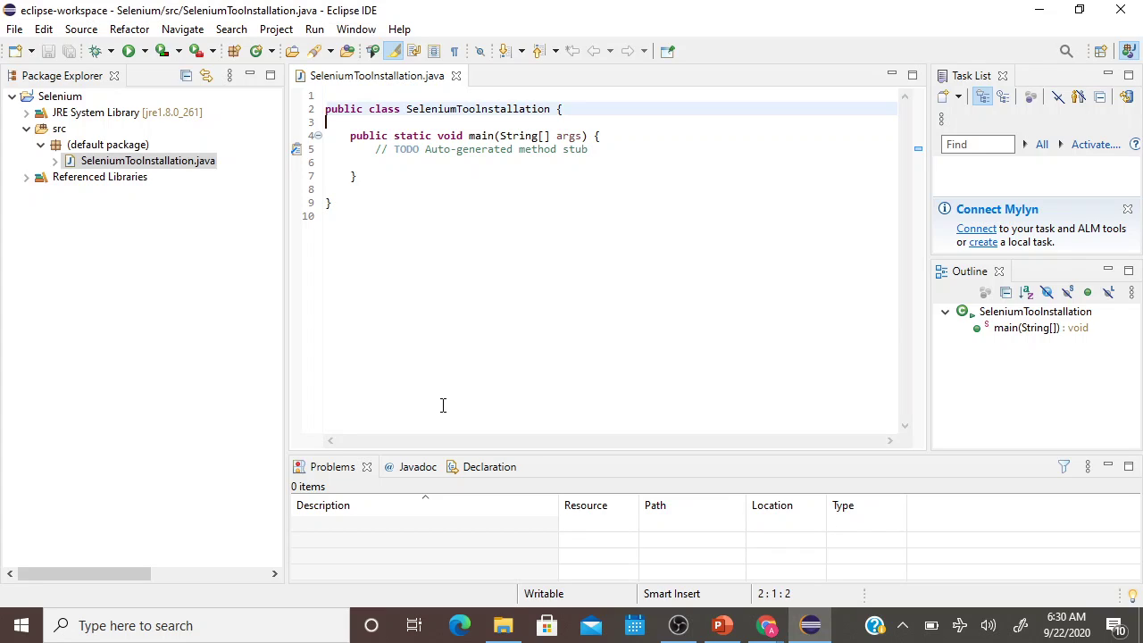
{"action": "key", "text": "Return"}
{"action": "key", "text": "Return"}
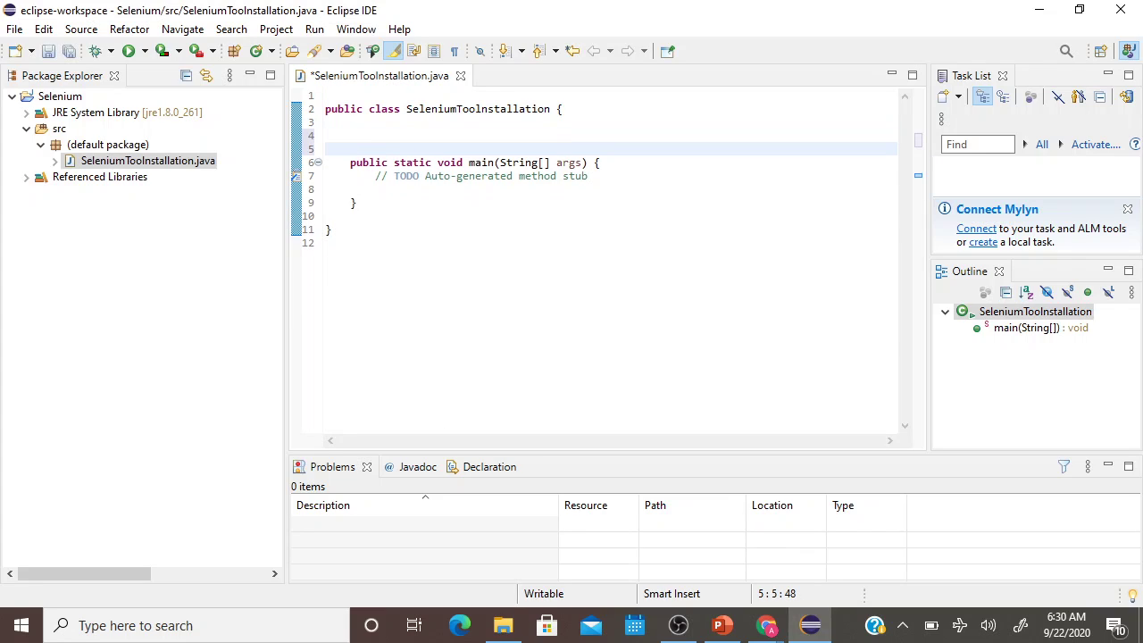
{"action": "key", "text": "Up"}
{"action": "key", "text": "Up"}
{"action": "key", "text": "Return"}
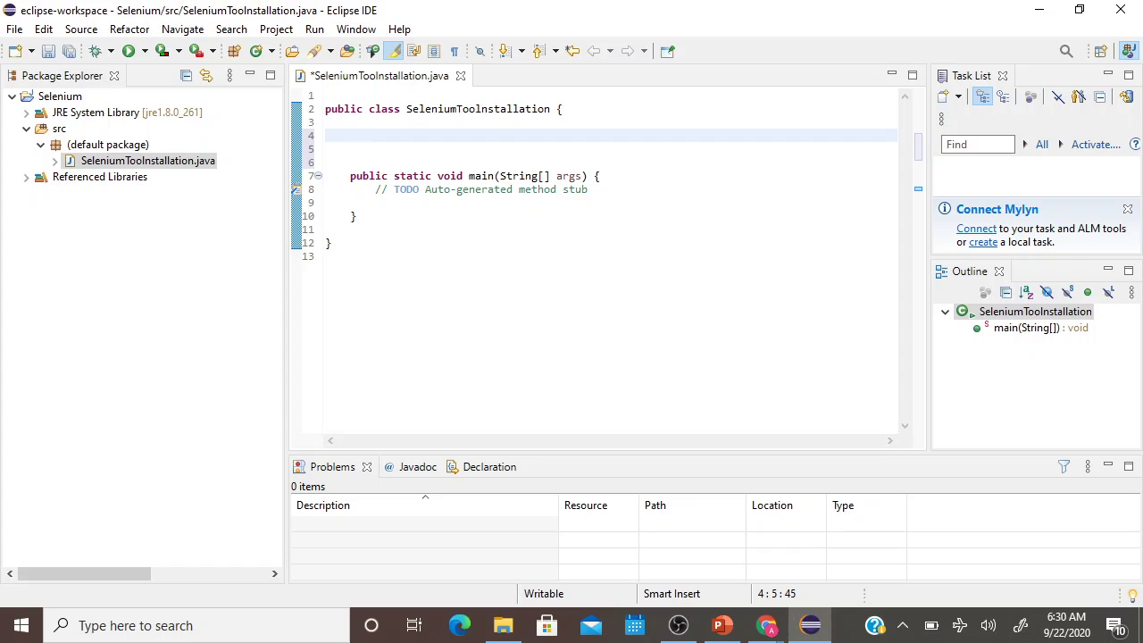
{"action": "key", "text": "BackSpace"}
{"action": "type", "text": "Webdriver driver"}
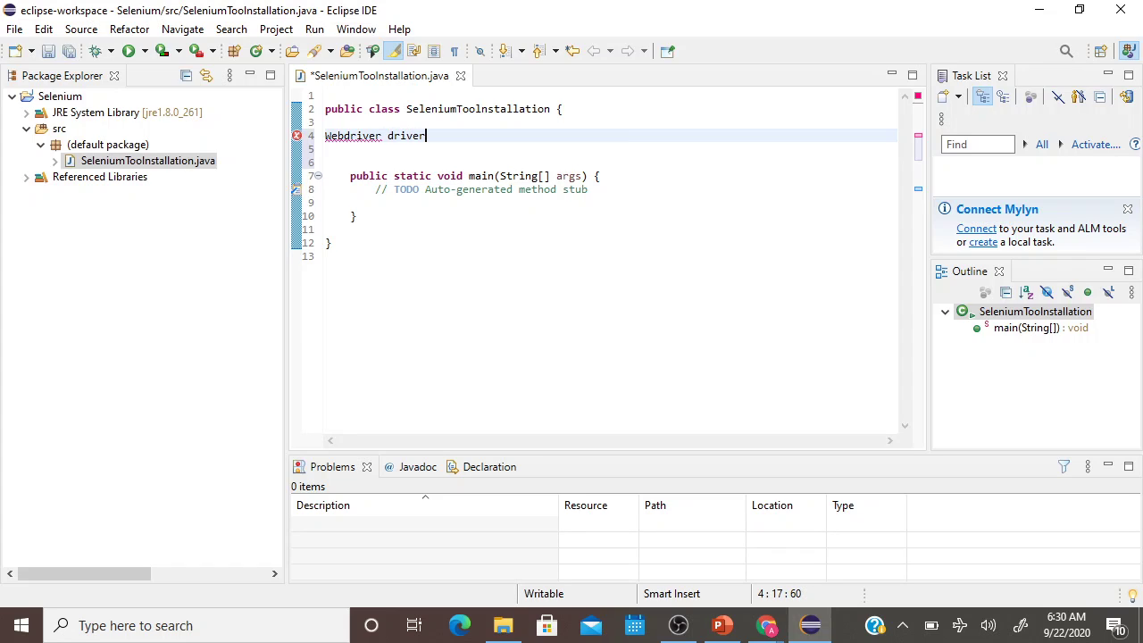
{"action": "type", "text": ";"}
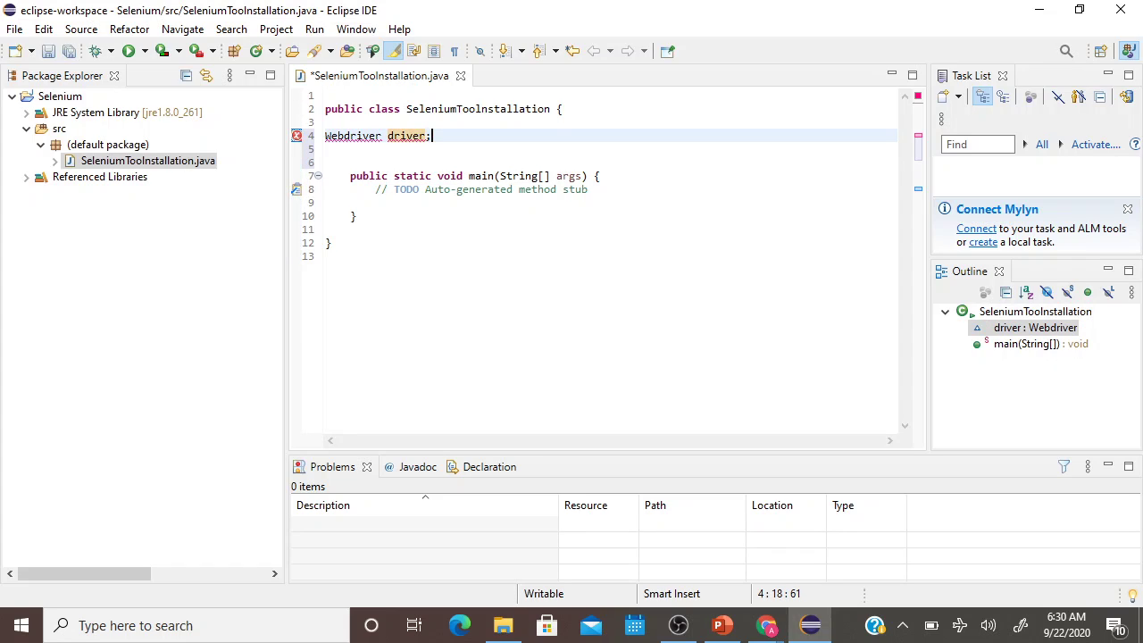
Add a blank line below the field and correct its type to 'WebDriver'.
{"action": "key", "text": "Return"}
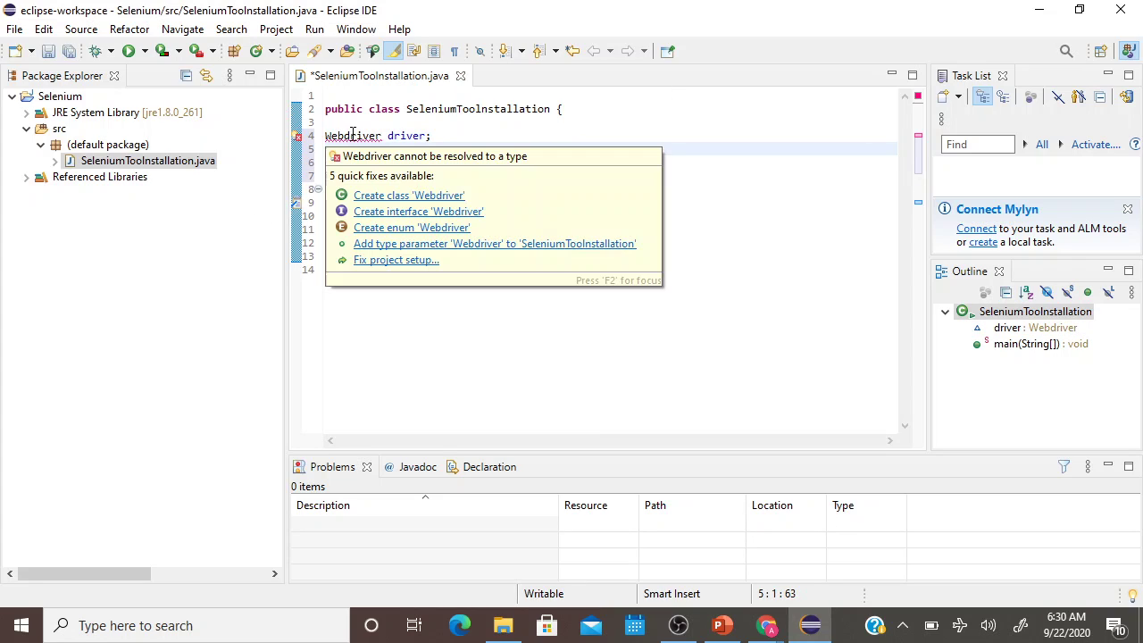
{"action": "left_click", "coordinate": [351, 134]}
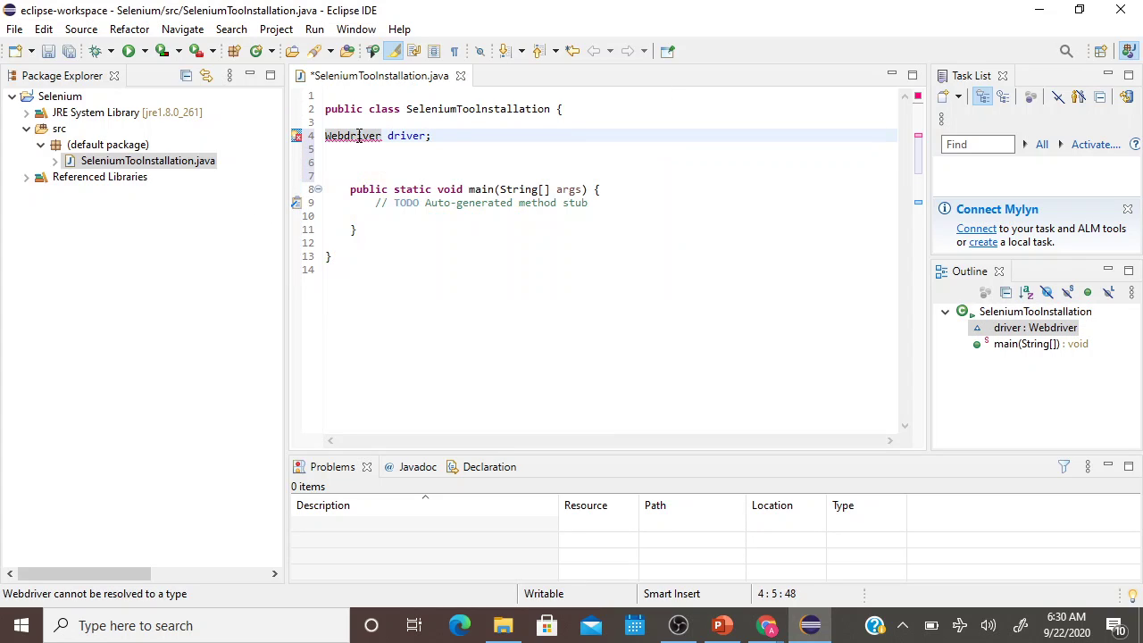
{"action": "key", "text": "BackSpace"}
{"action": "type", "text": "D"}
Import org.openqa.selenium.WebDriver with the quick fix so the driver field resolves.
{"action": "left_click", "coordinate": [363, 175]}
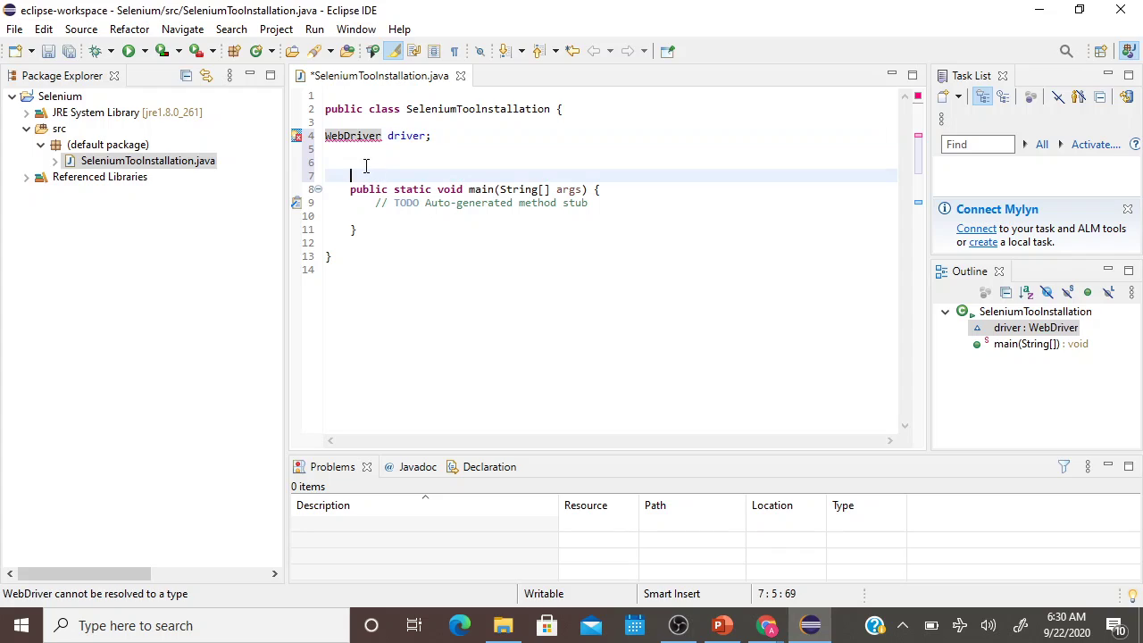
{"action": "mouse_move", "coordinate": [344, 139]}
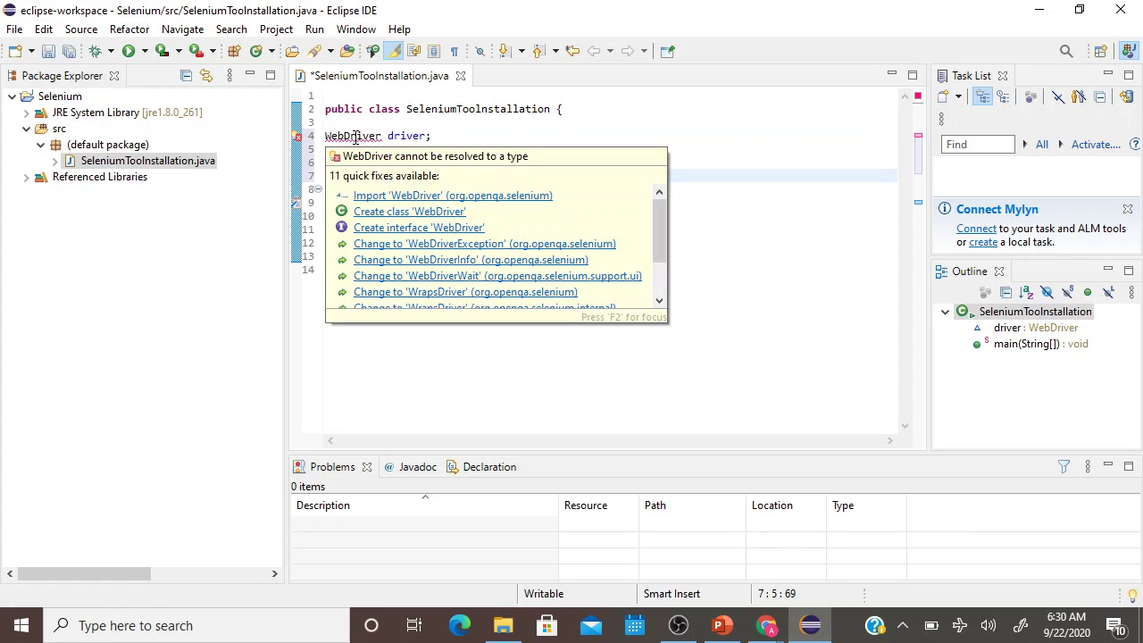
{"action": "left_click", "coordinate": [358, 136]}
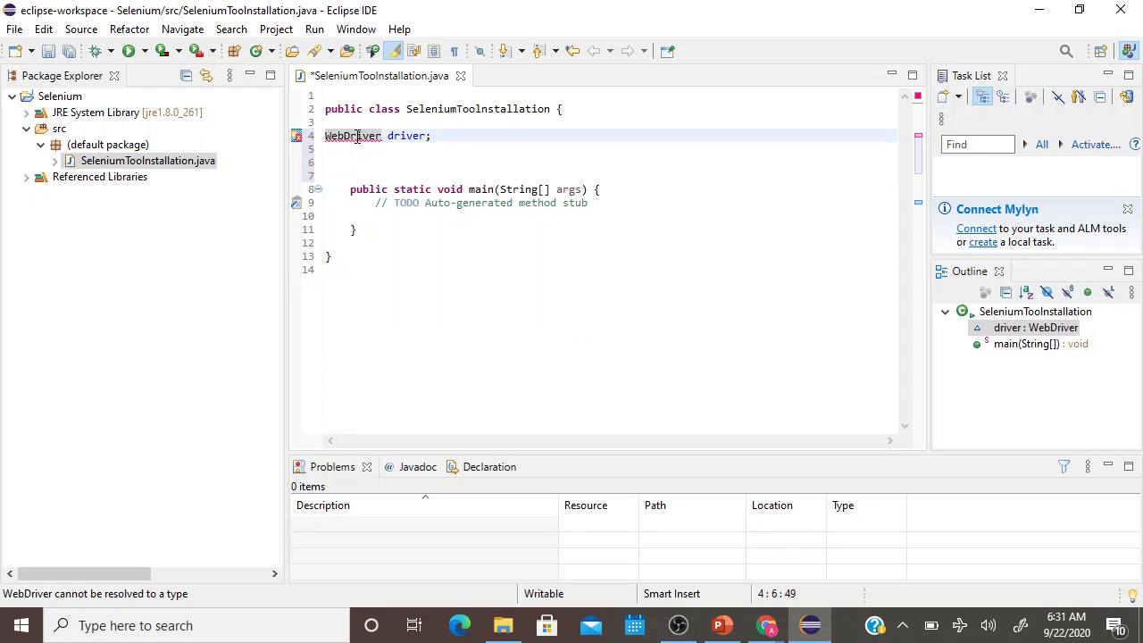
{"action": "mouse_move", "coordinate": [299, 147]}
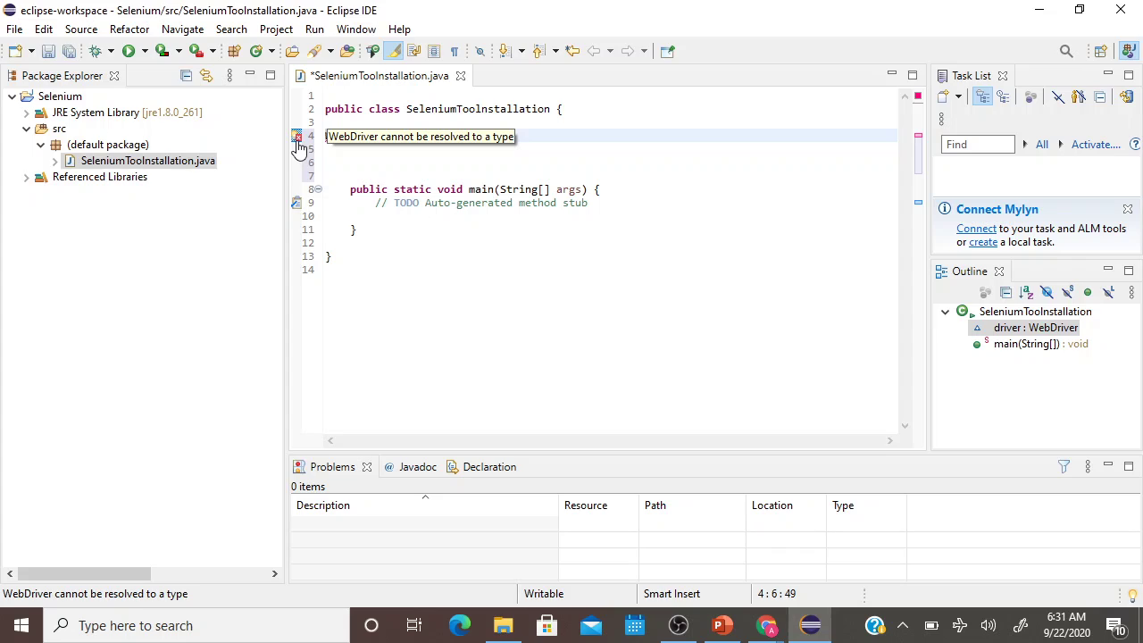
{"action": "double_click", "coordinate": [397, 164]}
{"action": "left_click", "coordinate": [365, 137]}
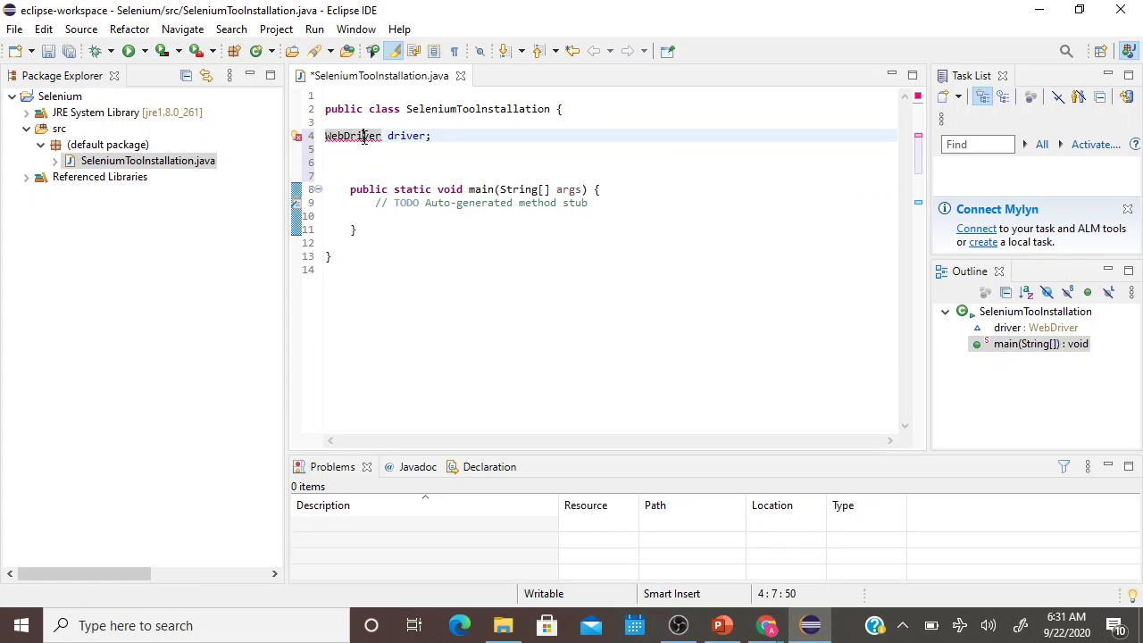
{"action": "mouse_move", "coordinate": [363, 136]}
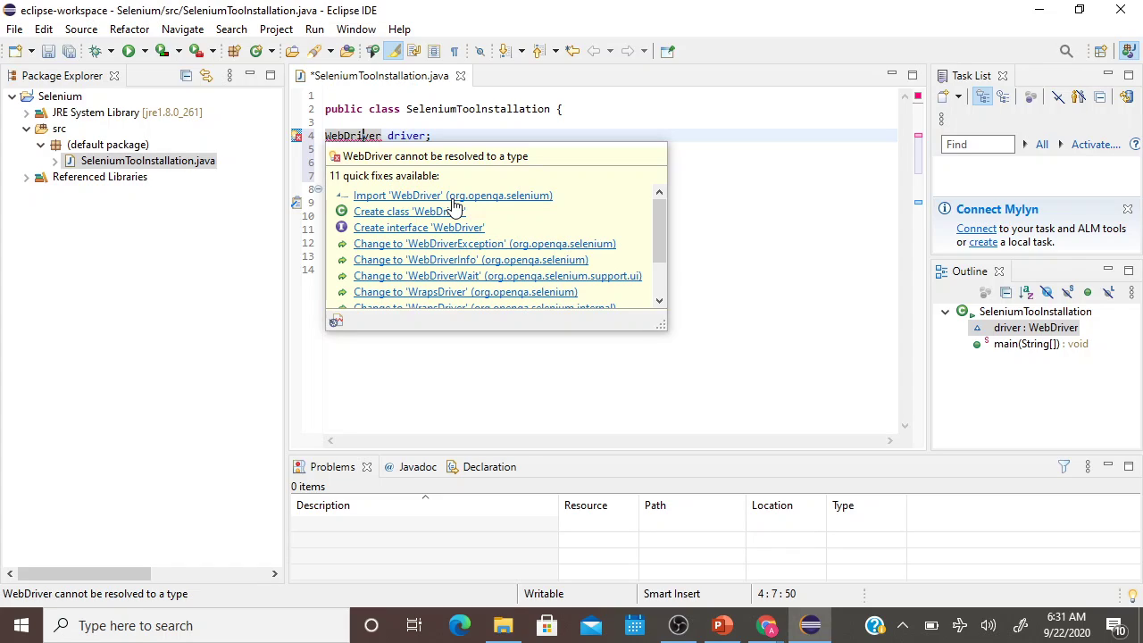
{"action": "left_click", "coordinate": [454, 198]}
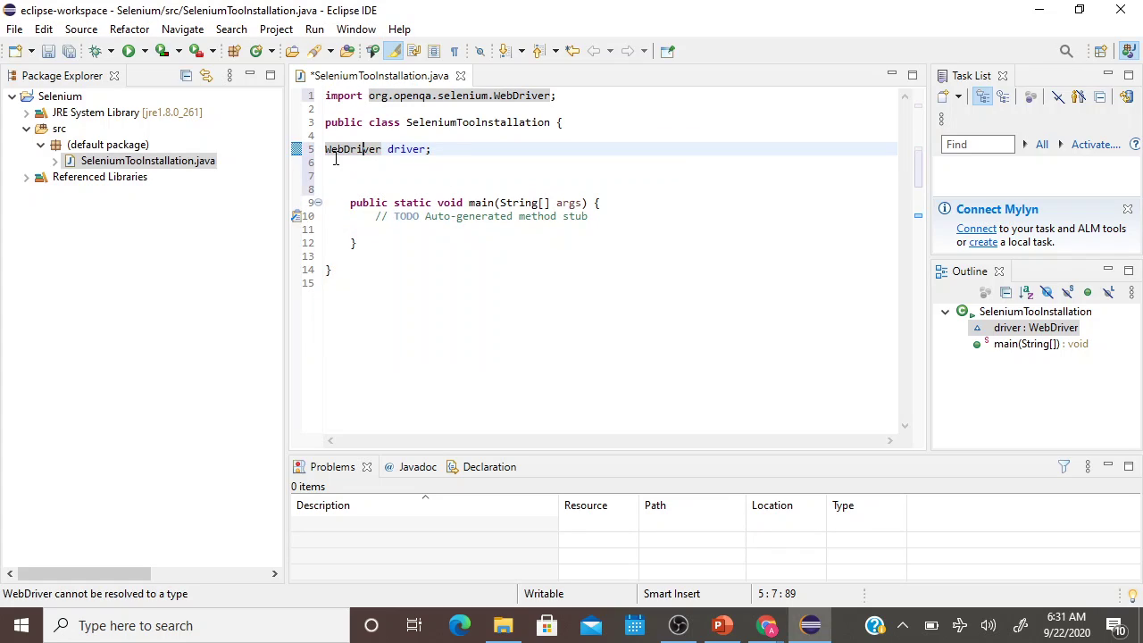
{"action": "left_click", "coordinate": [451, 149]}
Declare 'public void TestingBrowserLaunch()' below the driver field with an empty braced body.
{"action": "key", "text": "Return"}
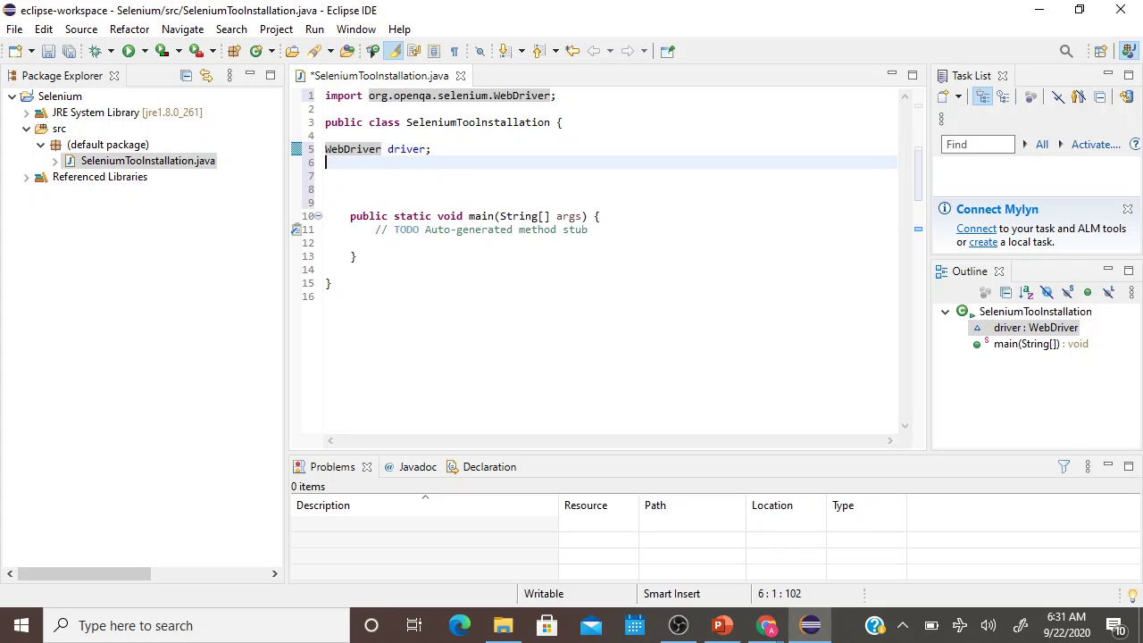
{"action": "key", "text": "Return"}
{"action": "type", "text": "pu"}
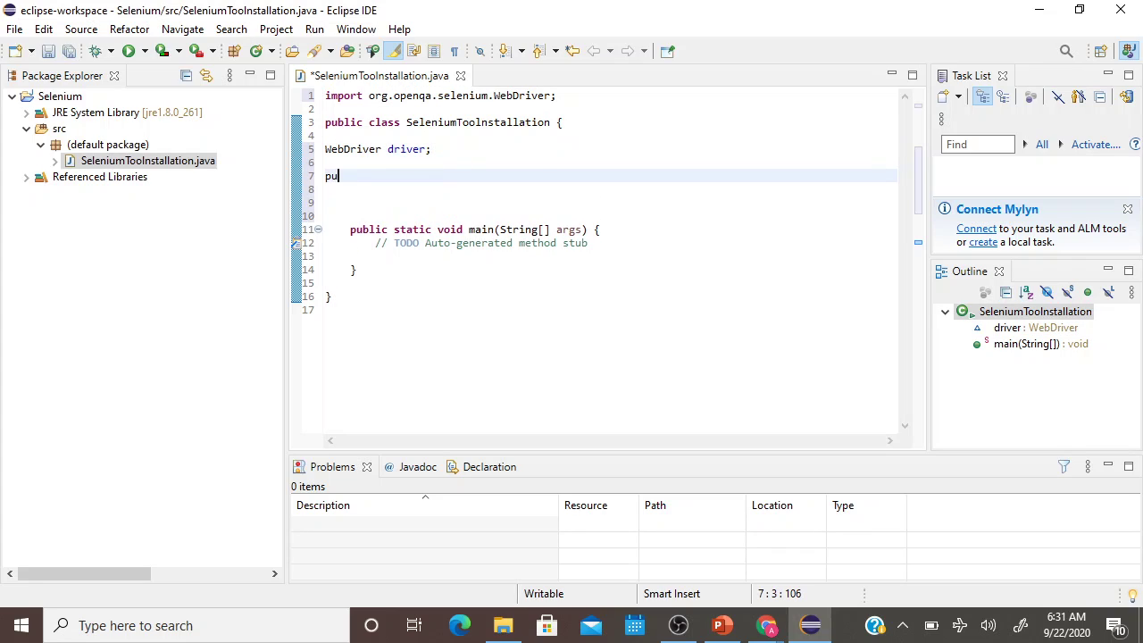
{"action": "type", "text": "blic v"}
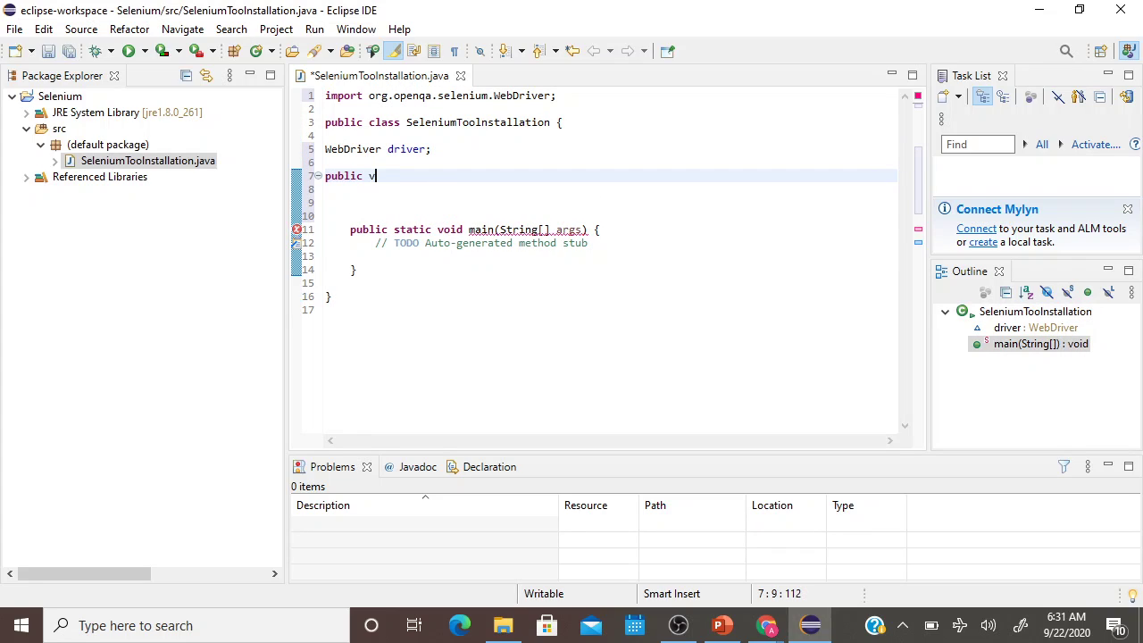
{"action": "type", "text": "oid "}
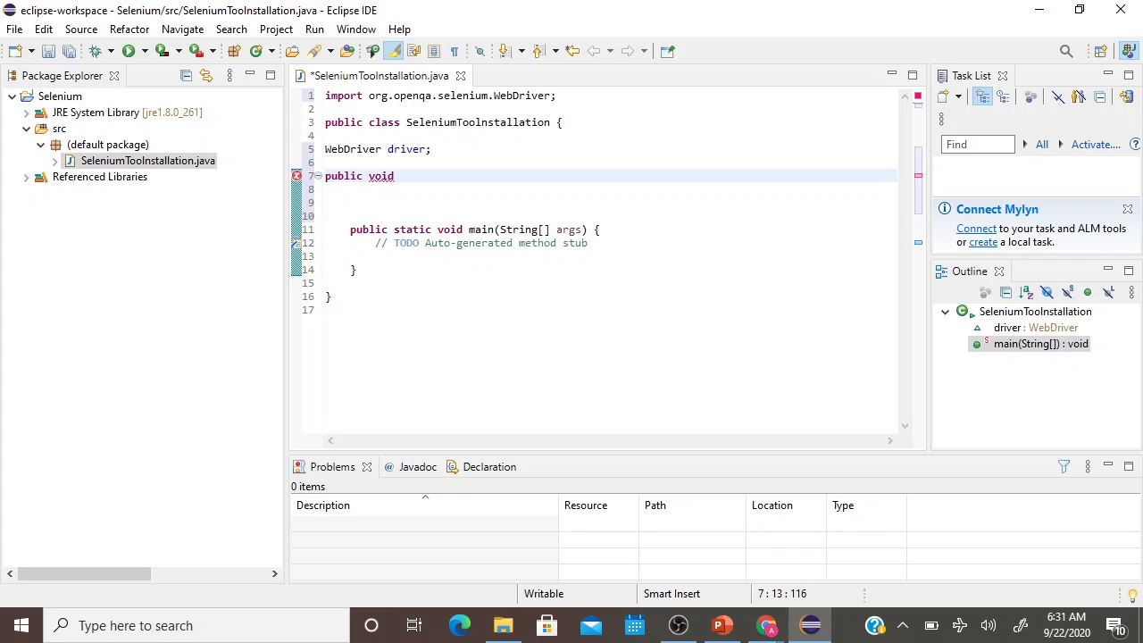
{"action": "type", "text": "TestingBrowserLaunch"}
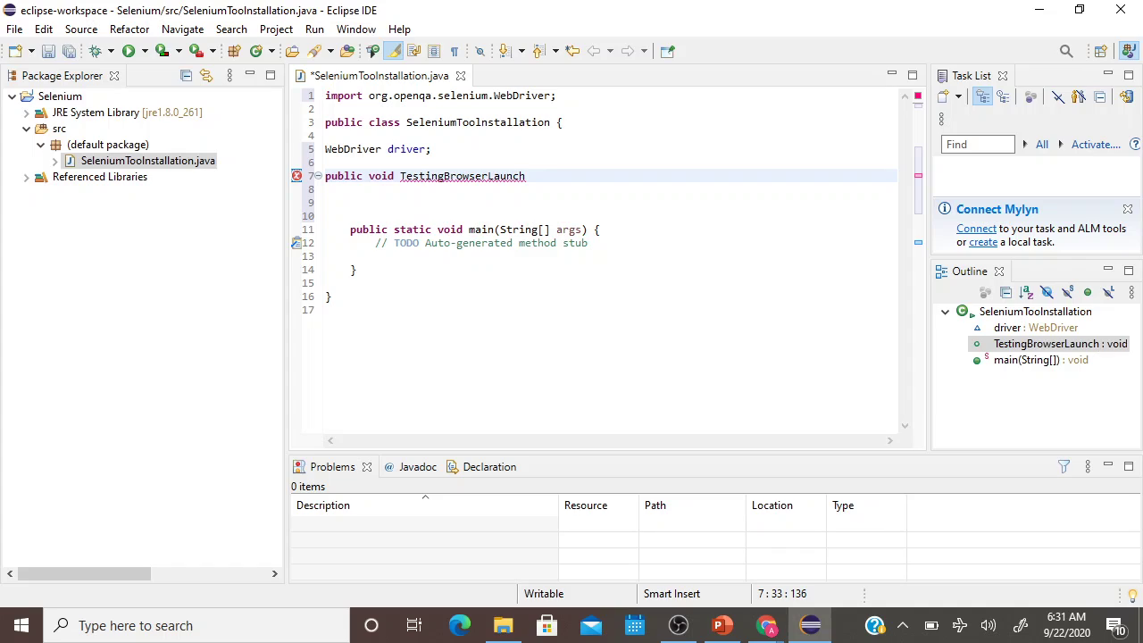
{"action": "type", "text": "()"}
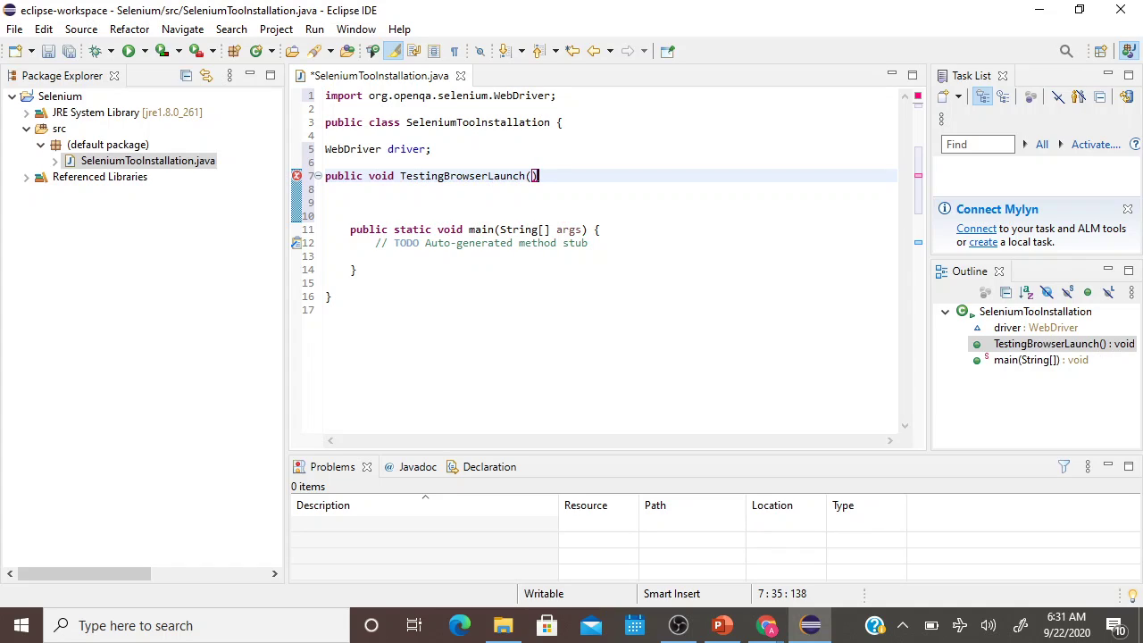
{"action": "key", "text": "Return"}
{"action": "key", "text": "Return"}
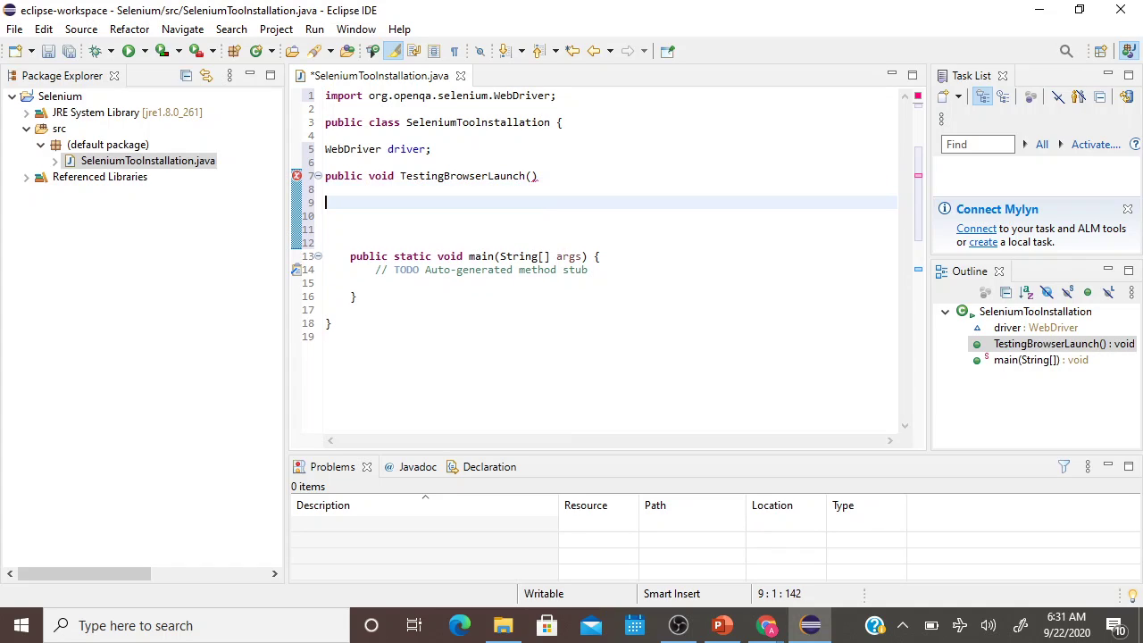
{"action": "type", "text": "{}"}
{"action": "key", "text": "Left"}
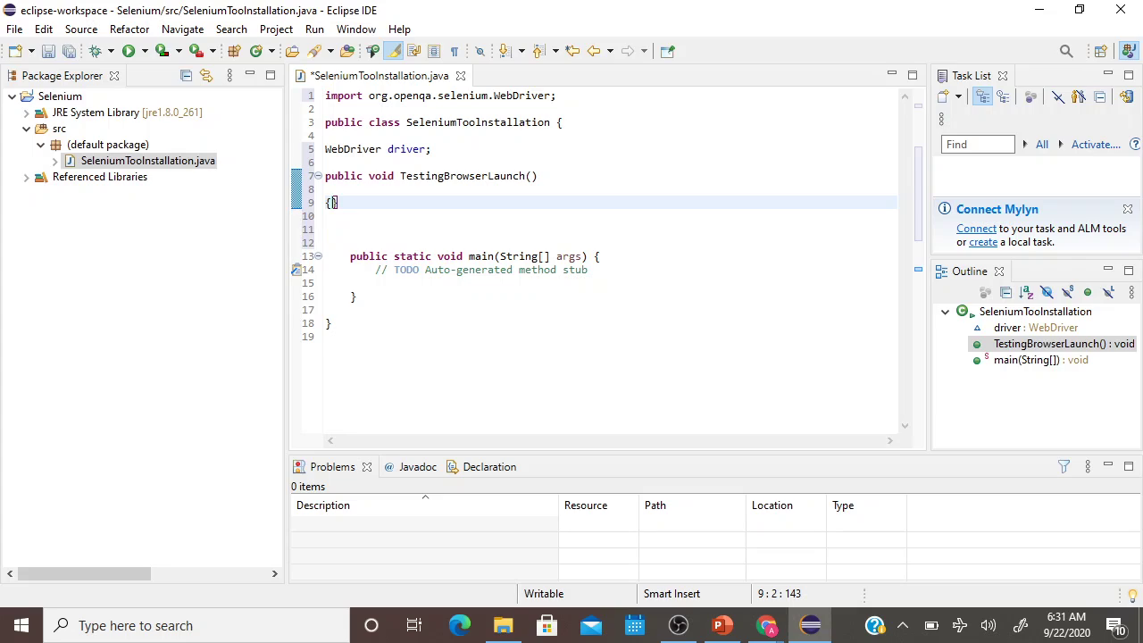
{"action": "key", "text": "Return"}
{"action": "key", "text": "Return"}
{"action": "key", "text": "Return"}
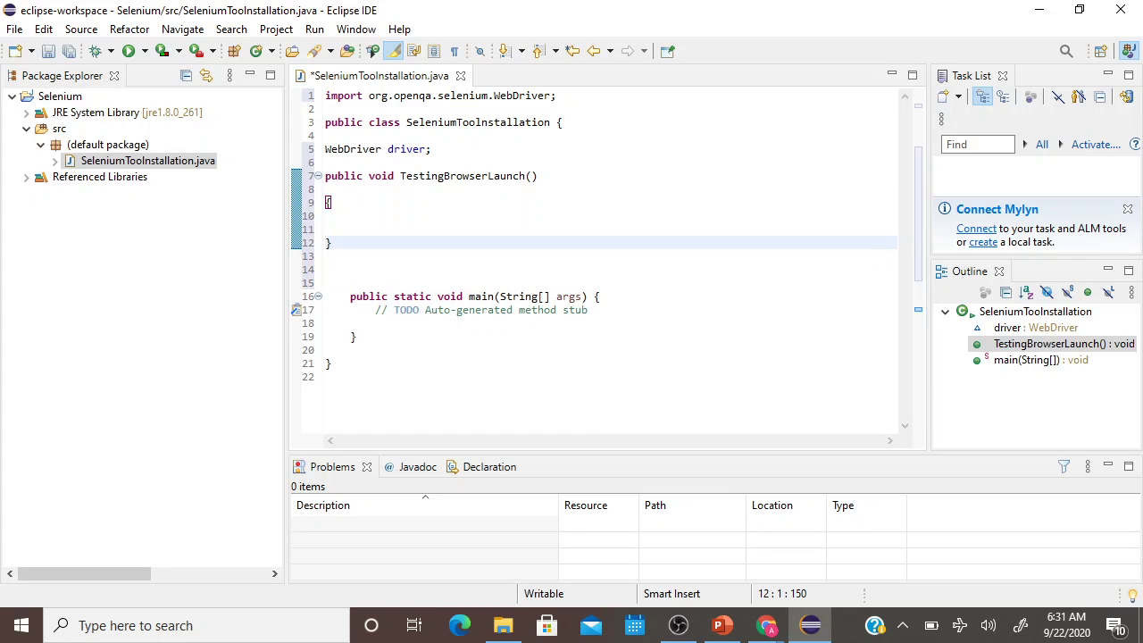
{"action": "left_click", "coordinate": [327, 215]}
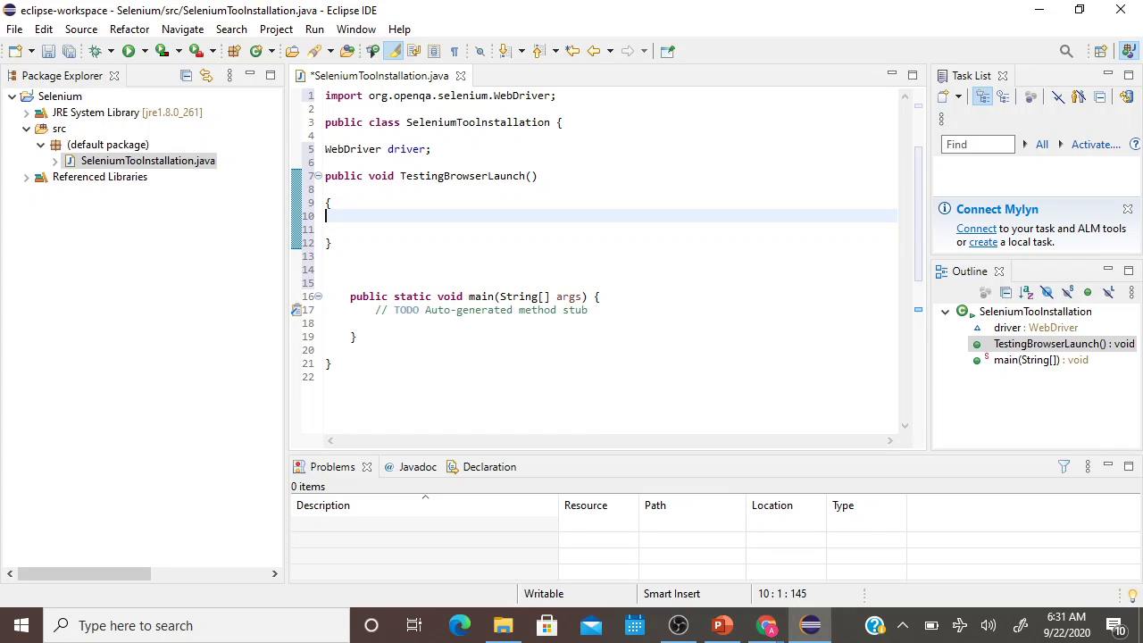
{"action": "key", "text": "Return"}
Insert a System.setProperty call from content assist, then delete it for its generic argument names.
{"action": "type", "text": "Syte"}
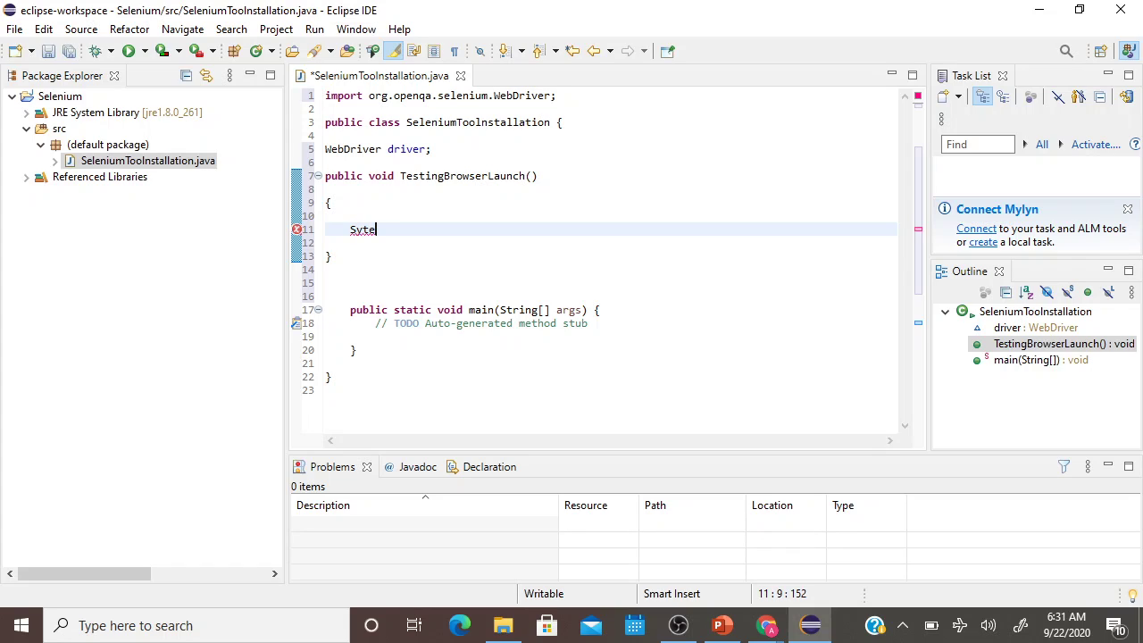
{"action": "key", "text": "BackSpace"}
{"action": "key", "text": "BackSpace"}
{"action": "type", "text": "stem"}
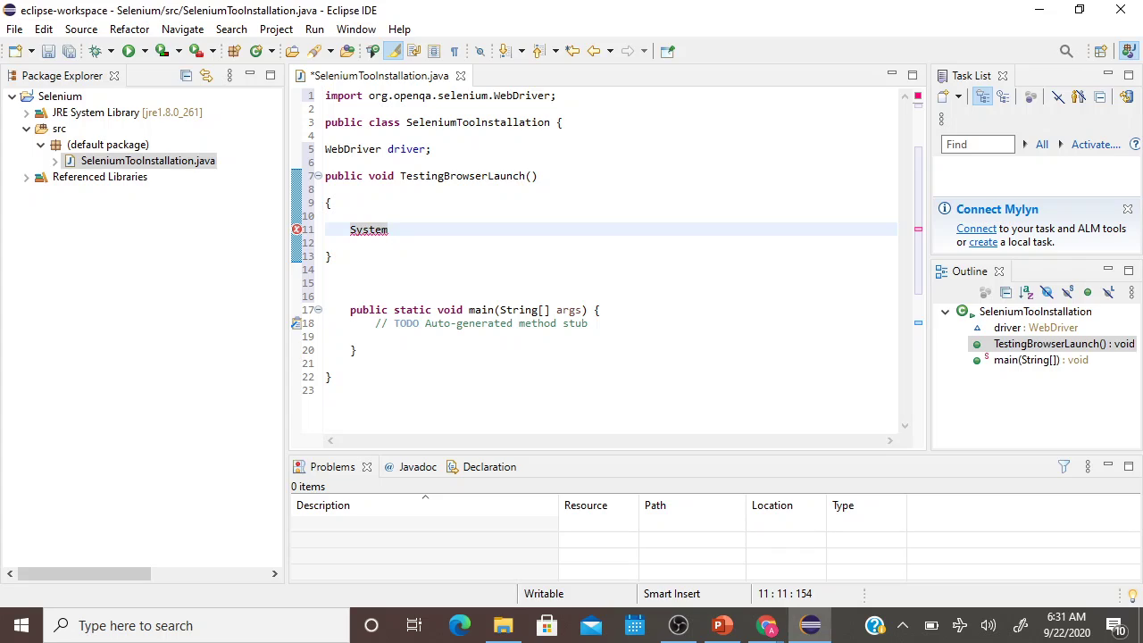
{"action": "type", "text": ".set"}
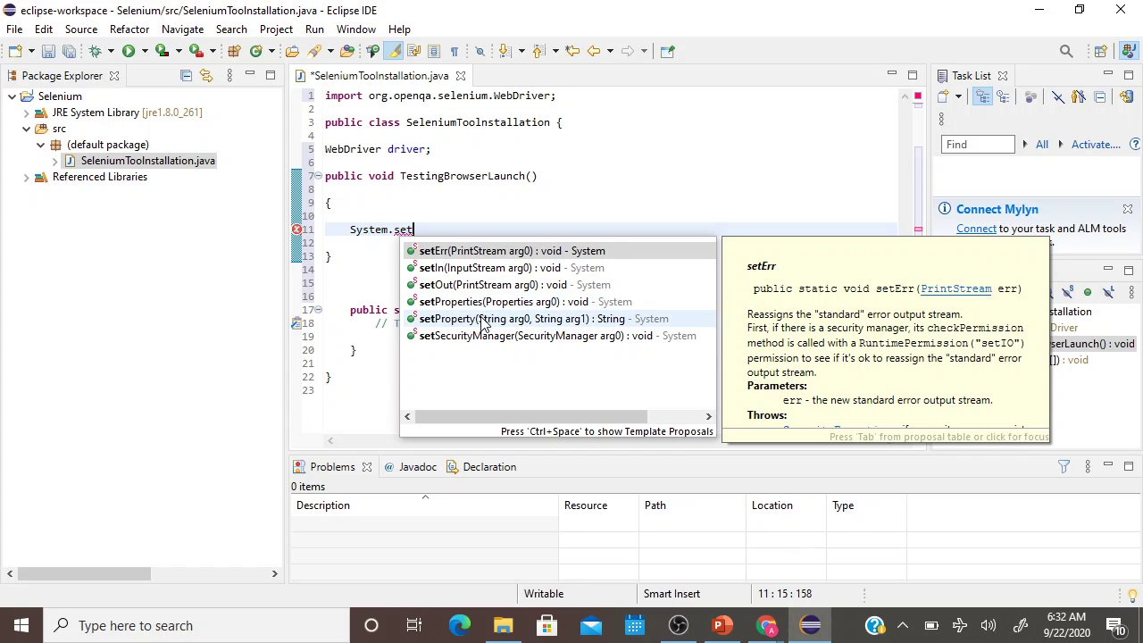
{"action": "left_click", "coordinate": [482, 323]}
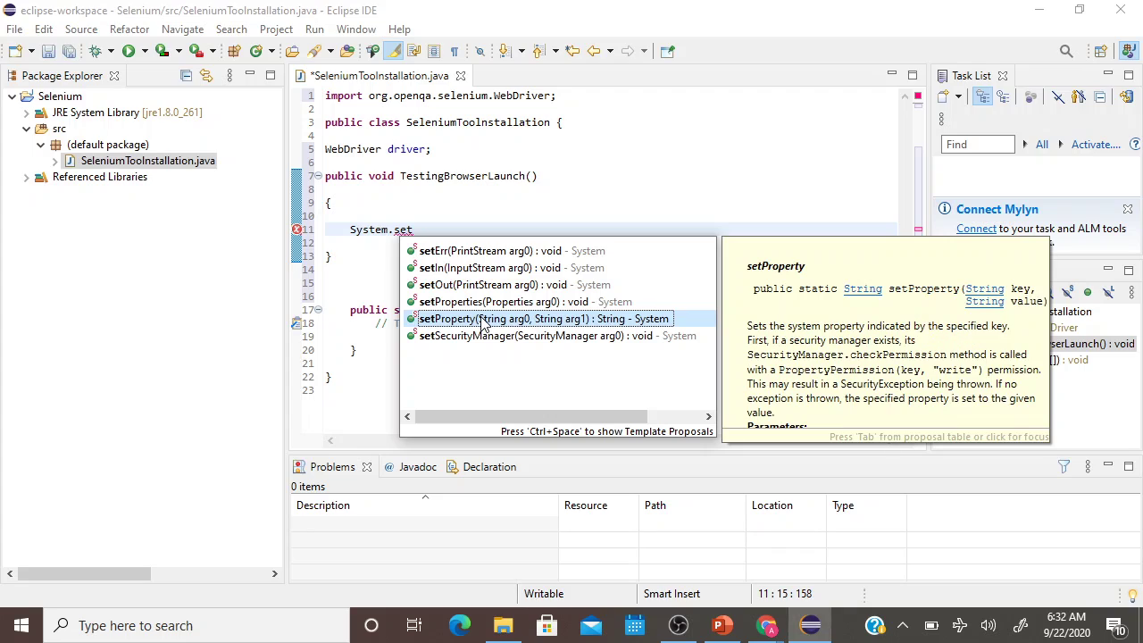
{"action": "double_click", "coordinate": [483, 324]}
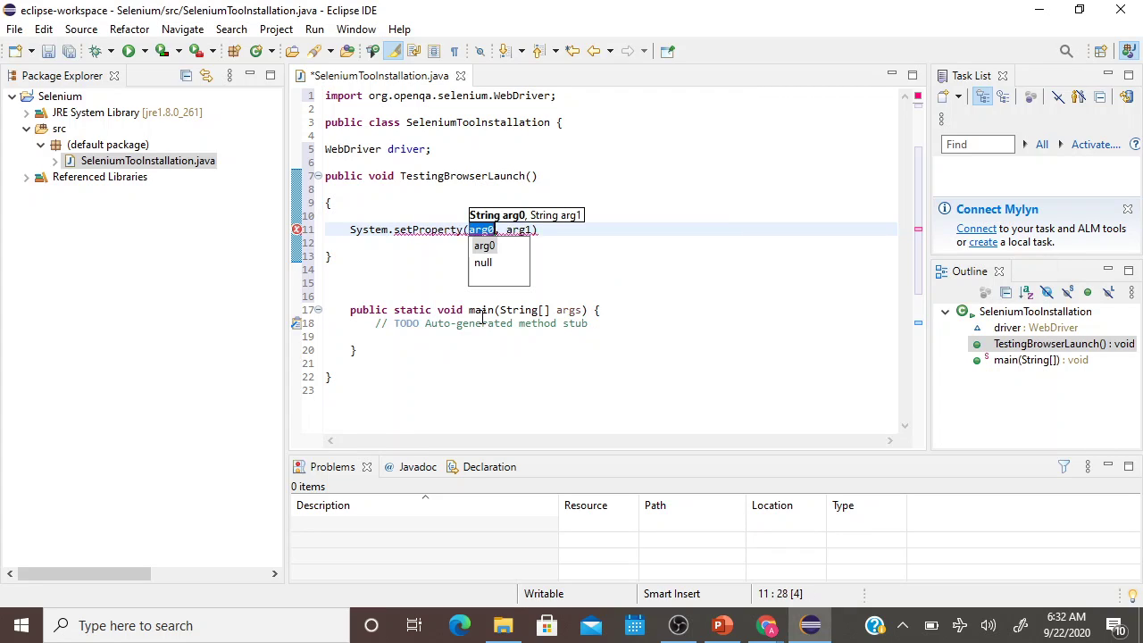
{"action": "left_click", "coordinate": [611, 253]}
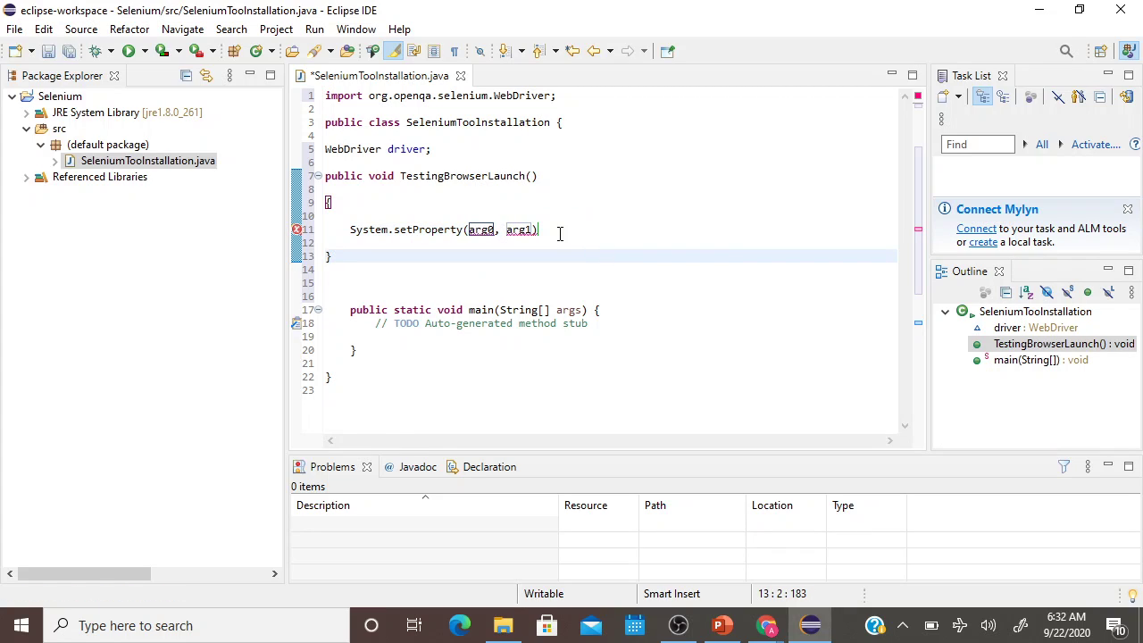
{"action": "left_click_drag", "start_coordinate": [559, 231], "coordinate": [353, 228]}
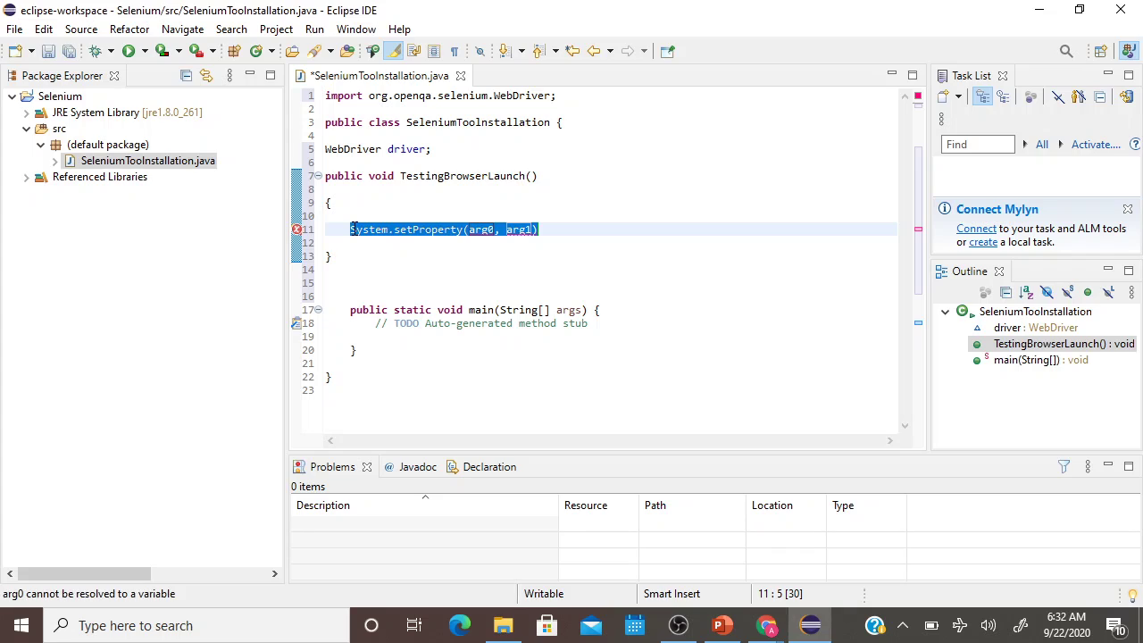
{"action": "key", "text": "BackSpace"}
Re-insert setProperty(key, value) with both arguments as empty strings and a closing semicolon.
{"action": "type", "text": "Syst"}
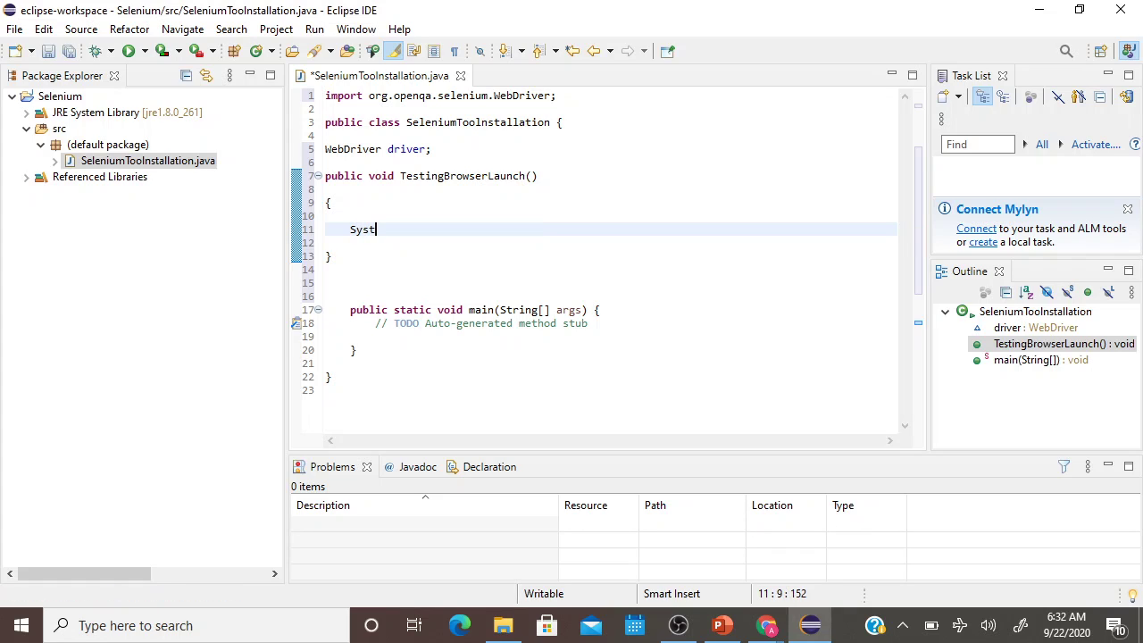
{"action": "type", "text": "em.set"}
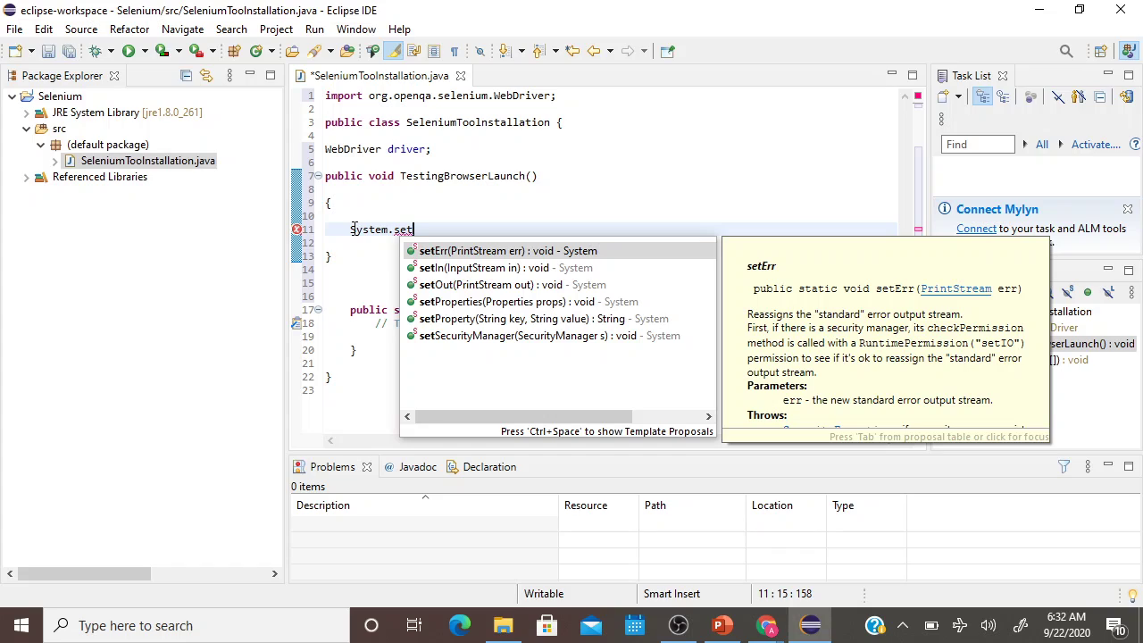
{"action": "key", "text": "Down"}
{"action": "key", "text": "Down"}
{"action": "key", "text": "Down"}
{"action": "key", "text": "Down"}
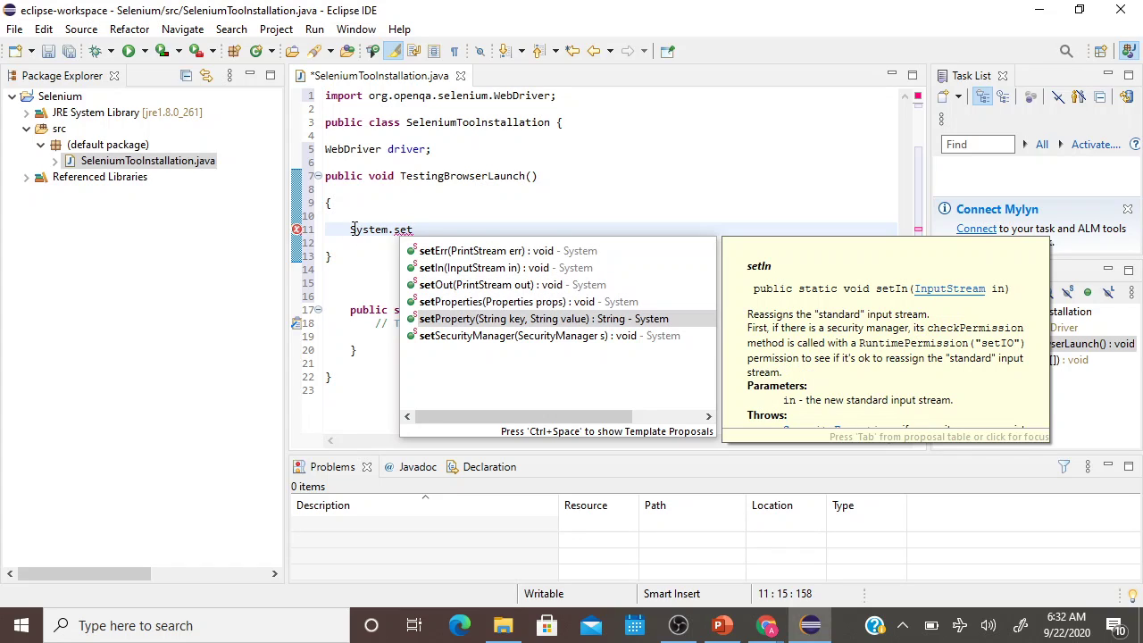
{"action": "key", "text": "Return"}
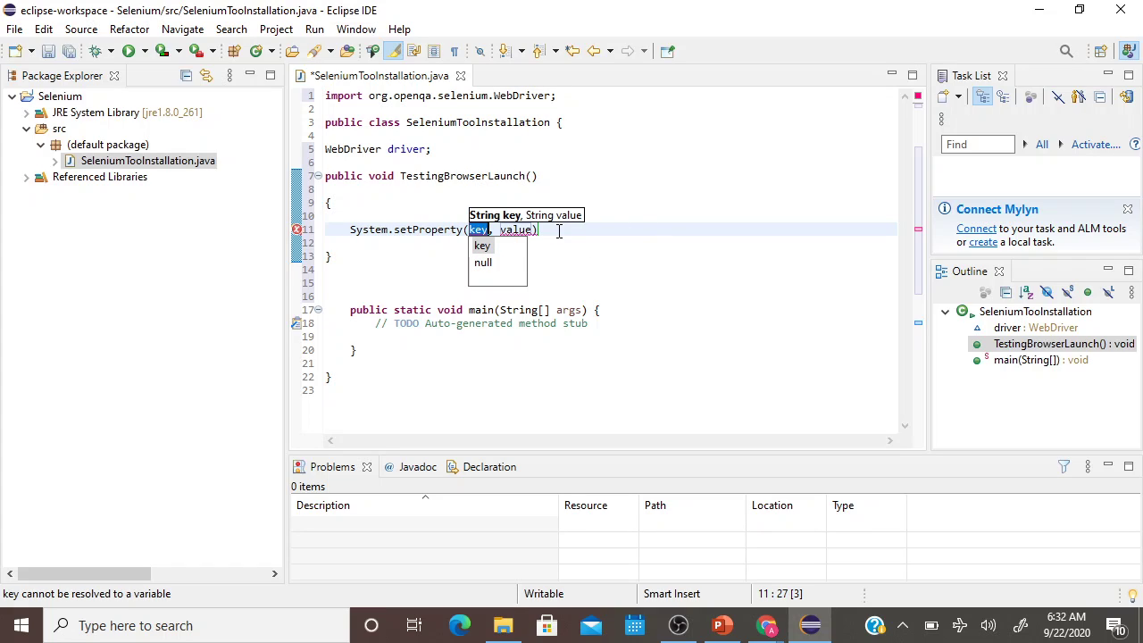
{"action": "type", "text": "\""}
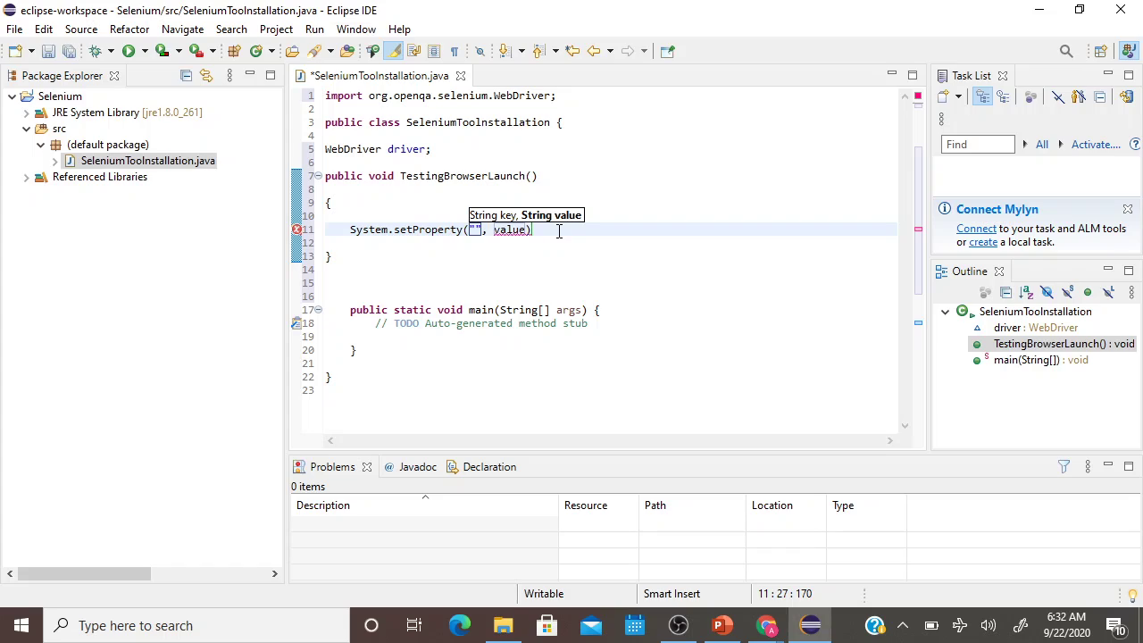
{"action": "key", "text": "Right"}
{"action": "key", "text": "Right"}
{"action": "key", "text": "Right"}
{"action": "key", "text": "shift+Right"}
{"action": "key", "text": "shift+Right"}
{"action": "key", "text": "shift+Right"}
{"action": "key", "text": "shift+Right"}
{"action": "key", "text": "shift+Right"}
{"action": "key", "text": "BackSpace"}
{"action": "type", "text": "\"\""}
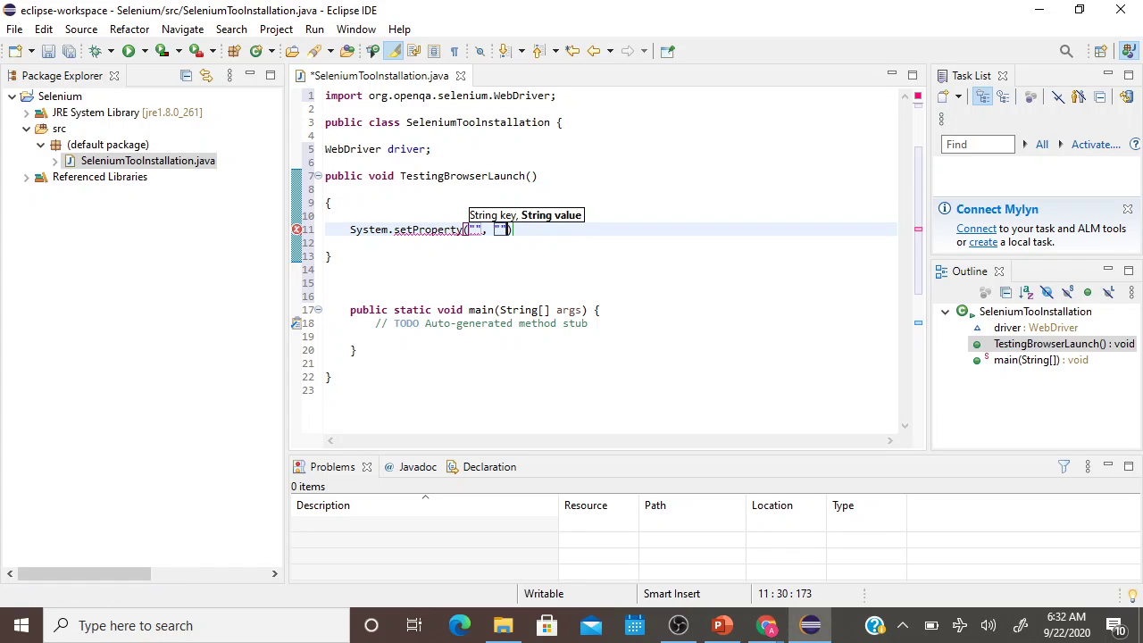
{"action": "key", "text": "End"}
{"action": "type", "text": ";"}
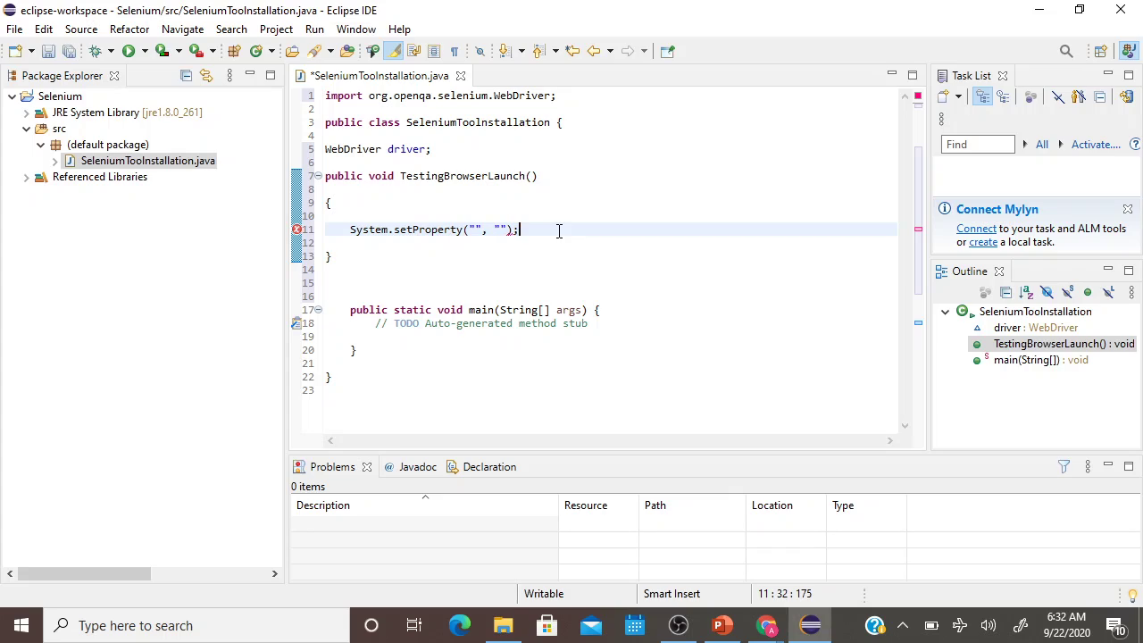
{"action": "key", "text": "Left"}
{"action": "key", "text": "Left"}
{"action": "key", "text": "Left"}
{"action": "key", "text": "Left"}
{"action": "key", "text": "Left"}
{"action": "key", "text": "Left"}
{"action": "key", "text": "Left"}
Copy the full path of the desktop InstallingSelenium > Drivers folder and return to Eclipse.
{"action": "left_click", "coordinate": [1039, 11]}
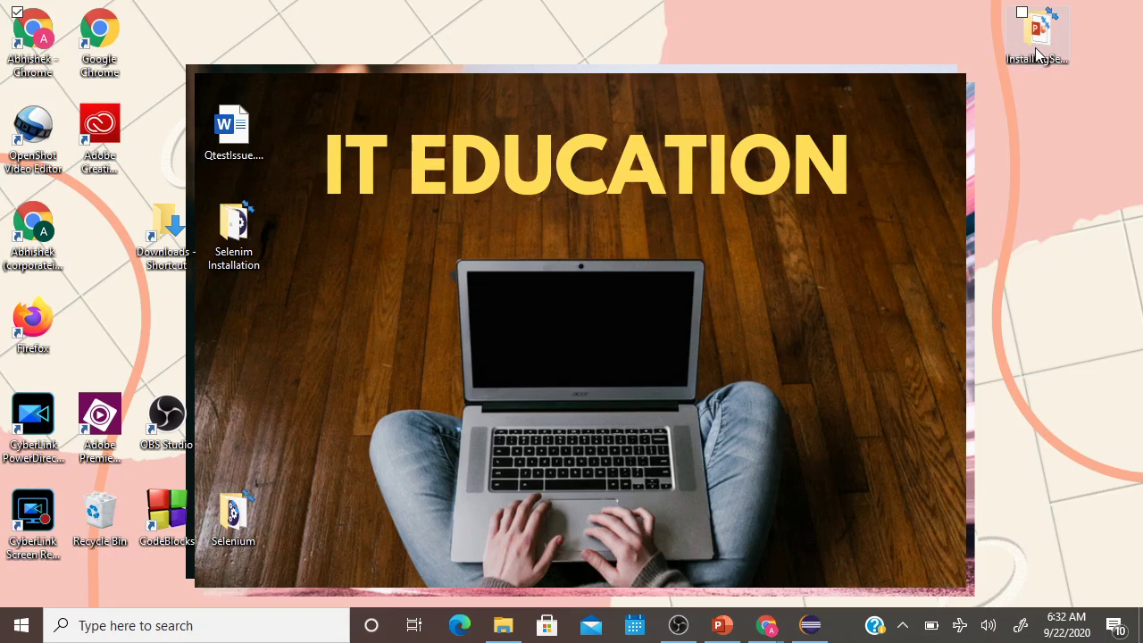
{"action": "left_click", "coordinate": [1036, 52]}
{"action": "double_click", "coordinate": [1036, 52]}
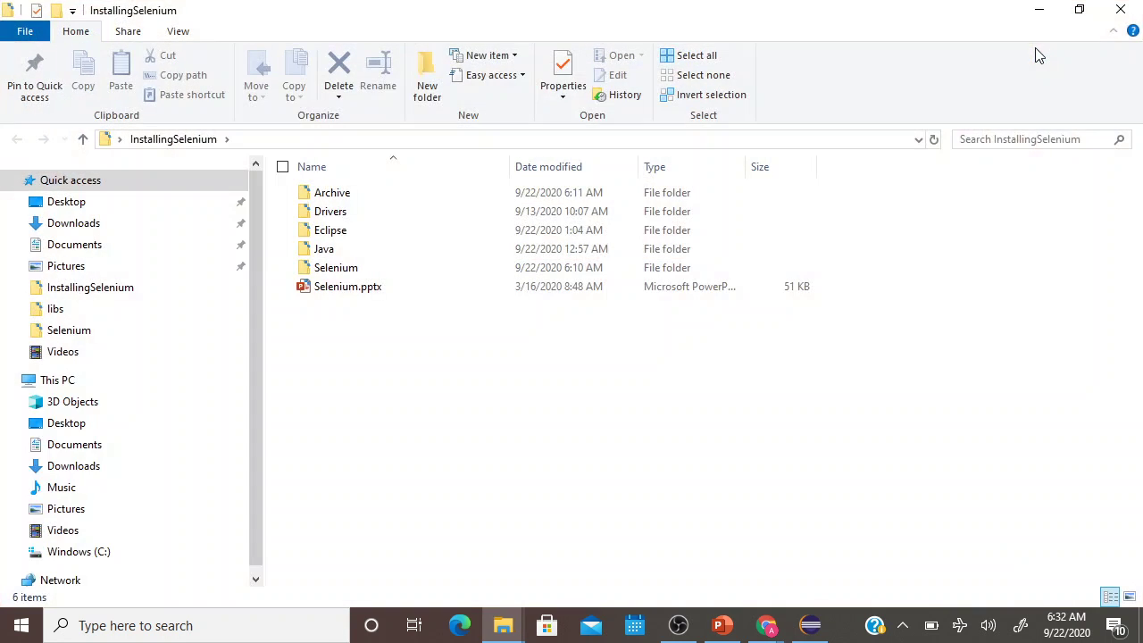
{"action": "double_click", "coordinate": [399, 215]}
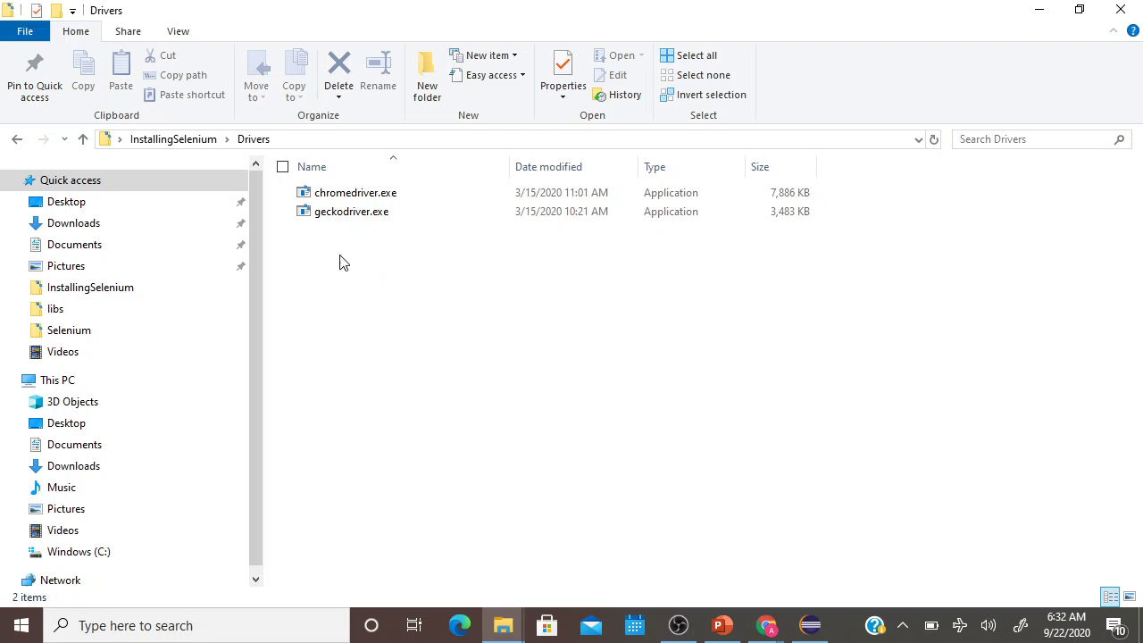
{"action": "left_click", "coordinate": [344, 147]}
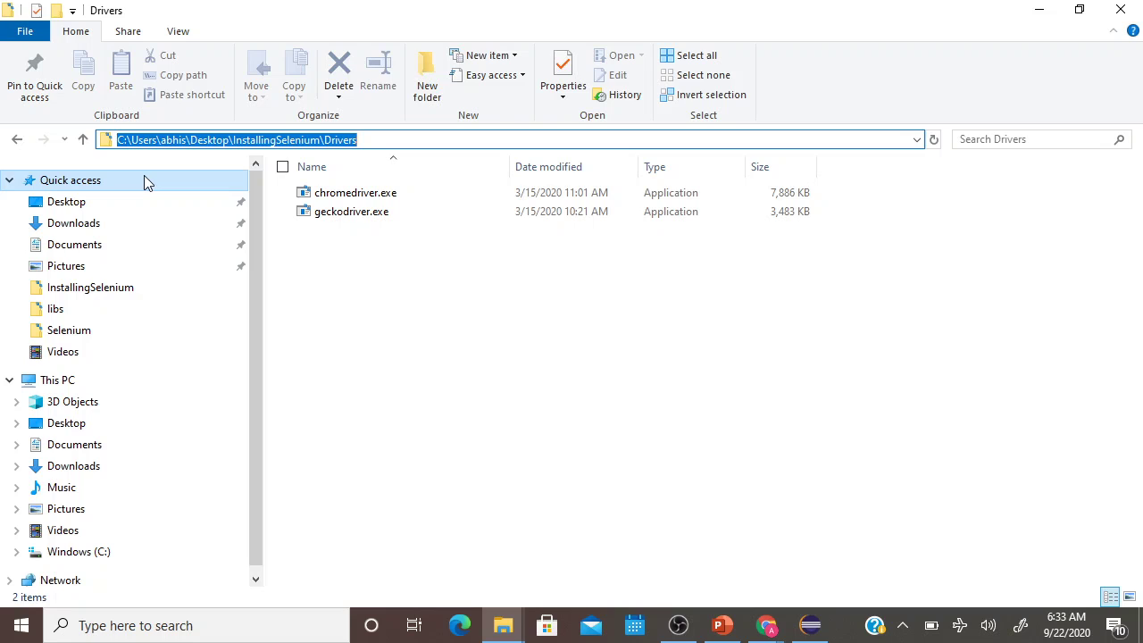
{"action": "key", "text": "alt+Tab"}
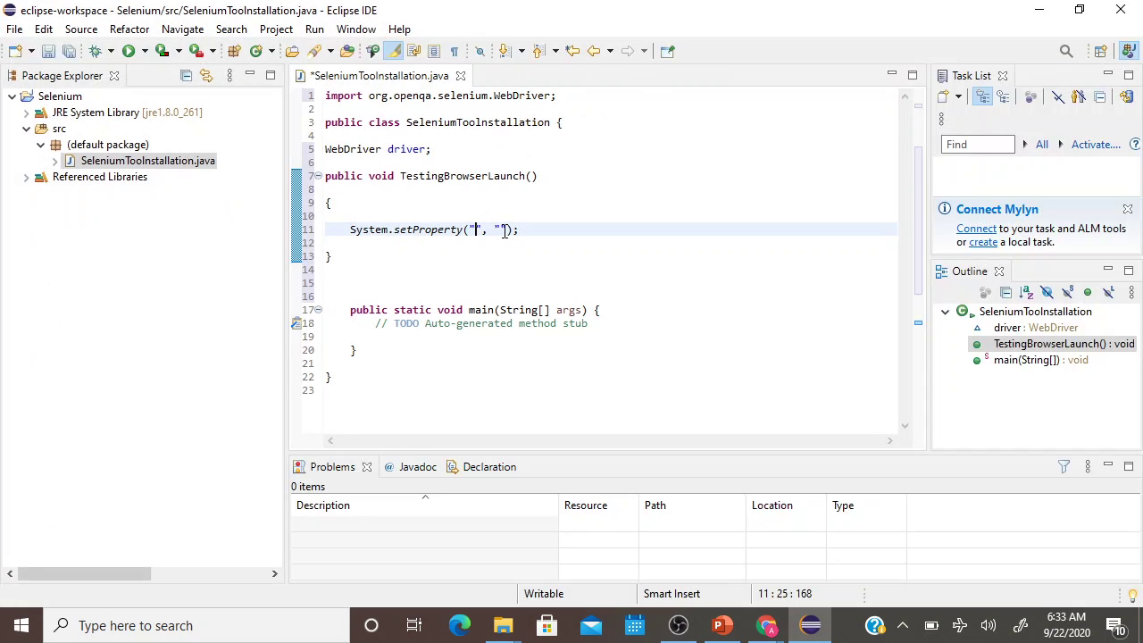
Set the setProperty value to the pasted Drivers path plus '\geckodriver.exe'.
{"action": "left_click", "coordinate": [502, 230]}
{"action": "type", "text": "C:\\\\Users\\\\abhis\\\\Desktop\\\\InstallingSelenium\\\\Drivers"}
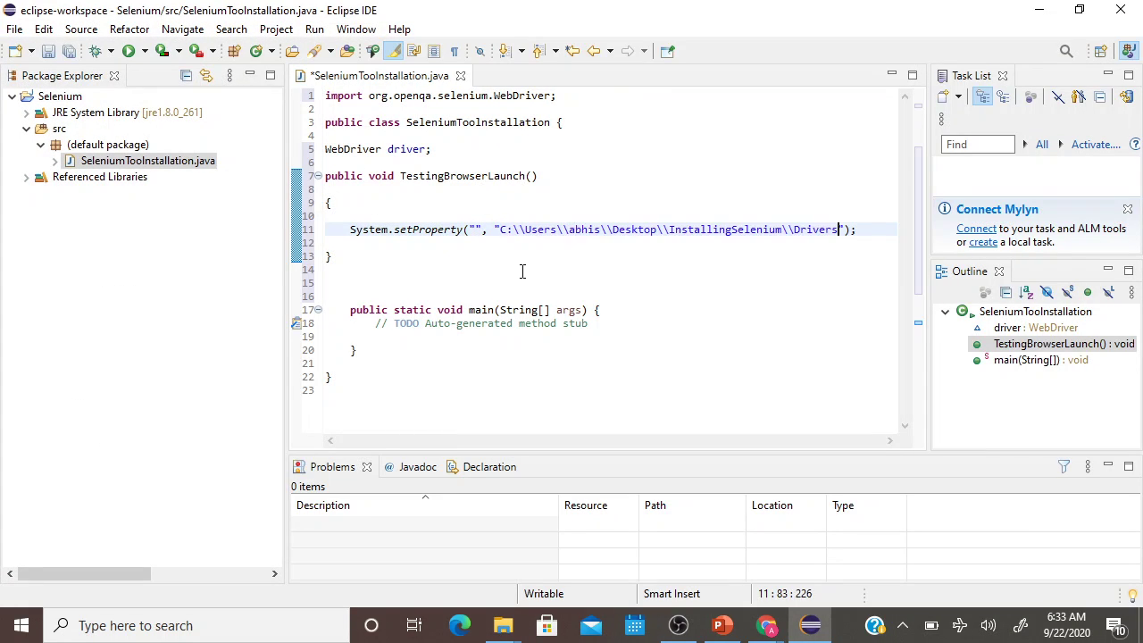
{"action": "type", "text": "\\\\geckodriver.exe"}
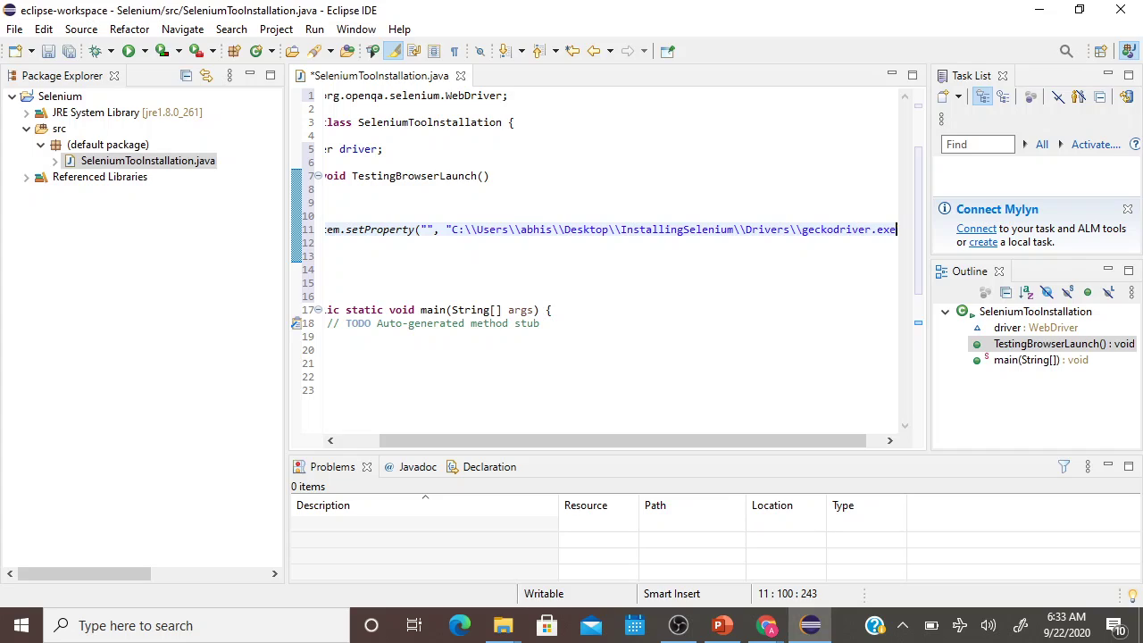
{"action": "left_click_drag", "start_coordinate": [576, 444], "coordinate": [533, 444]}
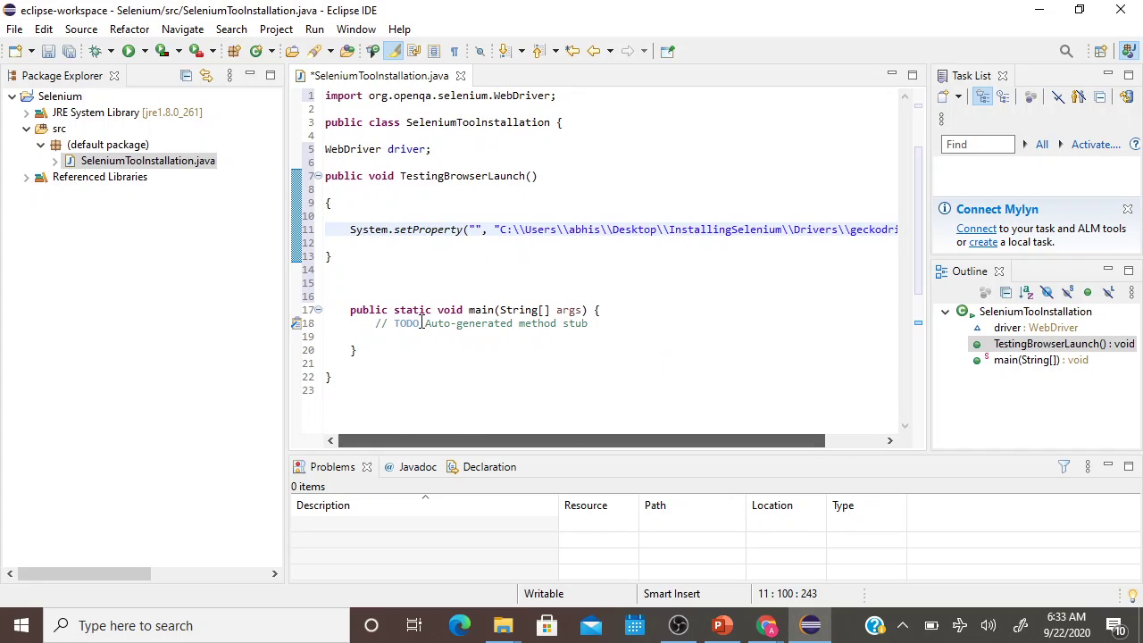
Set the key to 'webdriver.gecko.driver' and write 'driver = new FirefoxDriver();' below.
{"action": "left_click", "coordinate": [476, 230]}
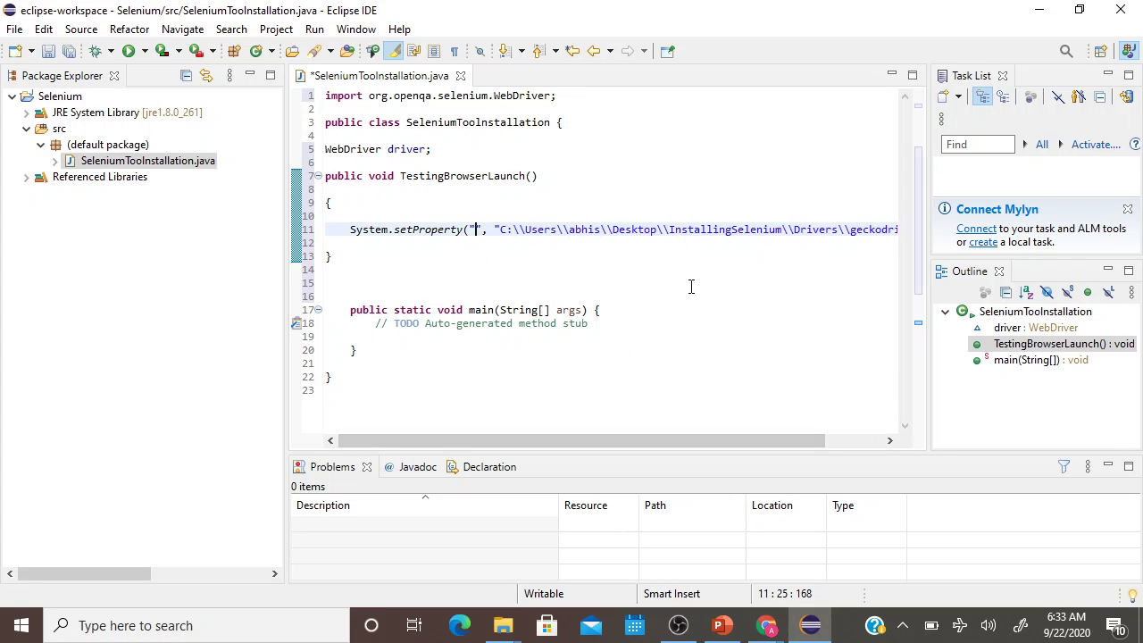
{"action": "type", "text": "webdriv"}
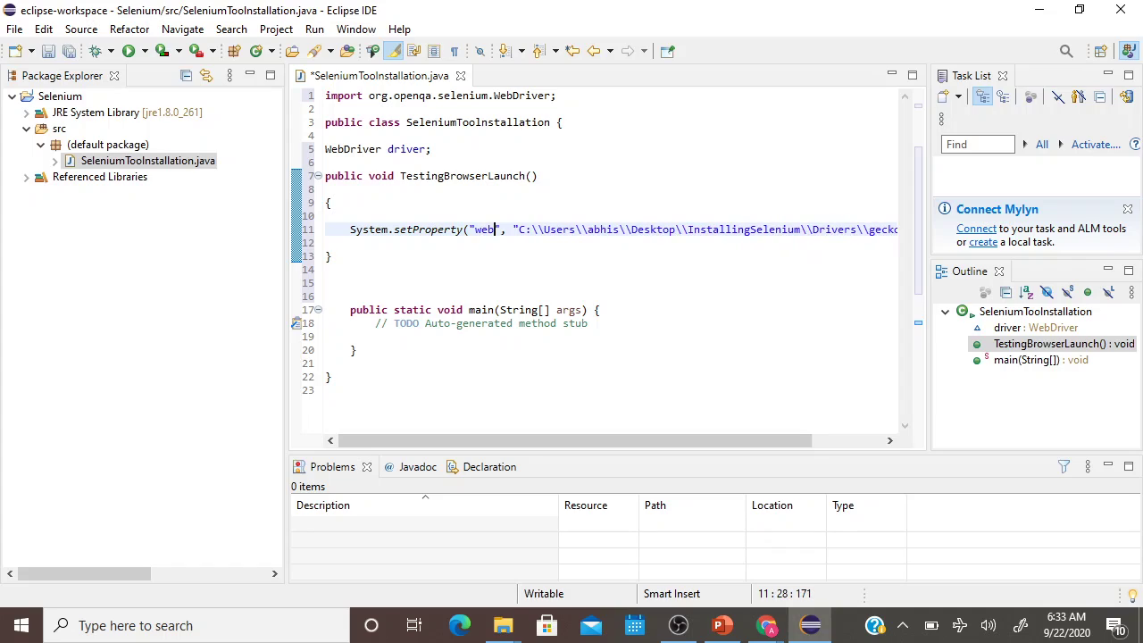
{"action": "type", "text": "er.g"}
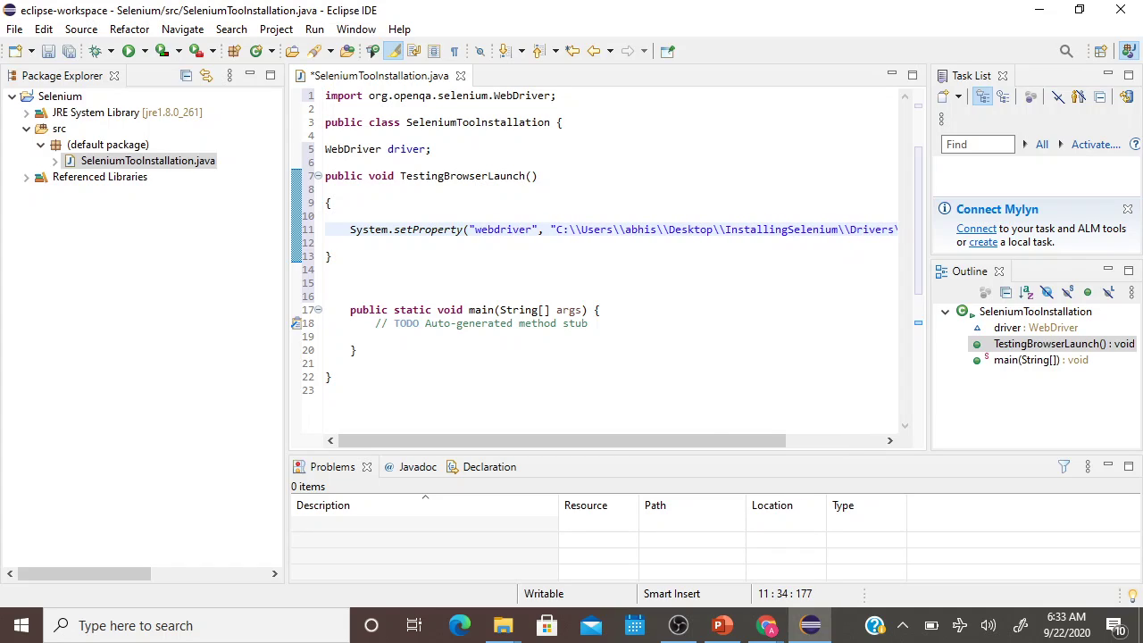
{"action": "type", "text": "ecko.dr"}
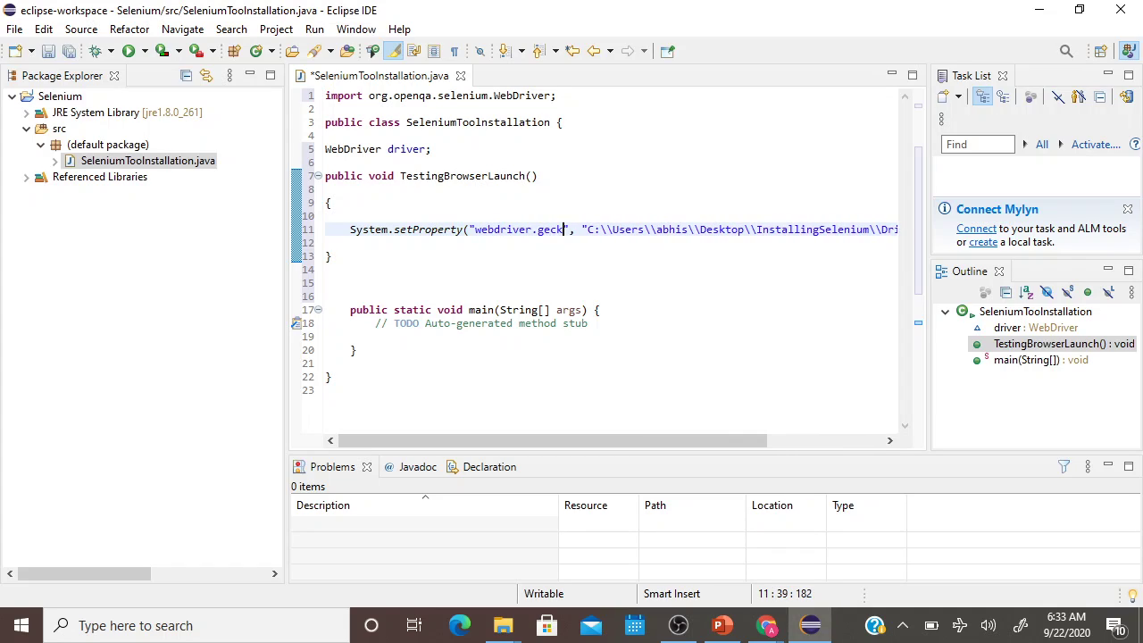
{"action": "type", "text": "iver"}
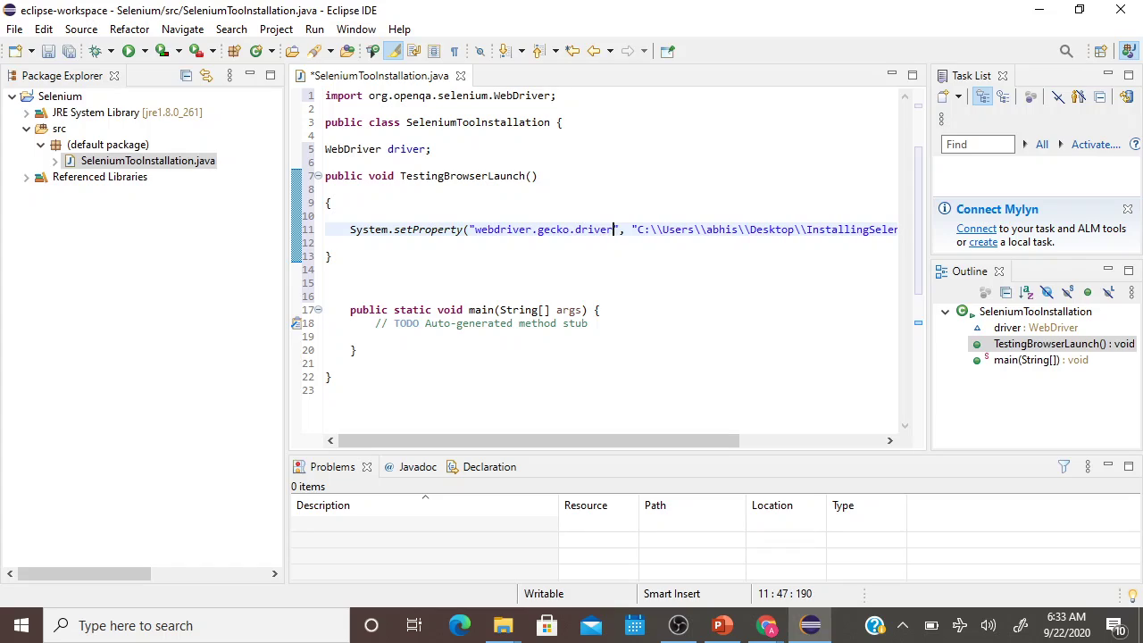
{"action": "left_click", "coordinate": [386, 248]}
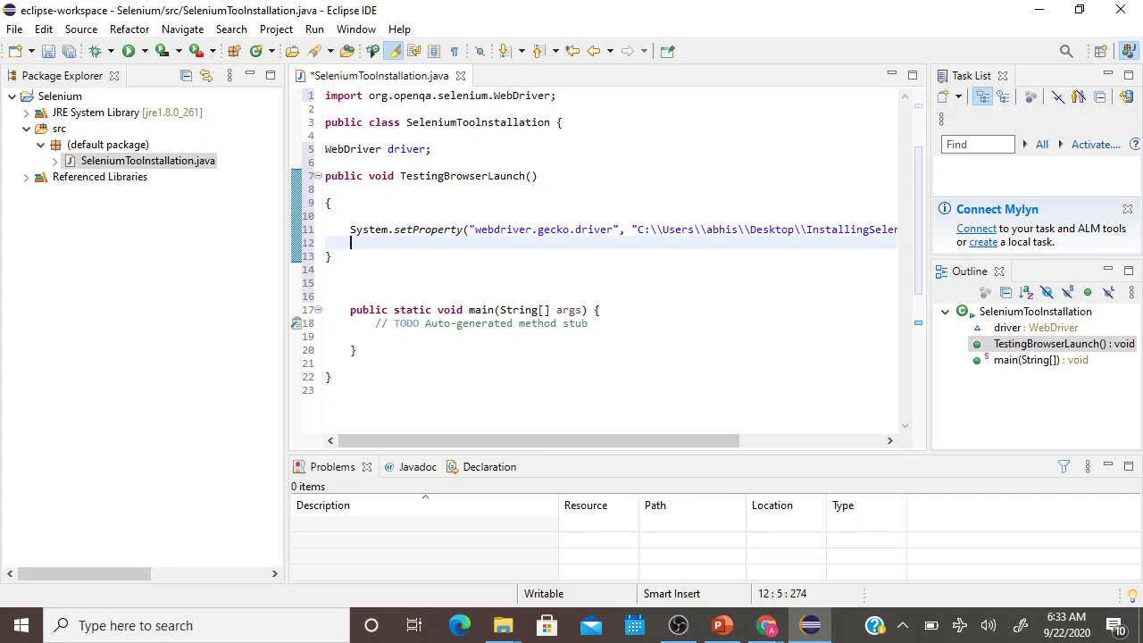
{"action": "type", "text": "driver ="}
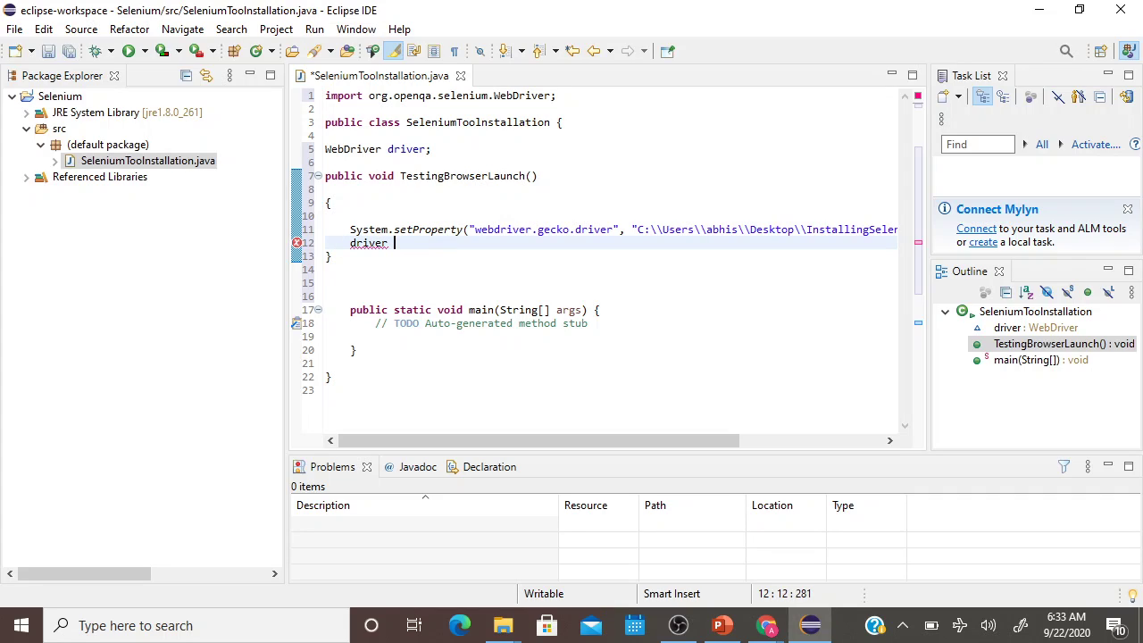
{"action": "type", "text": " new FirefoxD"}
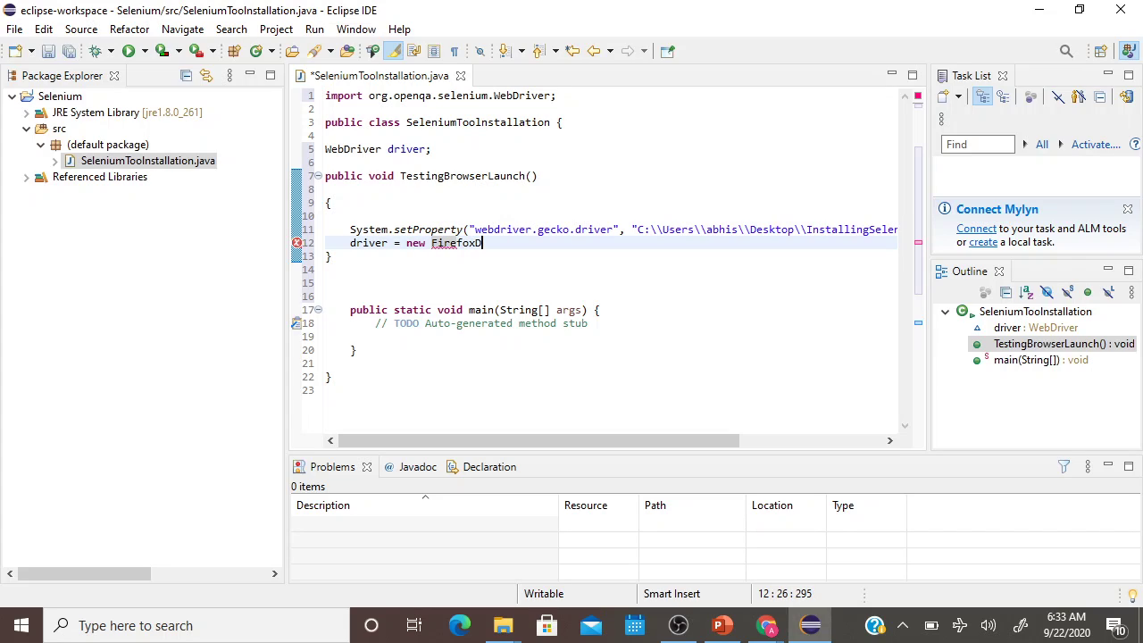
{"action": "type", "text": "river()"}
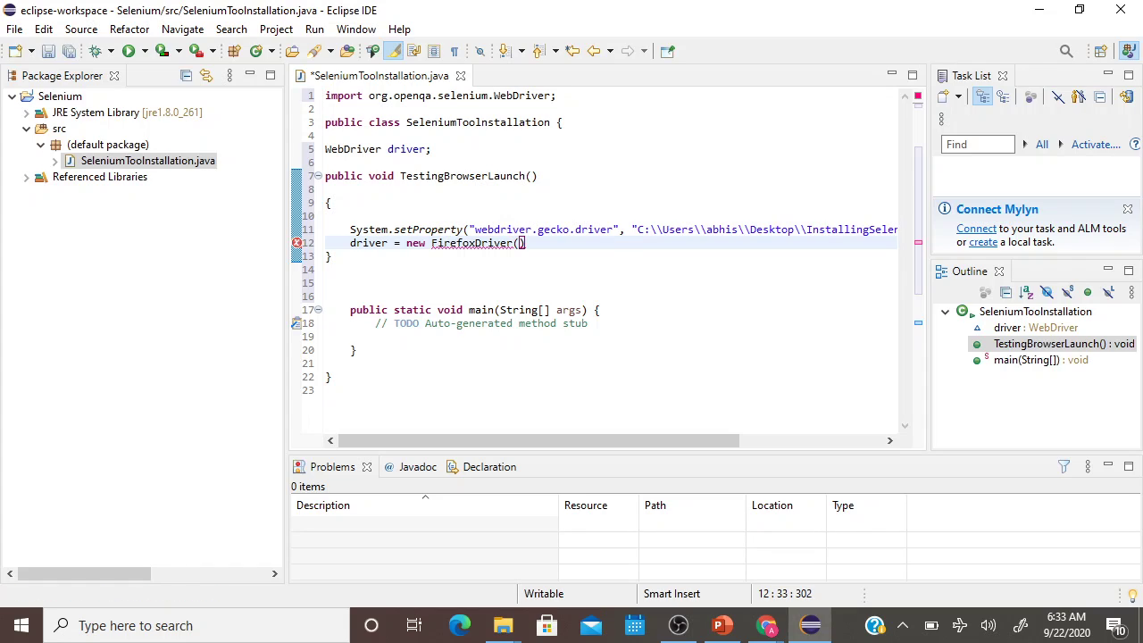
{"action": "type", "text": ";"}
Import org.openqa.selenium.firefox.FirefoxDriver with the quick fix to clear the error.
{"action": "key", "text": "Return"}
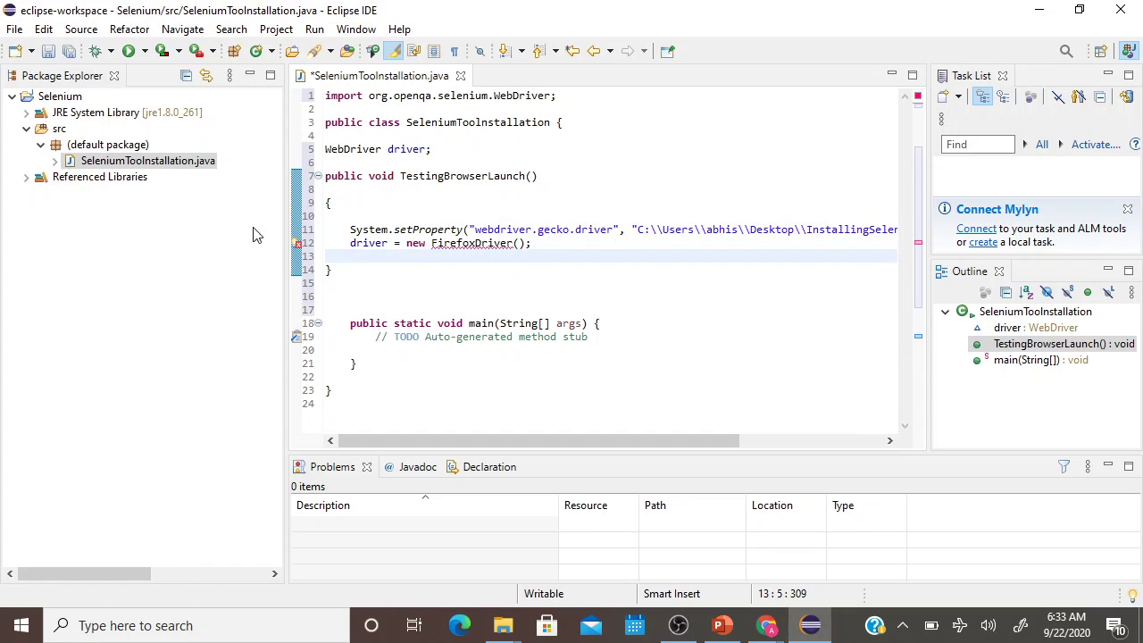
{"action": "mouse_move", "coordinate": [296, 248]}
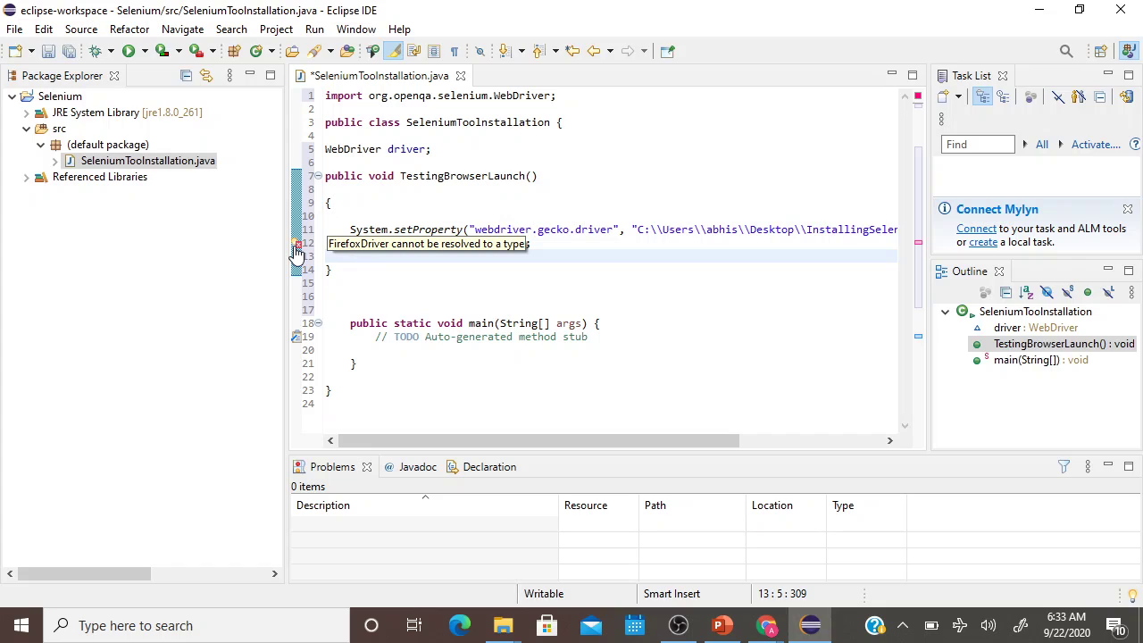
{"action": "mouse_move", "coordinate": [474, 241]}
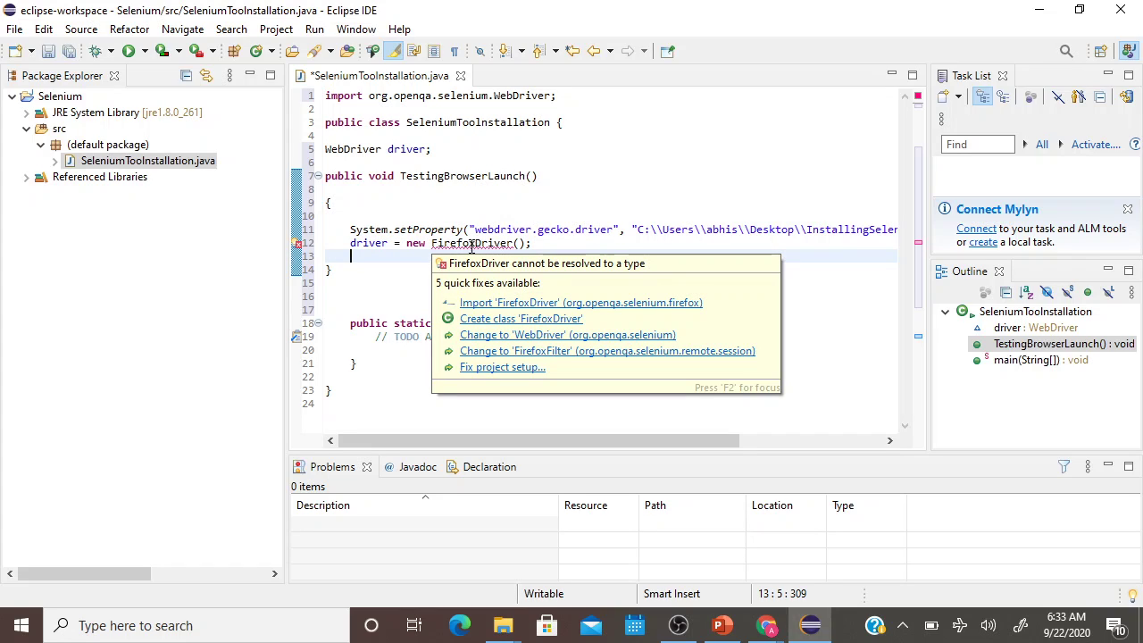
{"action": "left_click", "coordinate": [487, 305]}
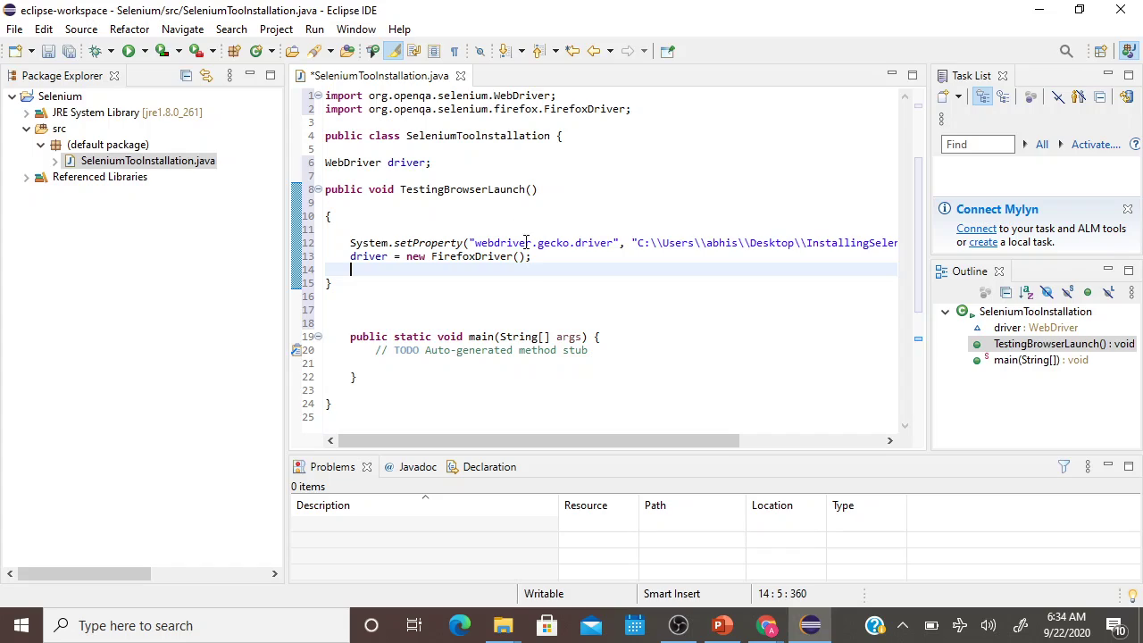
Add 'SeleniumToolInstallation obj = new SeleniumToolInstallation();' in main using the copied class name.
{"action": "left_click", "coordinate": [420, 365]}
{"action": "key", "text": "Return"}
{"action": "key", "text": "Return"}
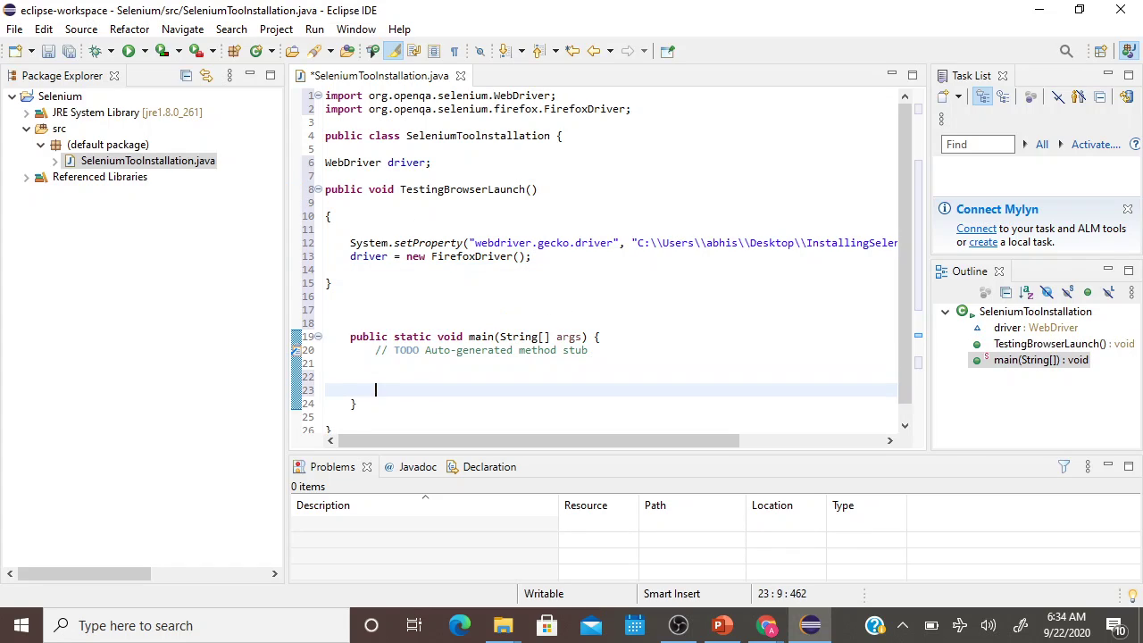
{"action": "key", "text": "Up"}
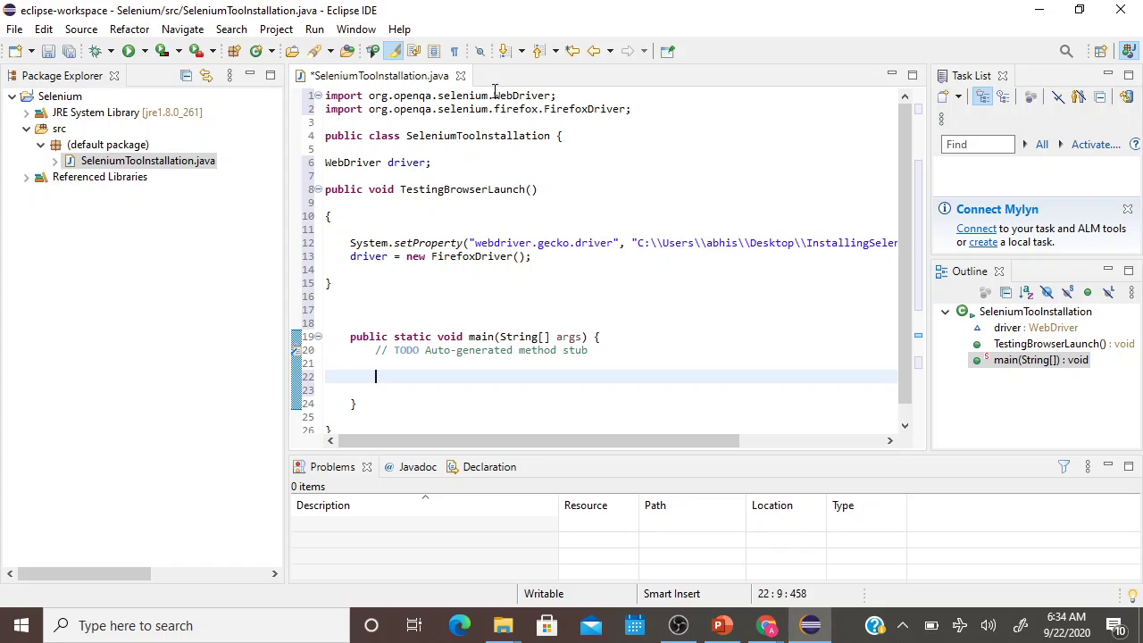
{"action": "left_click", "coordinate": [483, 136]}
{"action": "double_click", "coordinate": [482, 136]}
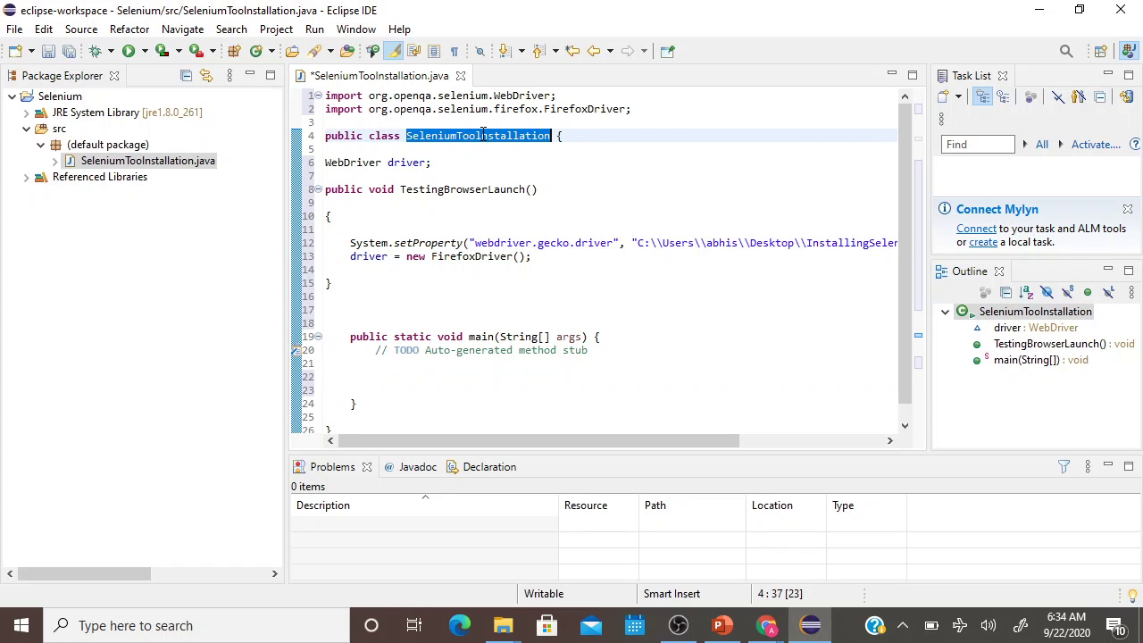
{"action": "left_click", "coordinate": [413, 363]}
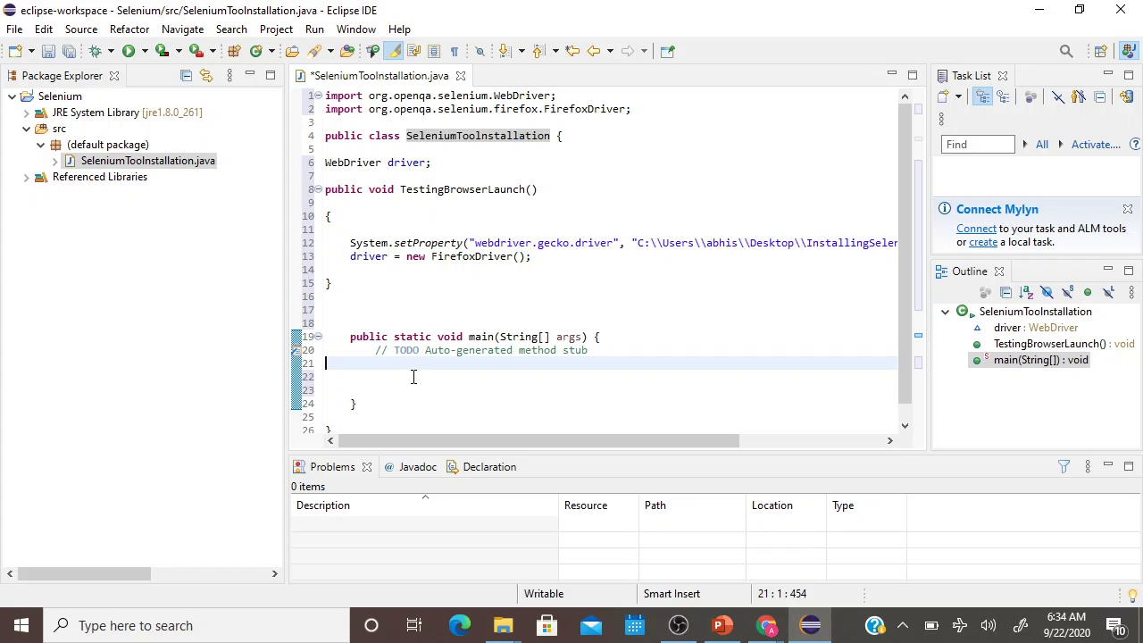
{"action": "type", "text": "SeleniumToolInstallation"}
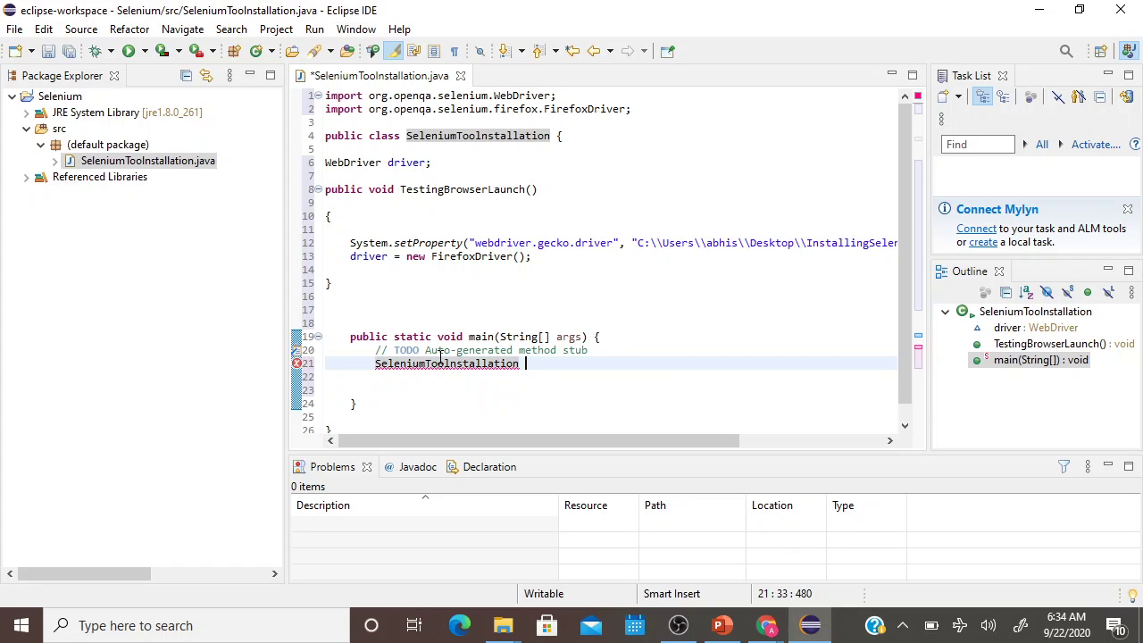
{"action": "type", "text": "obj"}
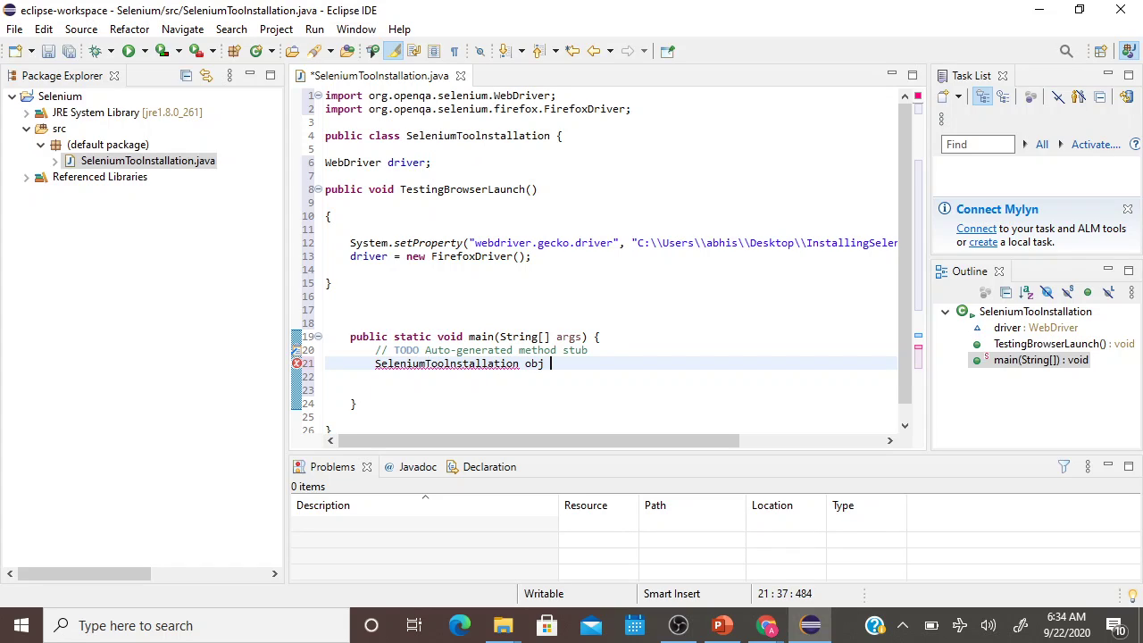
{"action": "type", "text": " = new"}
{"action": "type", "text": "SeleniumToolInstallation"}
{"action": "type", "text": "()"}
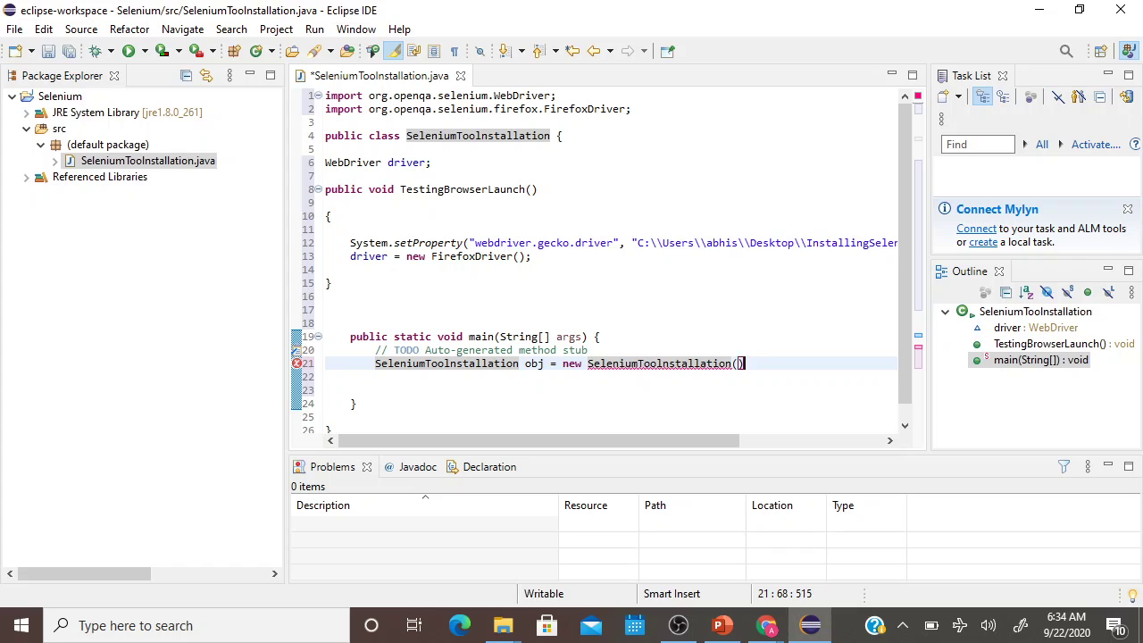
{"action": "type", "text": ";"}
Call obj.TestingBrowserLaunch() on the next line via content assist.
{"action": "key", "text": "Return"}
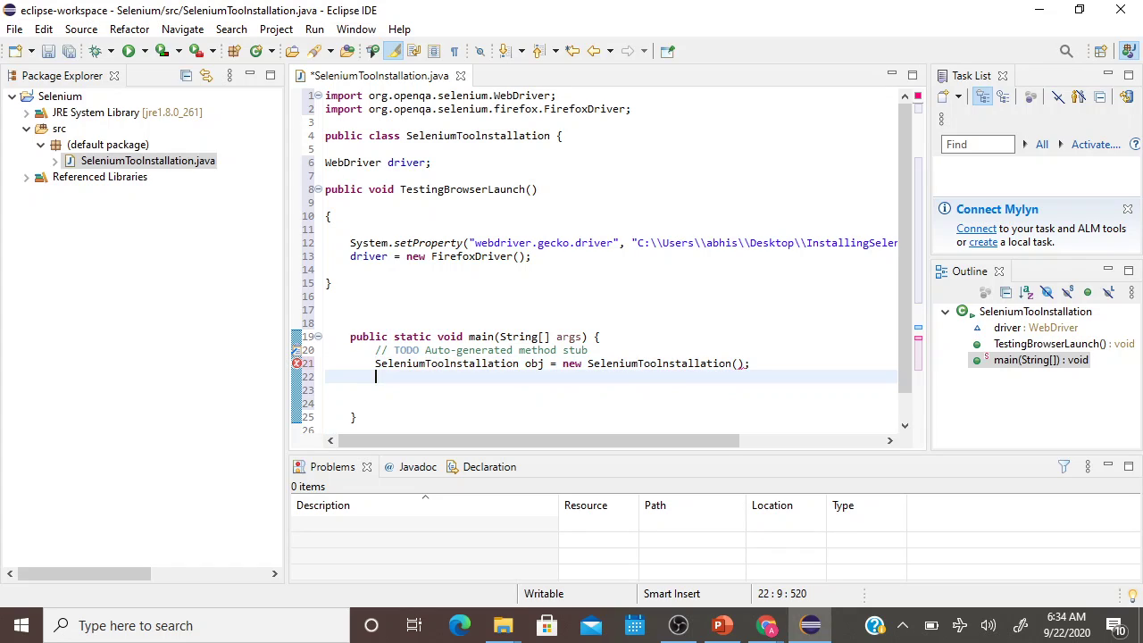
{"action": "type", "text": "obj.Test"}
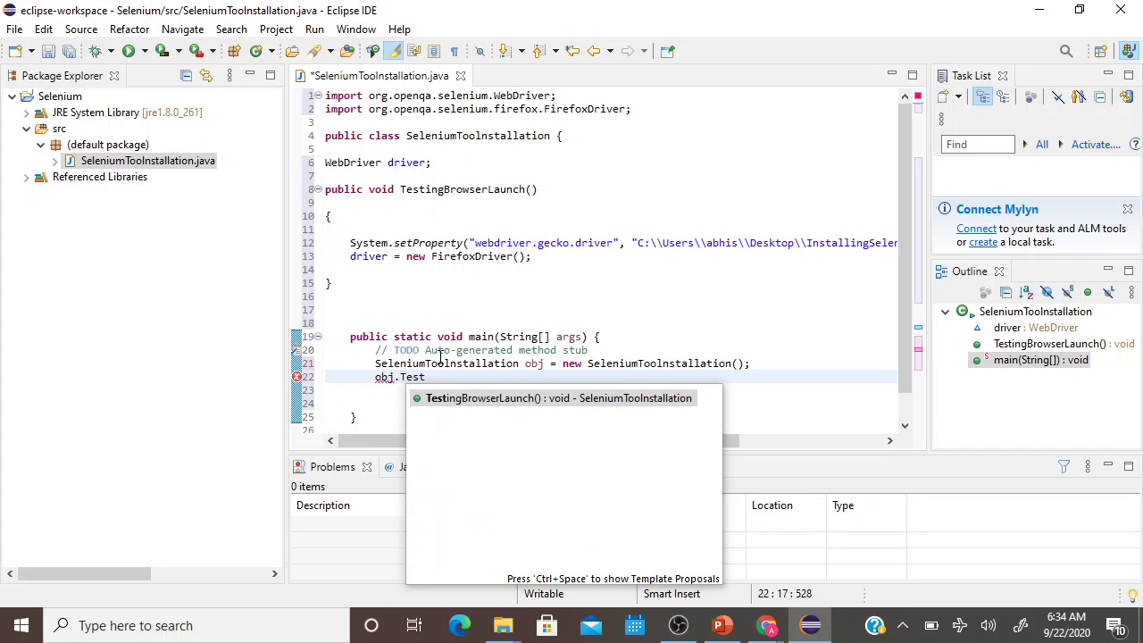
{"action": "key", "text": "Return"}
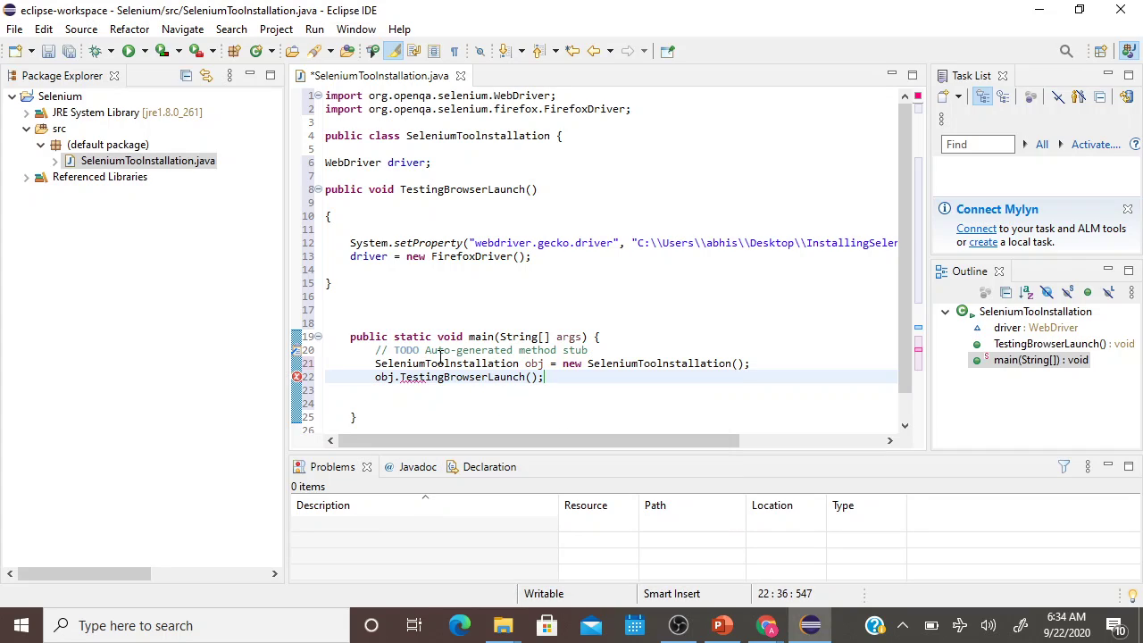
{"action": "key", "text": "Return"}
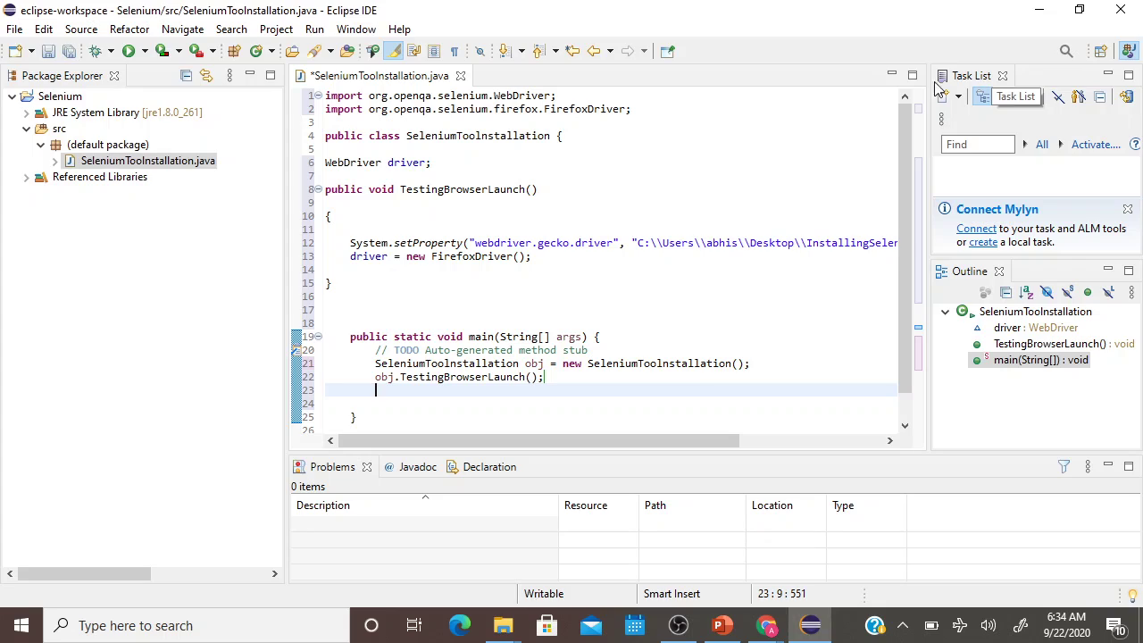
Save and run the class as a Java Application, launching Firefox.
{"action": "left_click", "coordinate": [143, 51]}
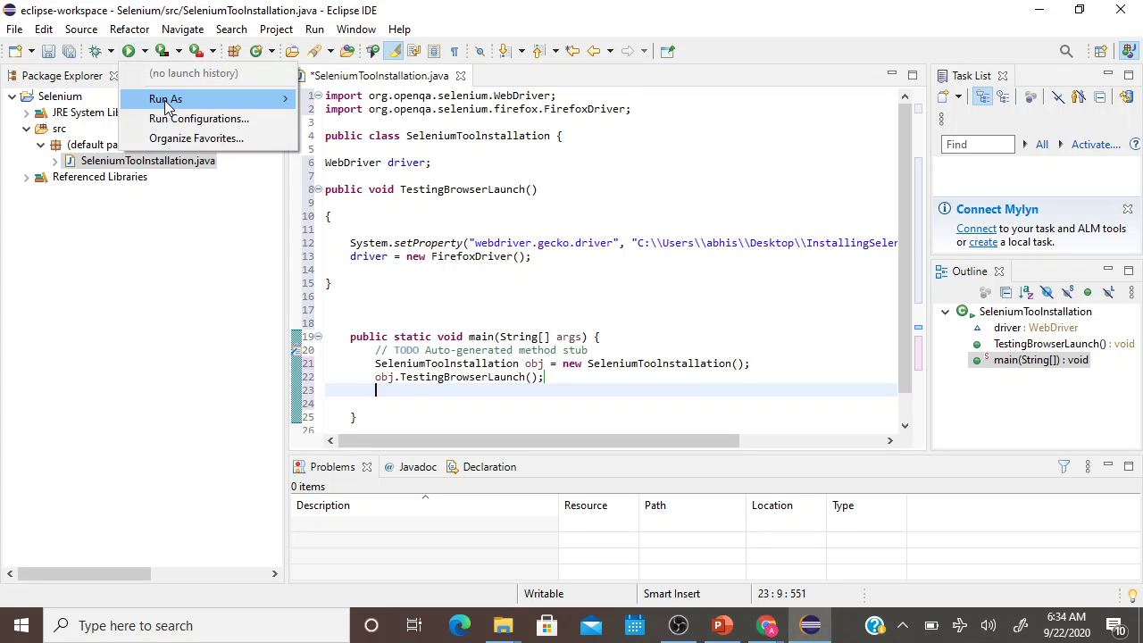
{"action": "mouse_move", "coordinate": [205, 99]}
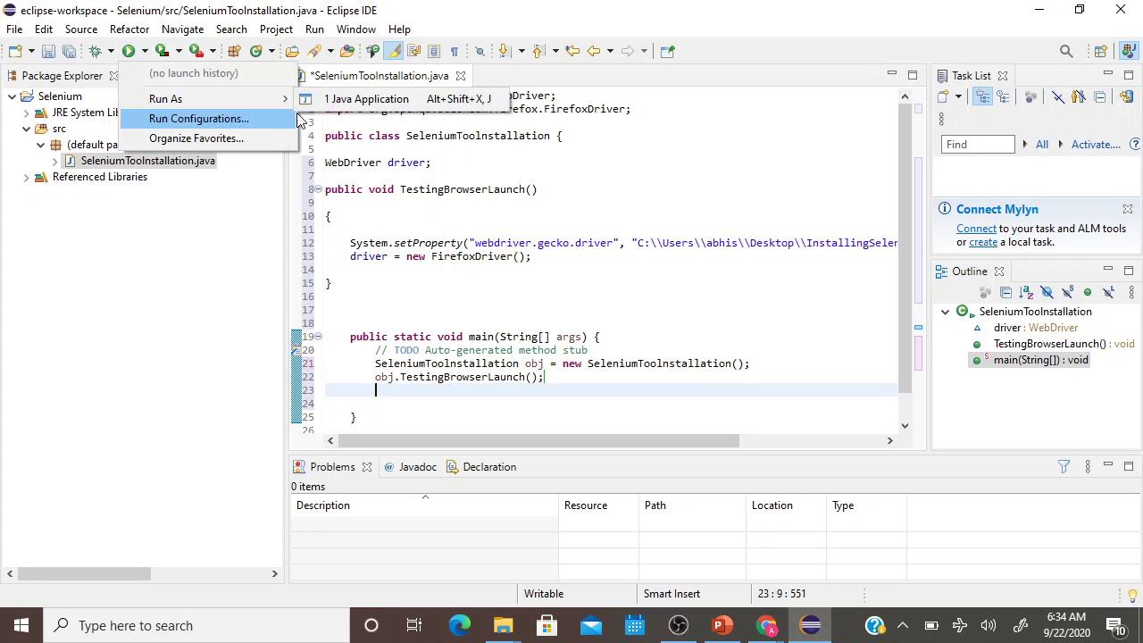
{"action": "left_click", "coordinate": [367, 99]}
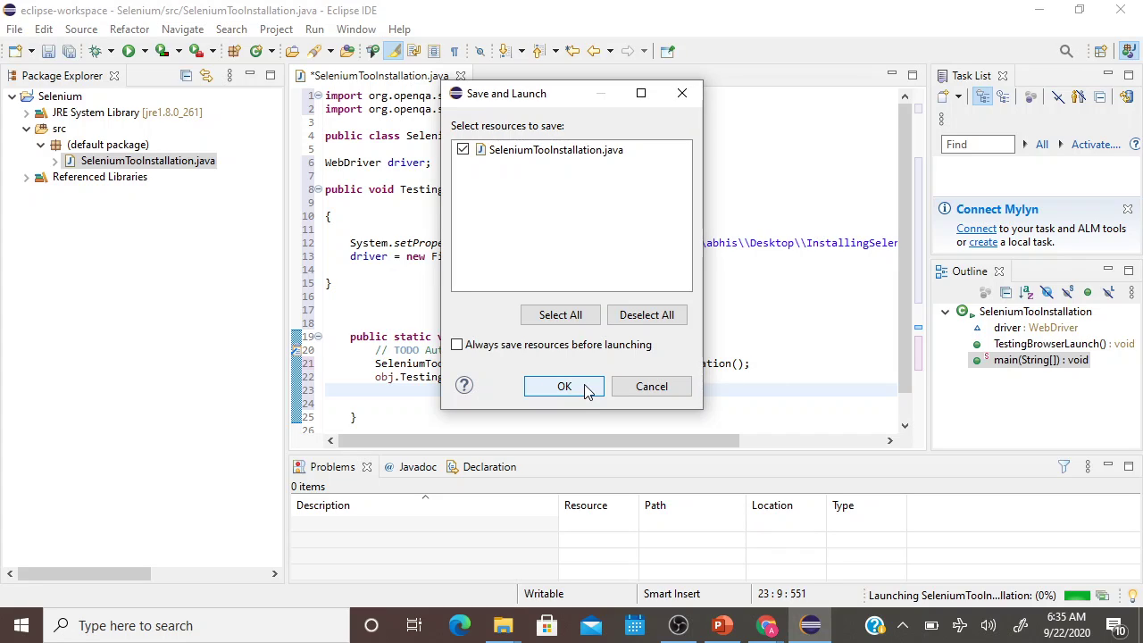
{"action": "left_click", "coordinate": [563, 386]}
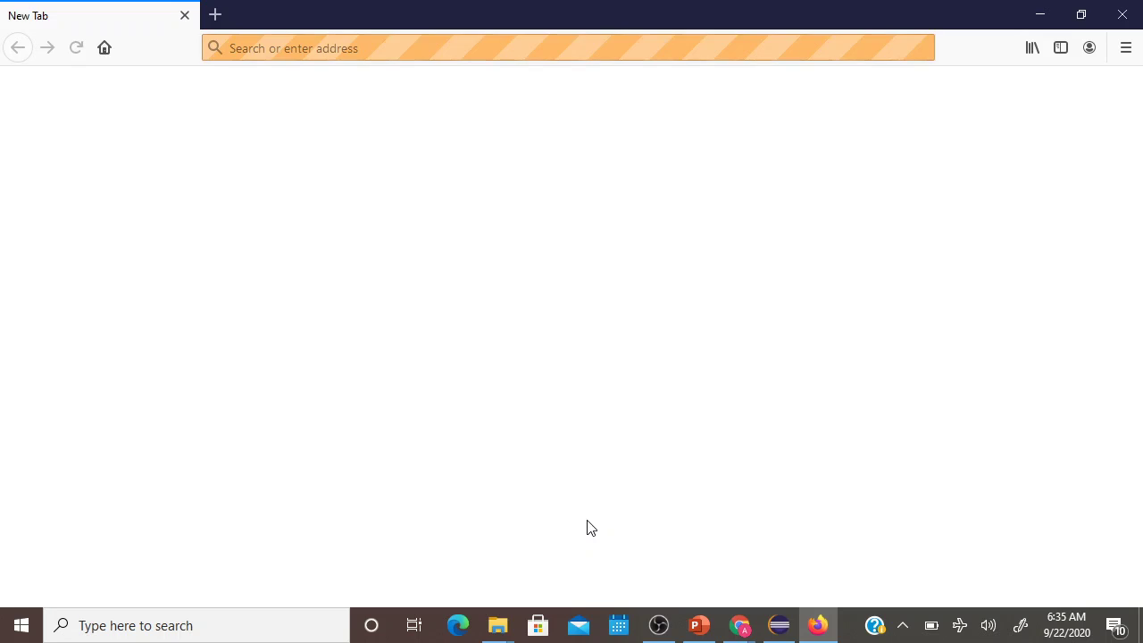
Minimize the automation-controlled Firefox window.
{"action": "left_click", "coordinate": [1041, 15]}
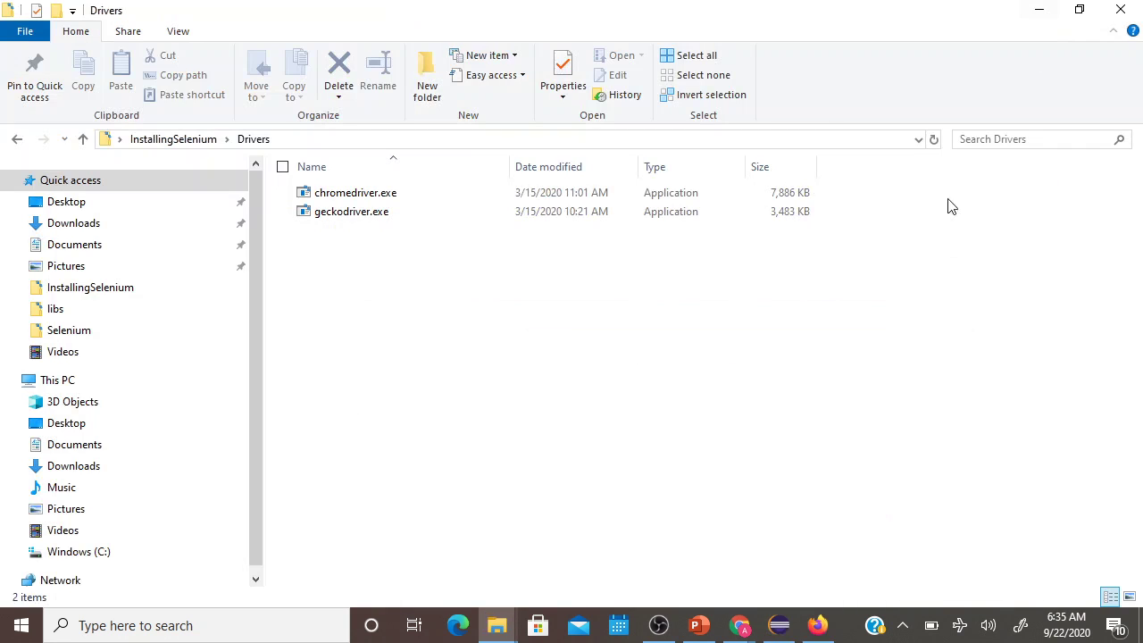
Minimize the PowerPoint slide deck and the File Explorer Drivers folder to reveal the desktop.
{"action": "left_click", "coordinate": [699, 625]}
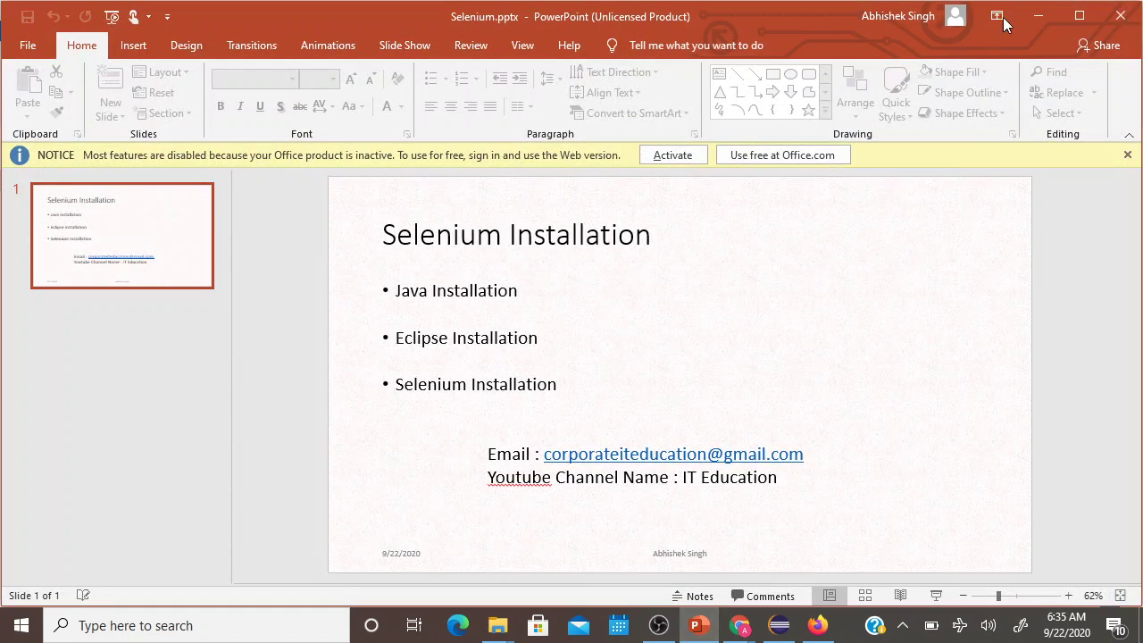
{"action": "left_click", "coordinate": [1036, 22]}
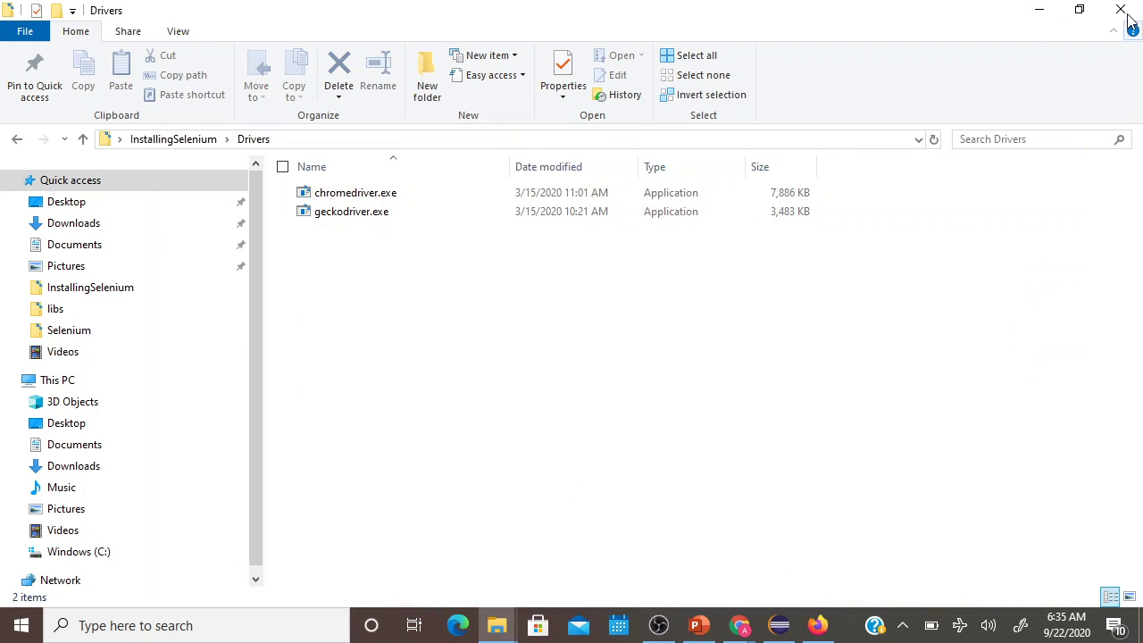
{"action": "left_click", "coordinate": [1036, 12]}
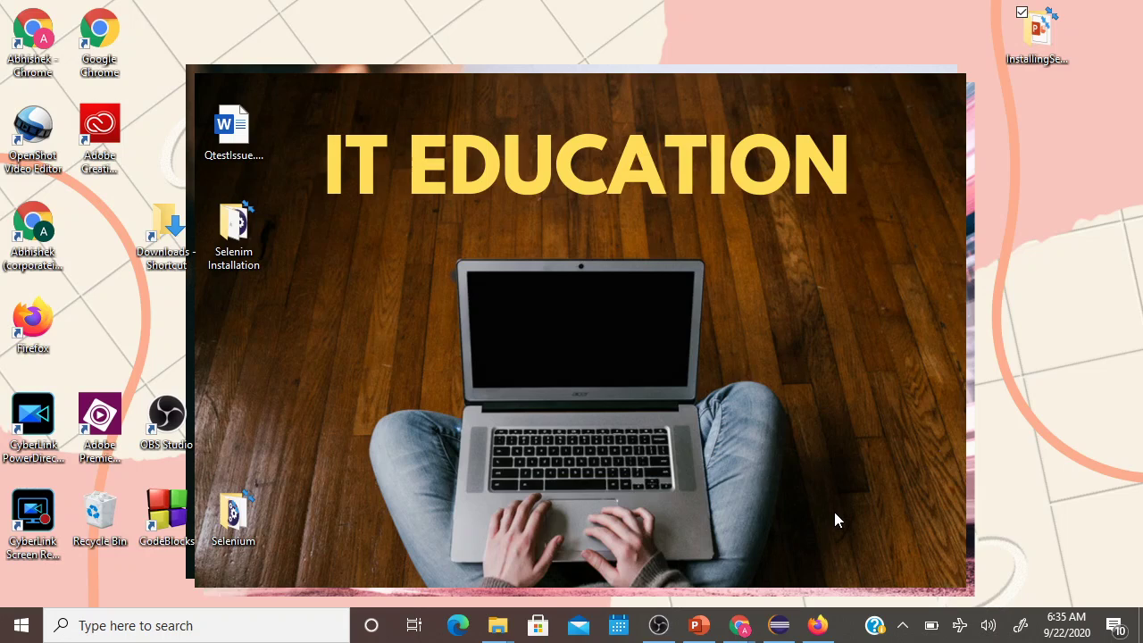
{"action": "mouse_move", "coordinate": [810, 630]}
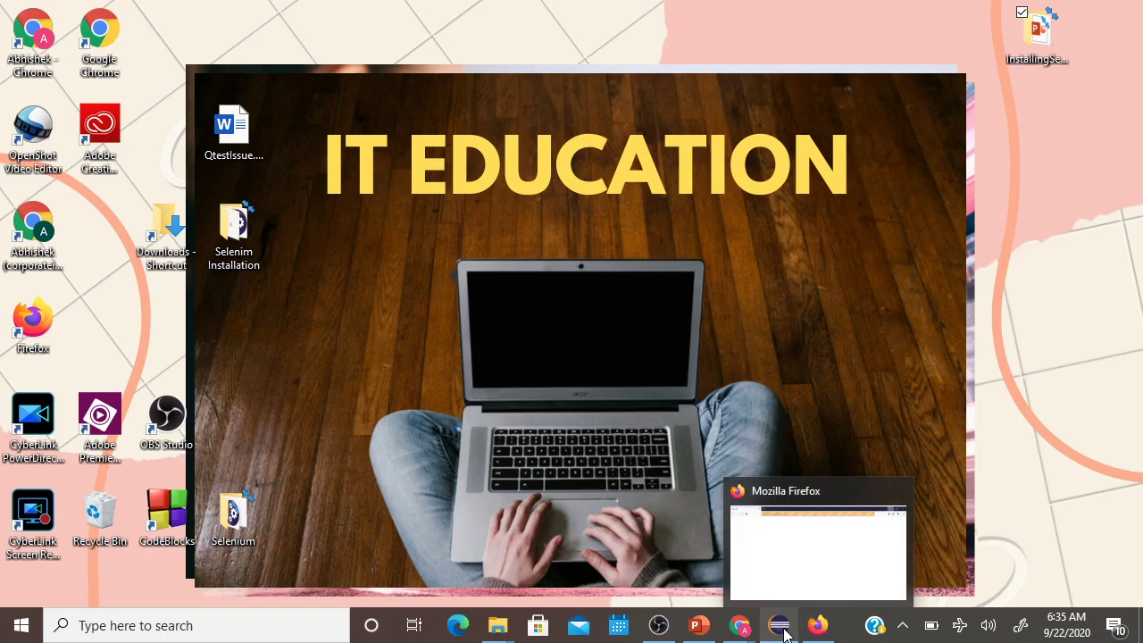